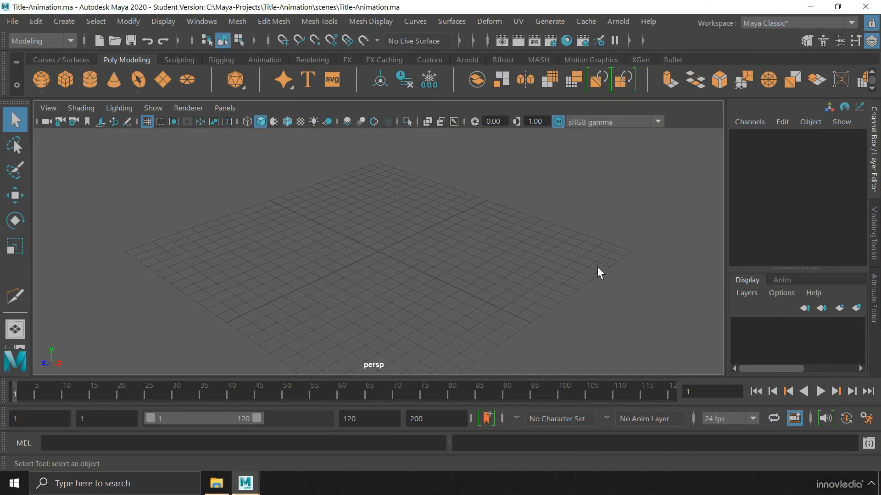
Create a 3D text object reading '3D Type' and pull the view back from it
click(65, 22)
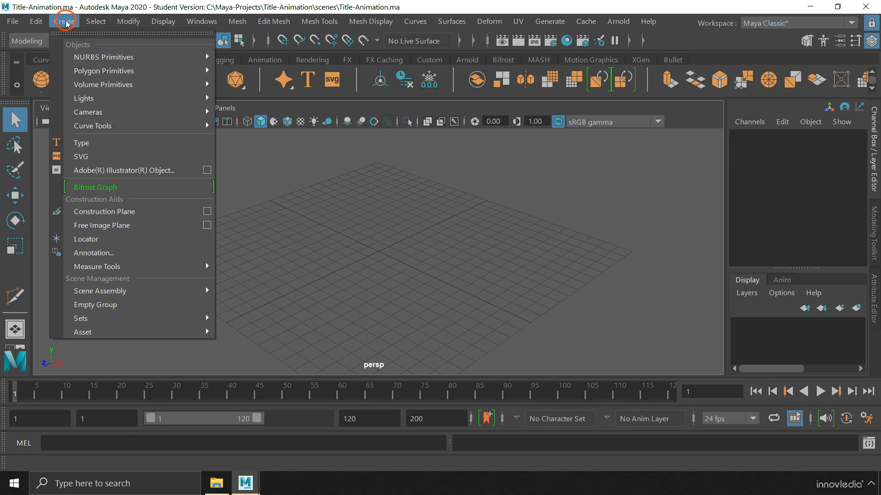
click(132, 145)
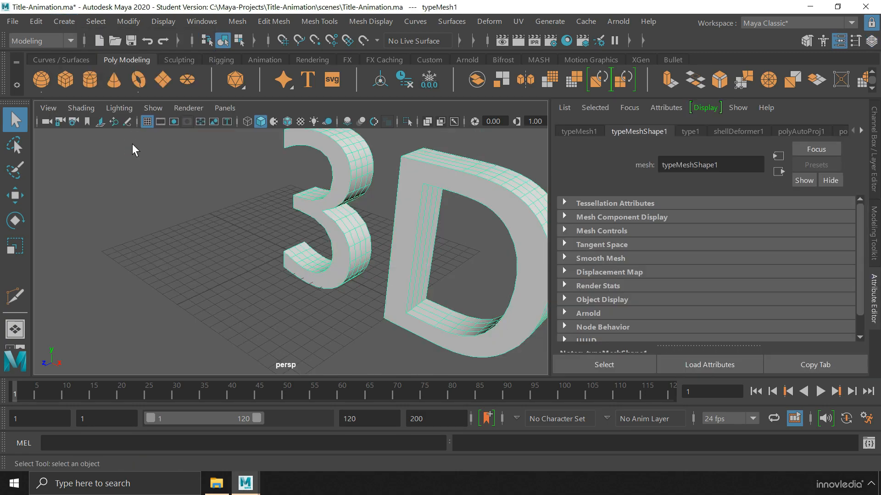
alt+right_drag(344, 237, 198, 244)
alt+middle_drag(306, 253, 186, 220)
alt+right_drag(358, 236, 295, 235)
alt+drag(294, 259, 291, 237)
Frame the whole text and select its '3D Type' wording in the type1 attributes
alt+right_drag(291, 237, 280, 251)
alt+middle_drag(280, 251, 254, 264)
alt+right_drag(253, 264, 298, 265)
alt+middle_drag(298, 266, 290, 260)
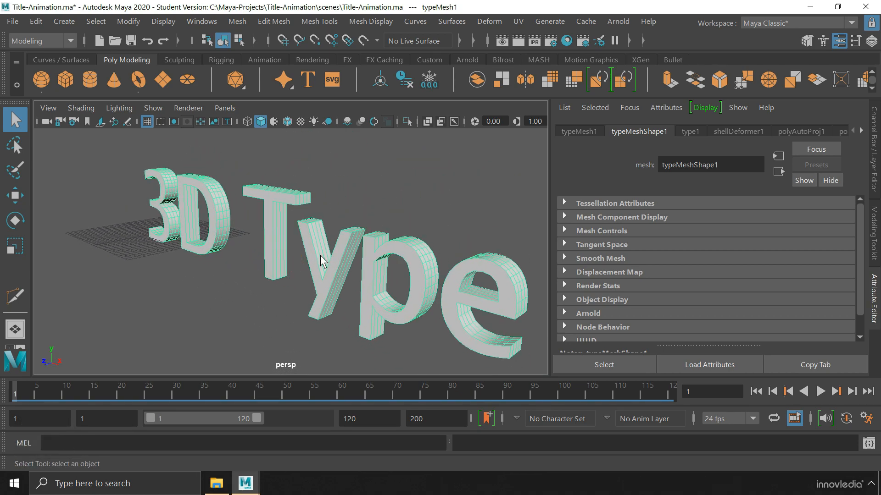
click(693, 134)
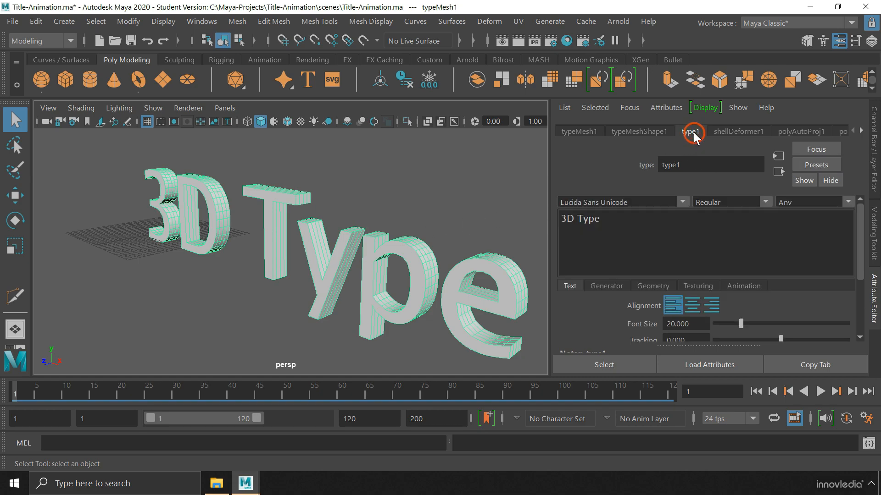
drag(601, 220, 551, 219)
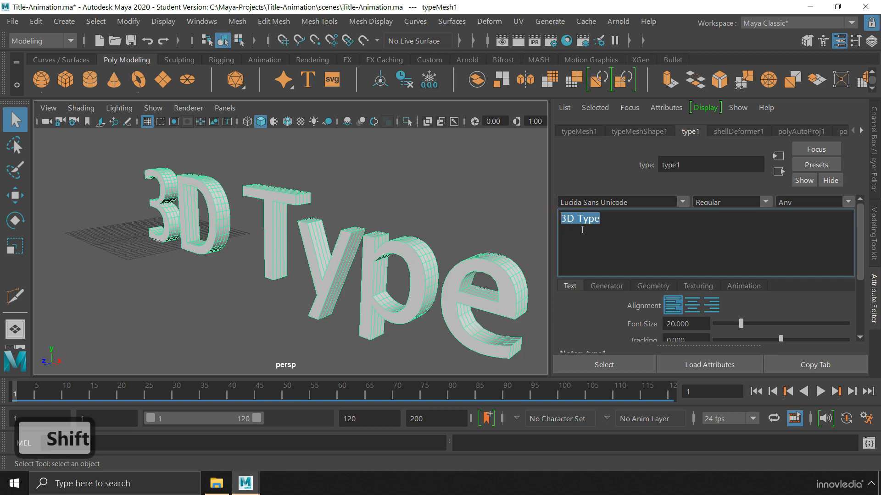
Replace the wording with HULK and switch the font to Humnst777 Blk BT
text(HULK)
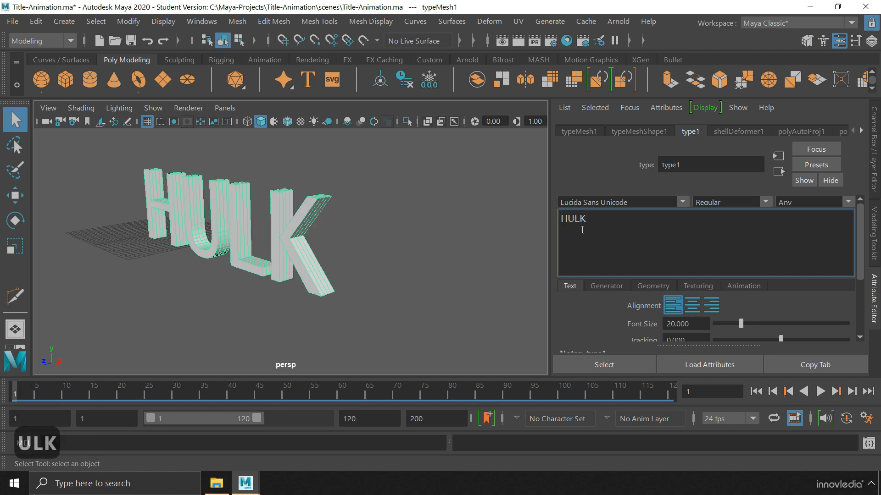
click(682, 202)
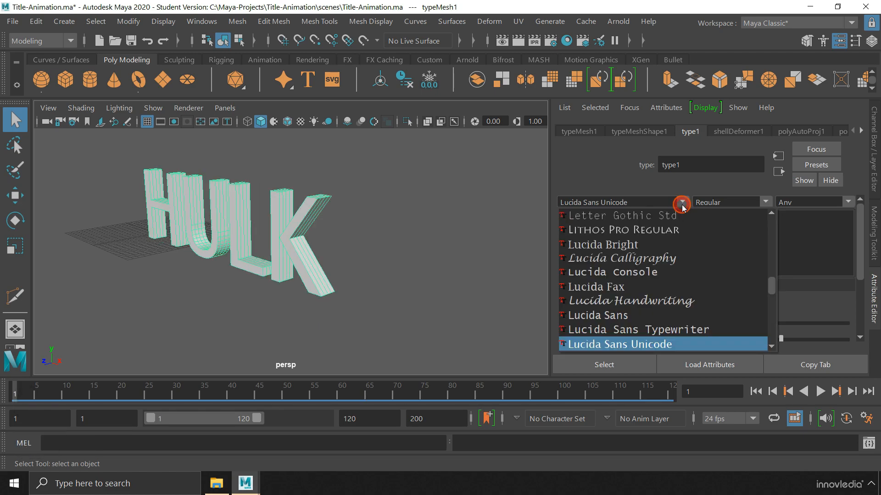
drag(771, 286, 771, 264)
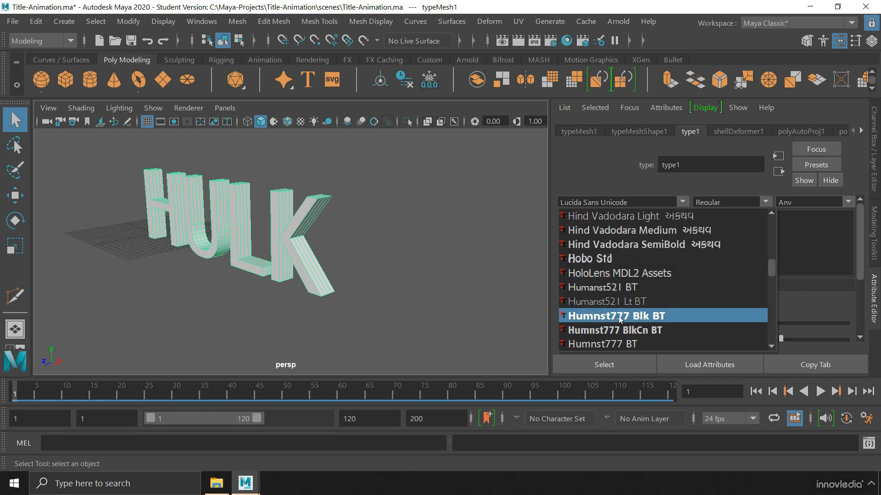
click(680, 318)
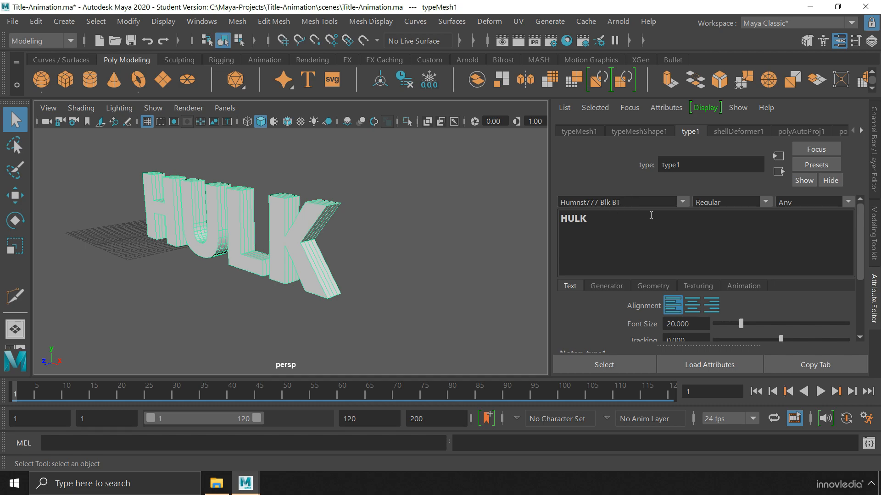
alt+drag(404, 269, 335, 289)
mouse_move(318, 301)
alt+right_down()
mouse_move(338, 304)
mouse_move(306, 304)
alt+right_up()
drag(860, 250, 861, 282)
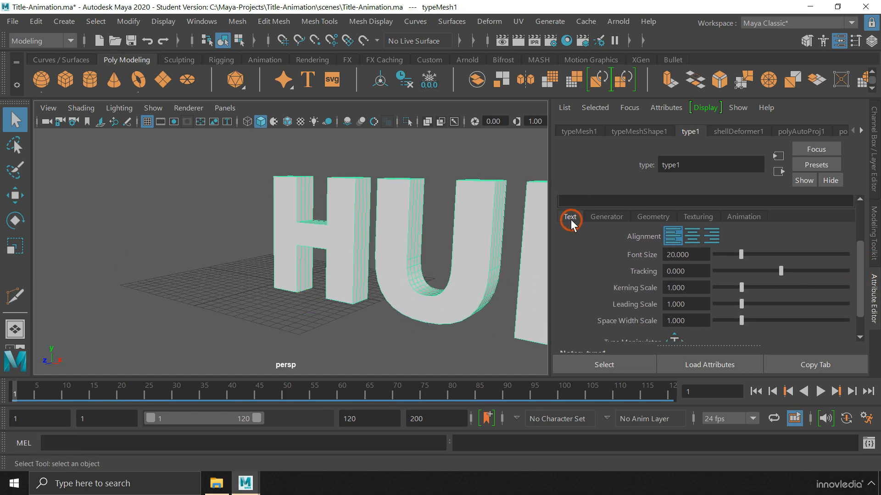
Centre-align HULK, set Curve Resolution to 10 and Extrude Divisions to 1
click(693, 237)
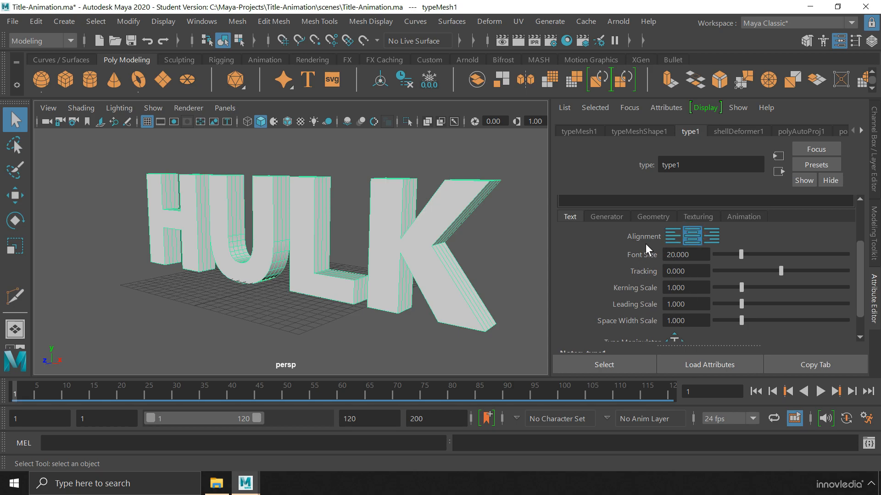
click(649, 217)
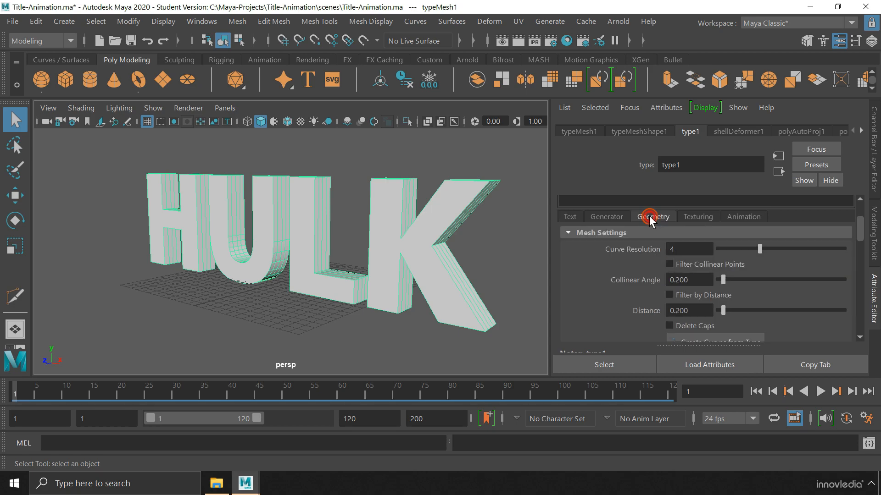
drag(759, 249, 871, 253)
drag(859, 226, 859, 274)
click(748, 302)
drag(749, 302, 718, 303)
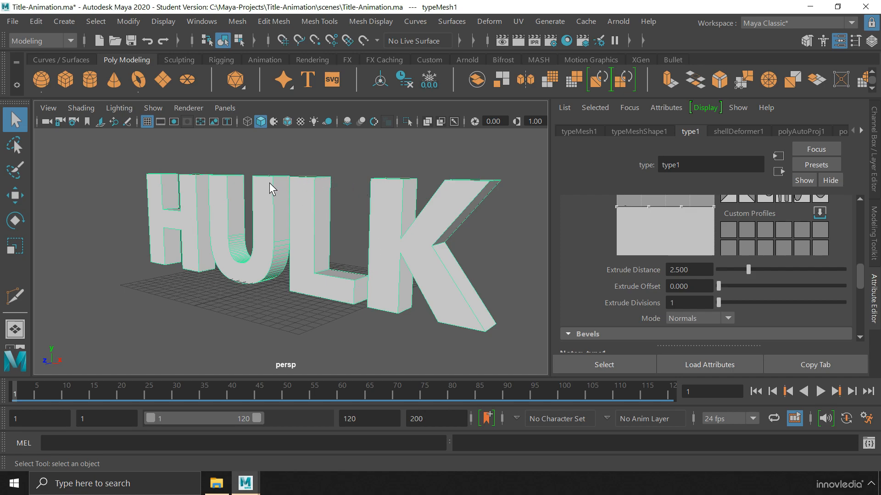
alt+drag(272, 219, 330, 243)
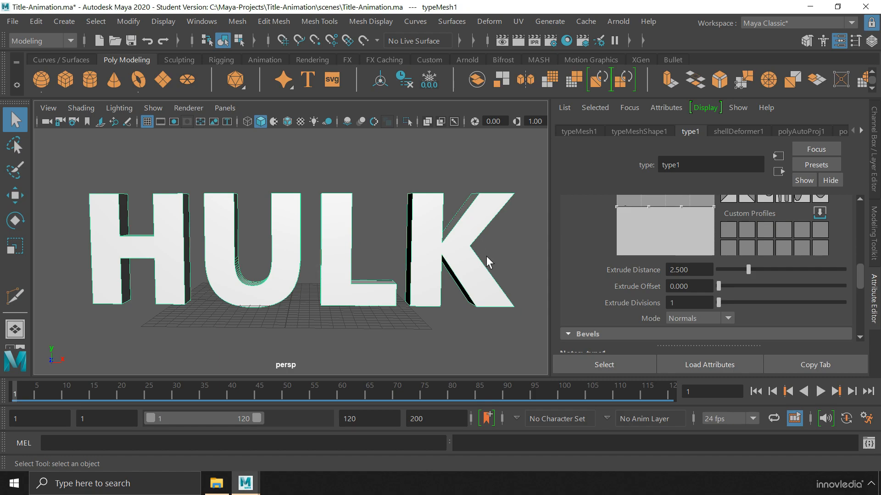
Extract the H letter's faces into a separate piece with Edit Mesh > Extract
right_click(340, 260)
right_drag(340, 259, 351, 150)
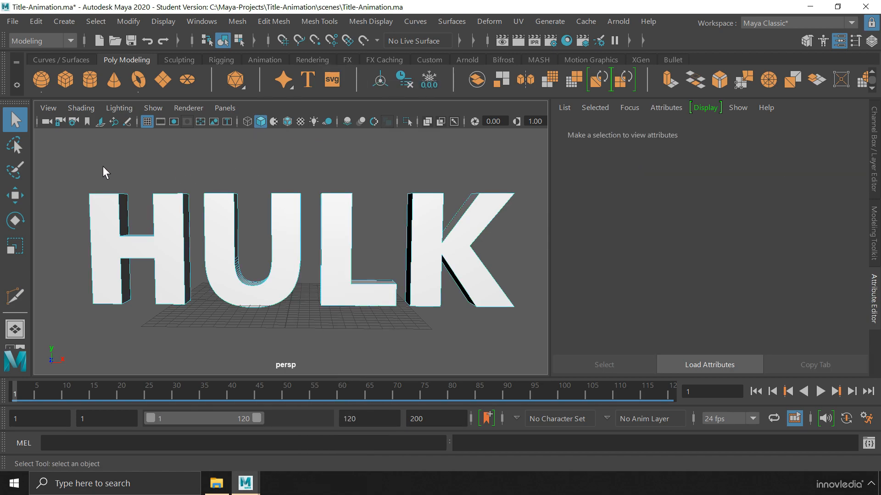
drag(72, 169, 197, 324)
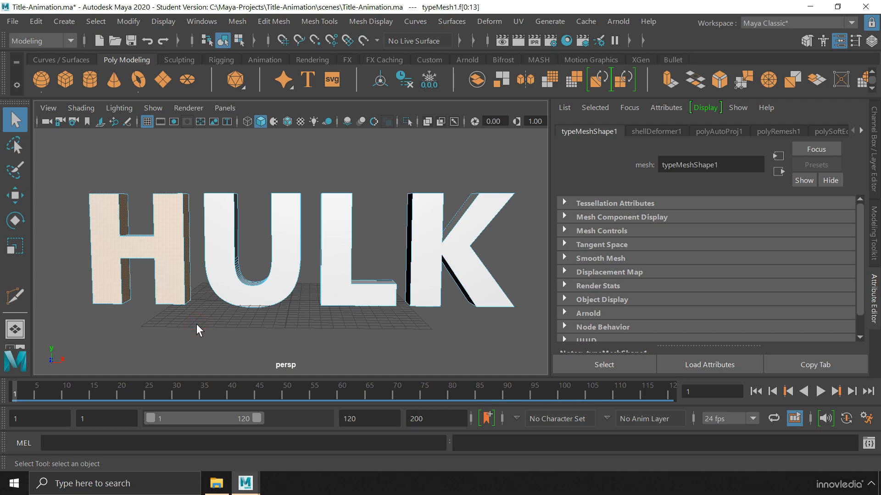
click(274, 22)
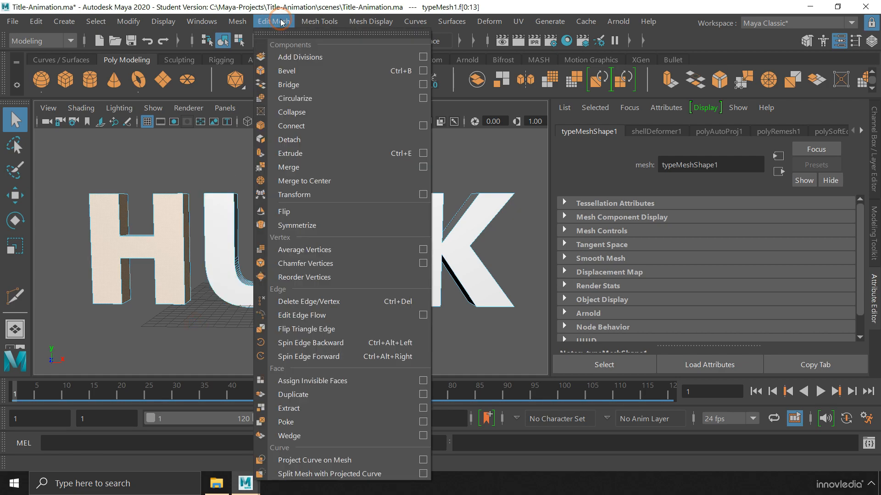
click(338, 407)
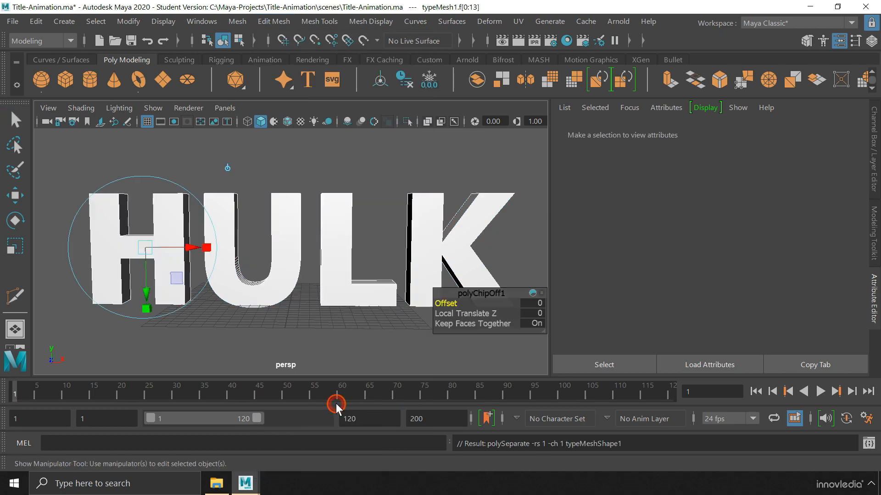
right_drag(176, 231, 209, 86)
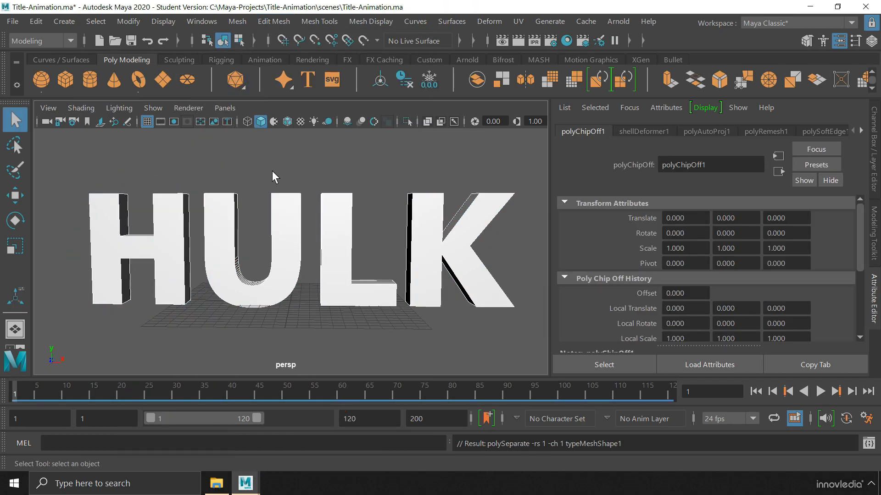
click(170, 216)
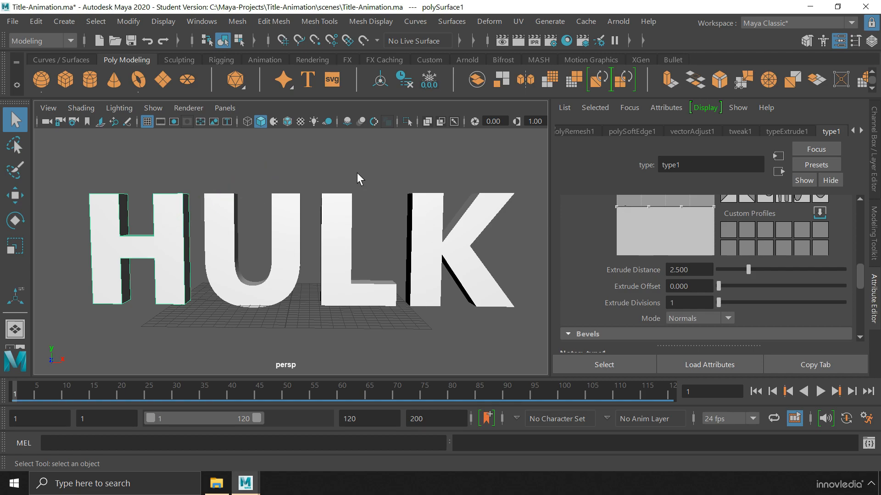
Extract the U letter's faces into its own piece
click(296, 229)
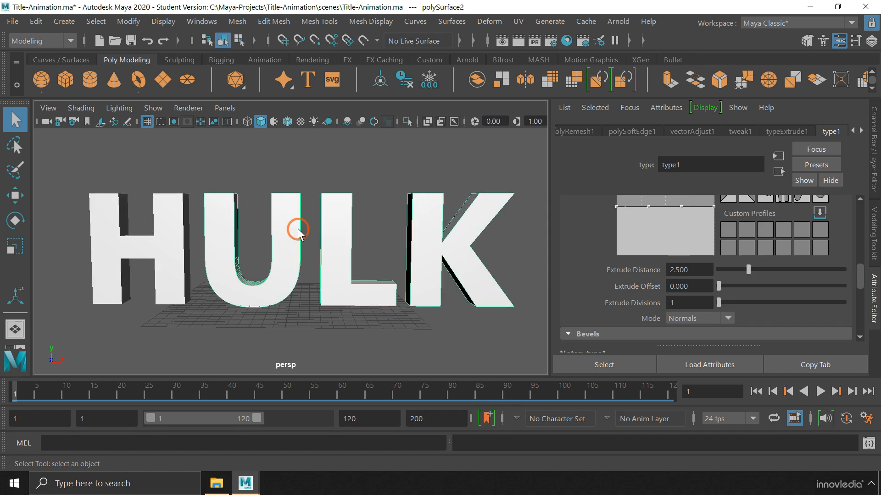
right_click(300, 215)
right_drag(301, 216, 311, 147)
drag(193, 168, 312, 327)
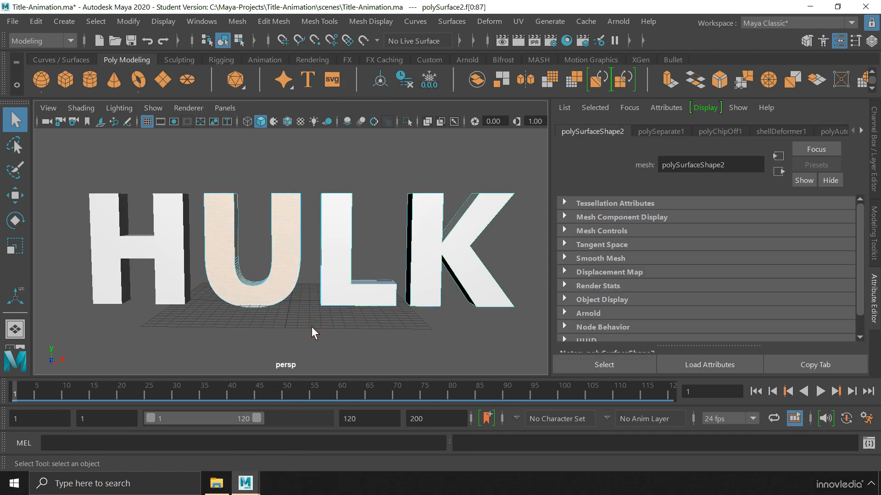
click(273, 22)
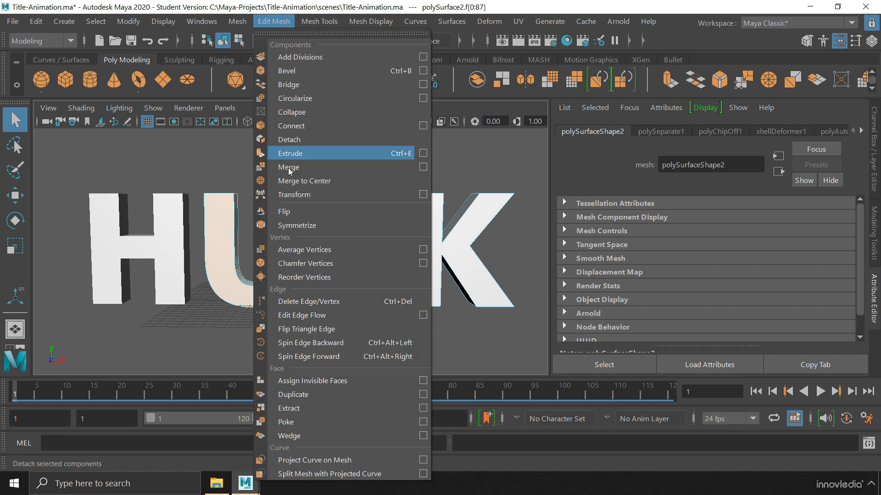
click(316, 408)
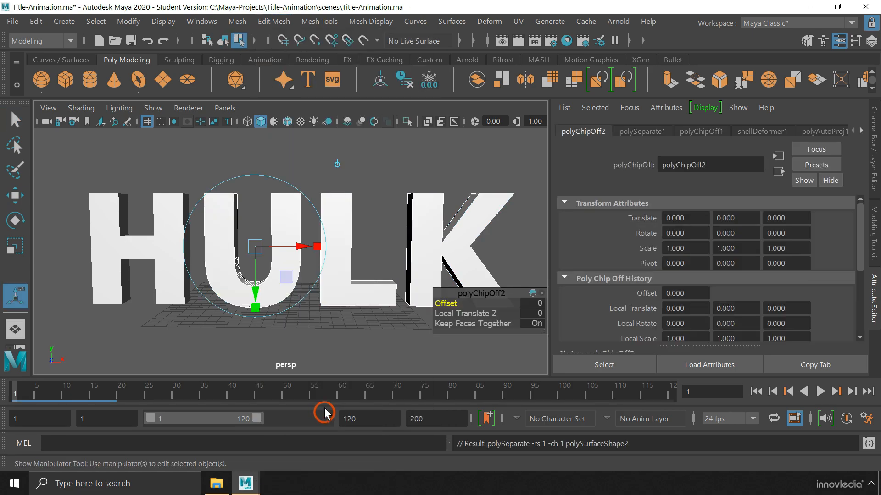
Extract the L letter's faces, leaving the K separate, then marquee-select all letter pieces
click(337, 358)
click(341, 307)
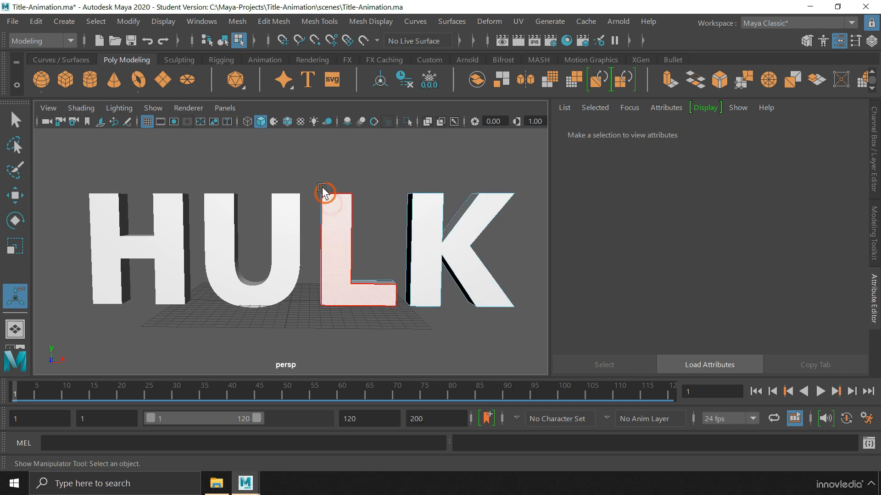
drag(315, 169, 398, 323)
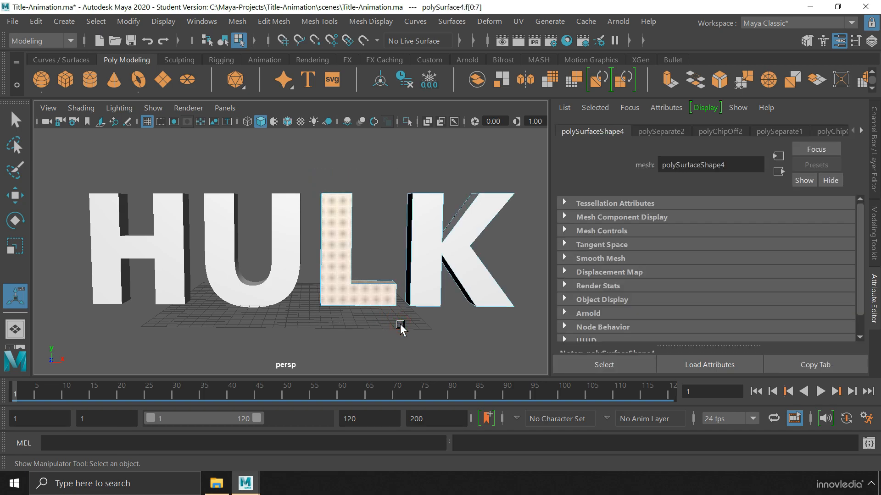
click(282, 26)
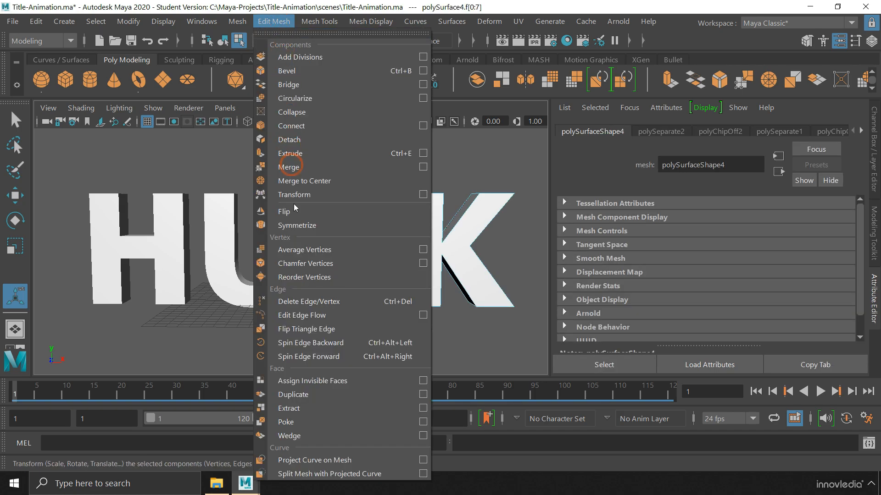
click(326, 408)
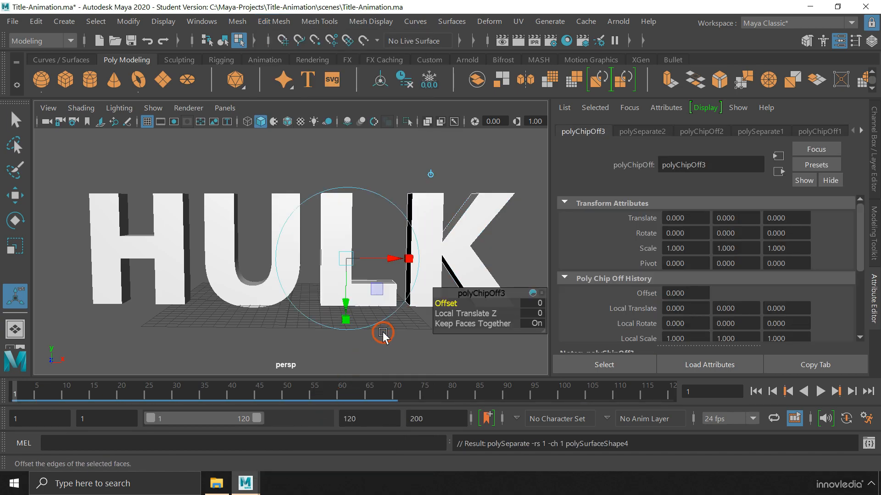
right_drag(337, 218, 403, 92)
click(417, 207)
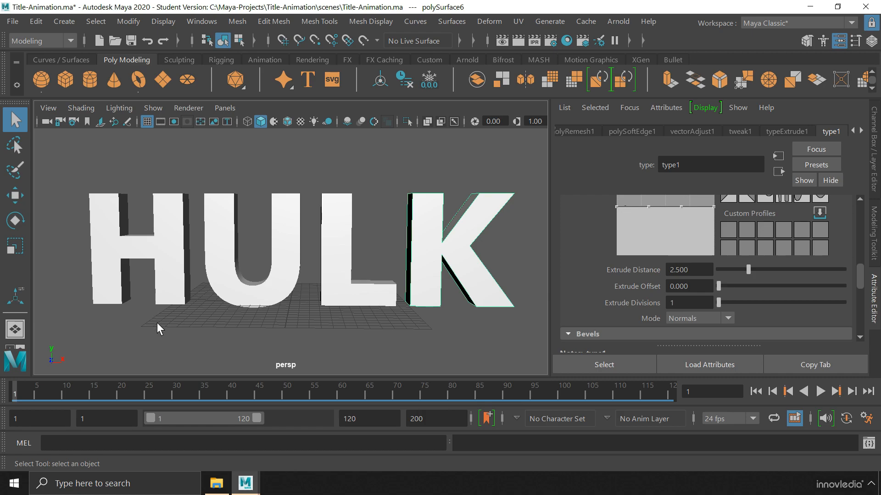
drag(112, 154, 349, 254)
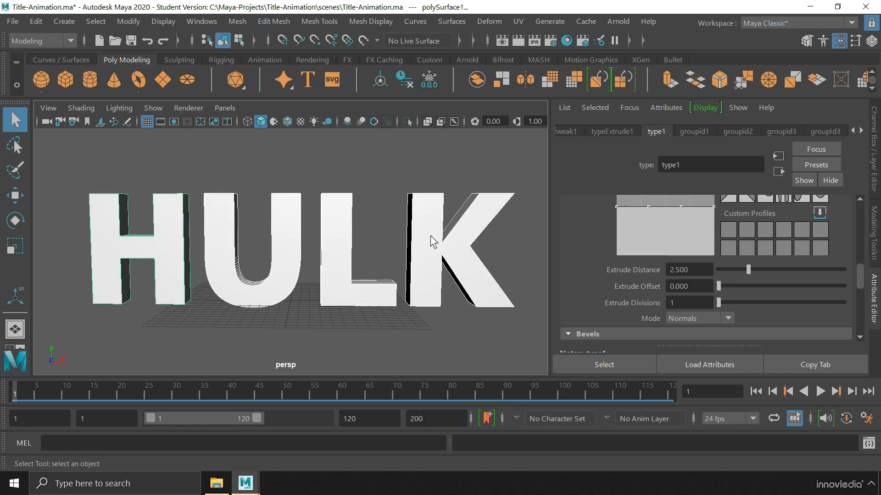
Delete the construction history of the letters via Delete by Type > History
click(38, 21)
mouse_move(92, 189)
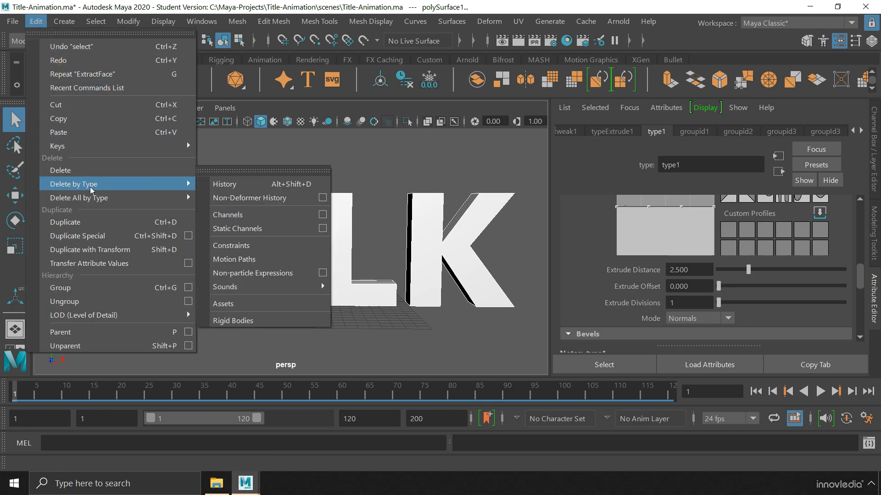
click(248, 185)
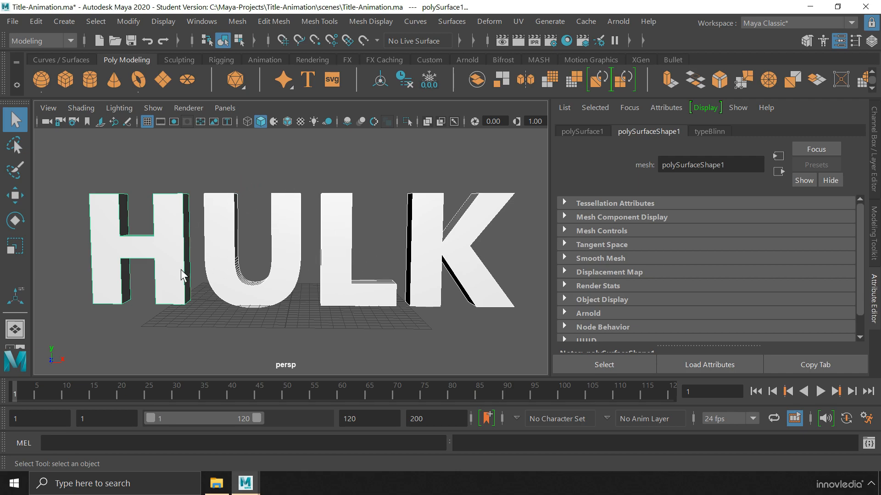
Open the Outliner and expand typeMesh1, polySurface2 and polySurface4
click(204, 23)
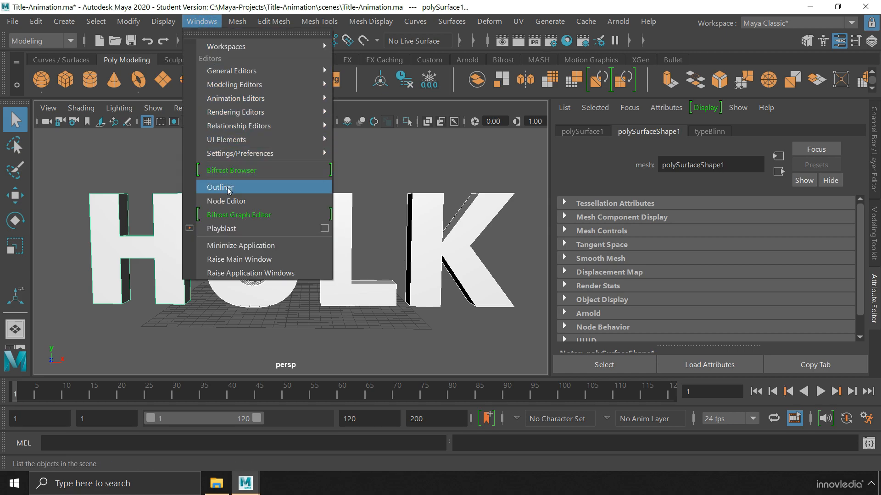
click(244, 187)
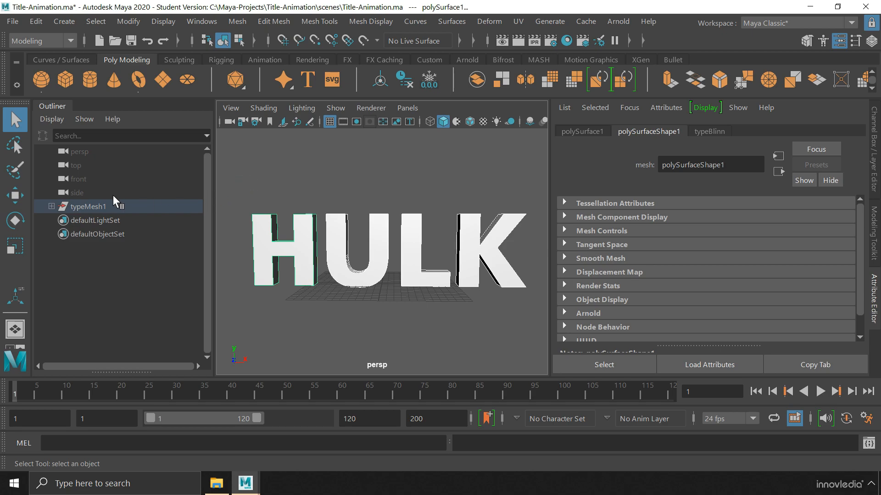
click(51, 207)
click(60, 234)
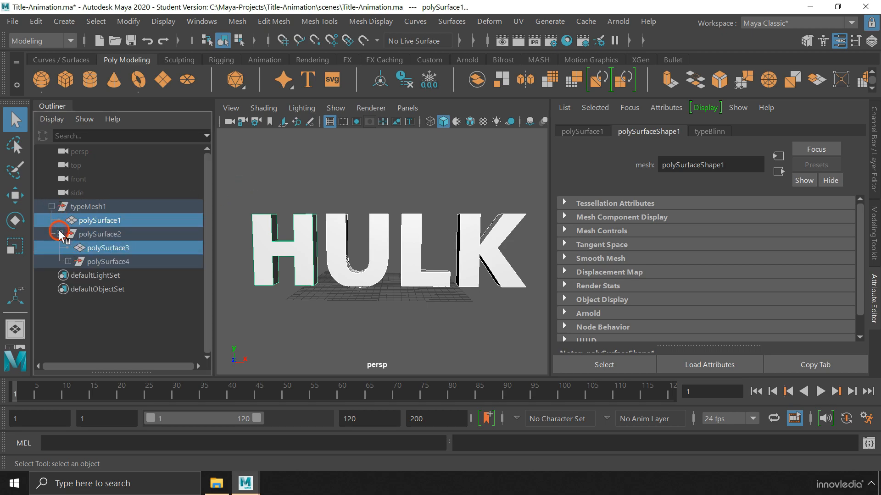
click(67, 260)
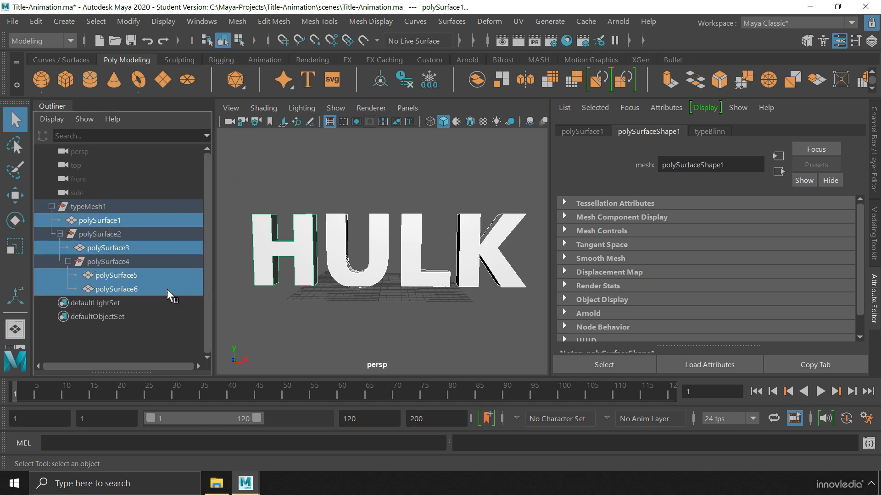
Parent polySurface3, polySurface5 and polySurface6 directly under typeMesh1
click(177, 324)
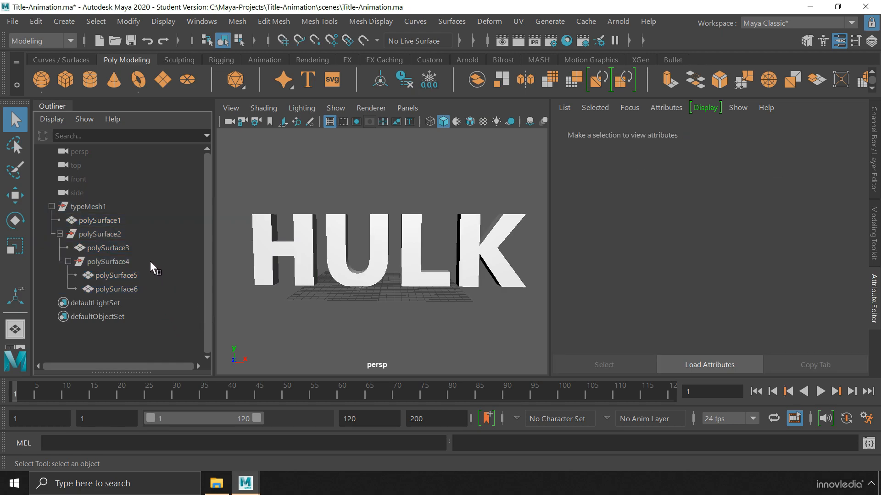
click(145, 248)
ctrl+click(145, 274)
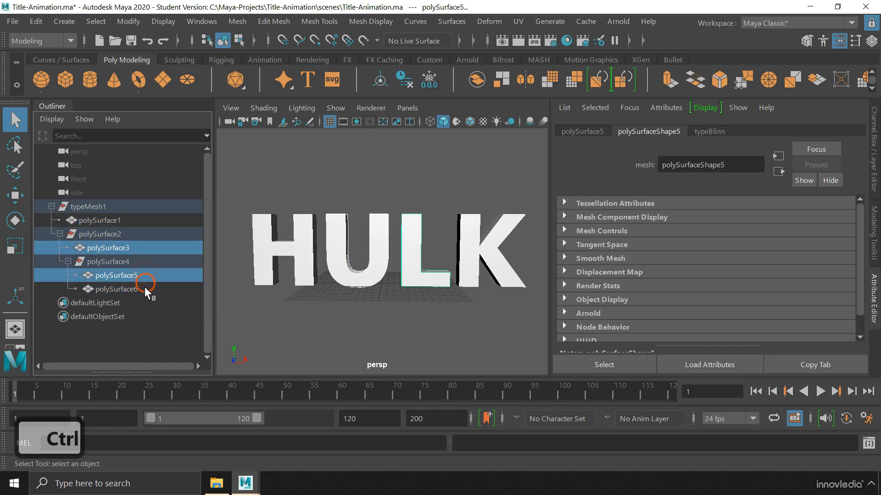
ctrl+click(144, 288)
middle_drag(144, 288, 125, 216)
drag(123, 213, 123, 211)
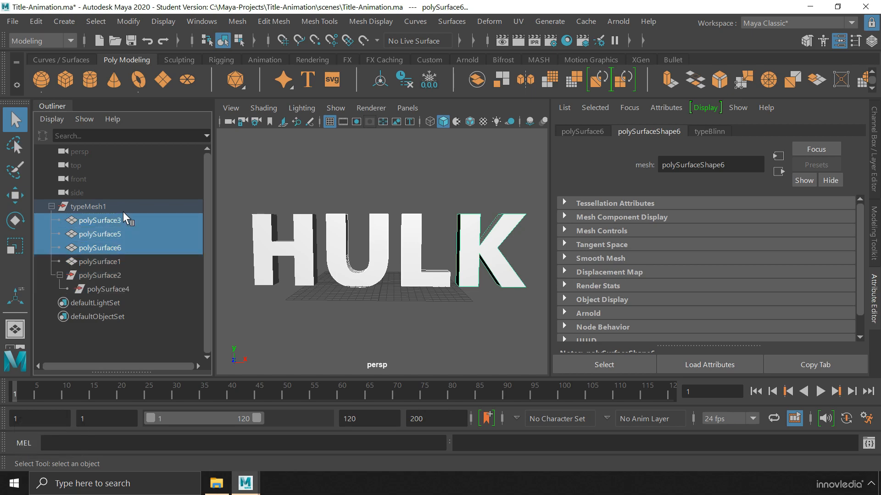
Delete the empty polySurface2 and polySurface4 groups
click(134, 276)
ctrl+click(137, 289)
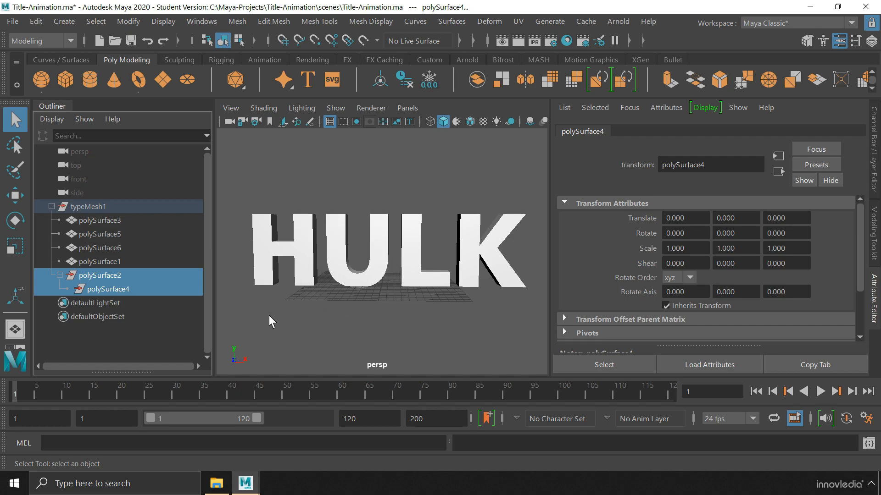
key(Delete)
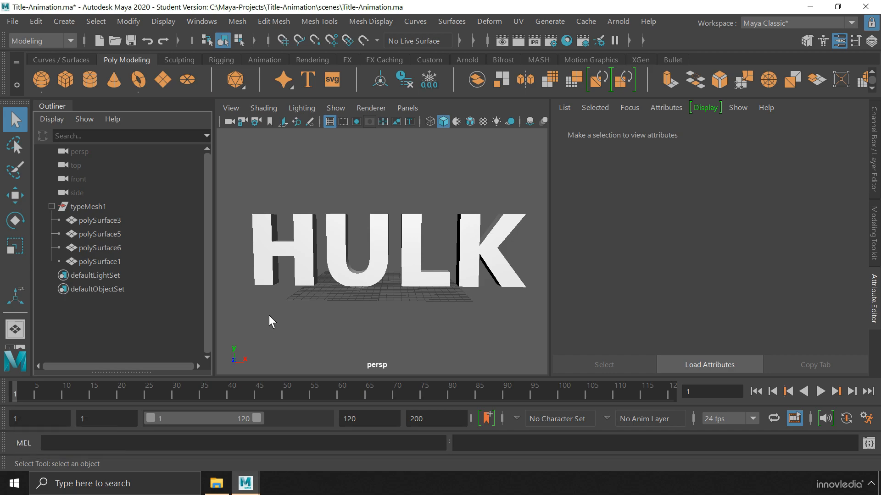
Rename the typeMesh1 group to Movie_Title
click(102, 207)
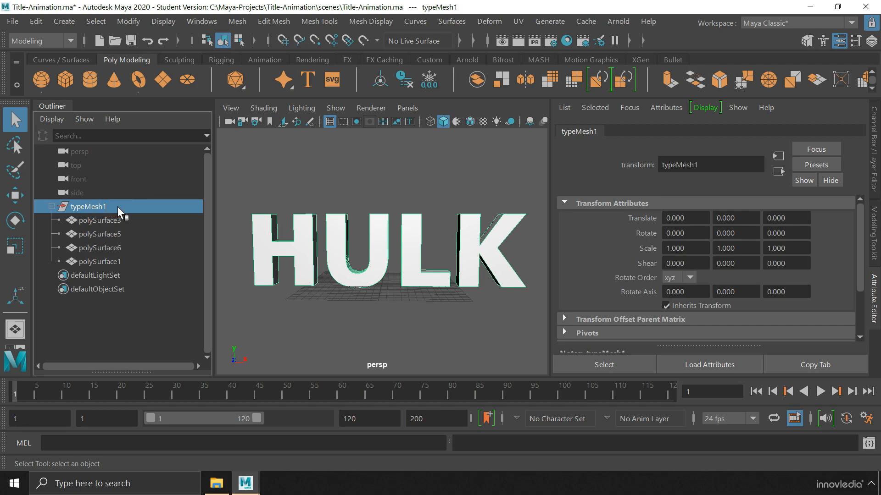
key(Return)
text(Movie_Title)
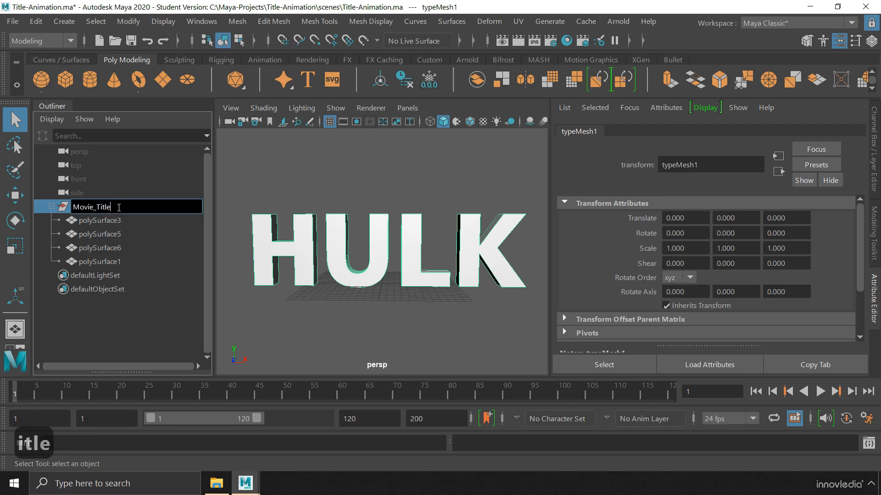
key(Return)
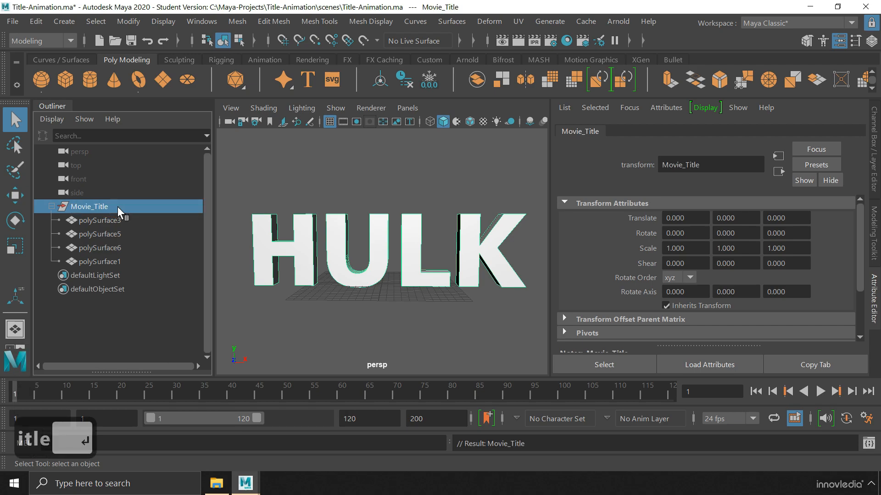
Rename the letter pieces U, L, K and H
click(118, 220)
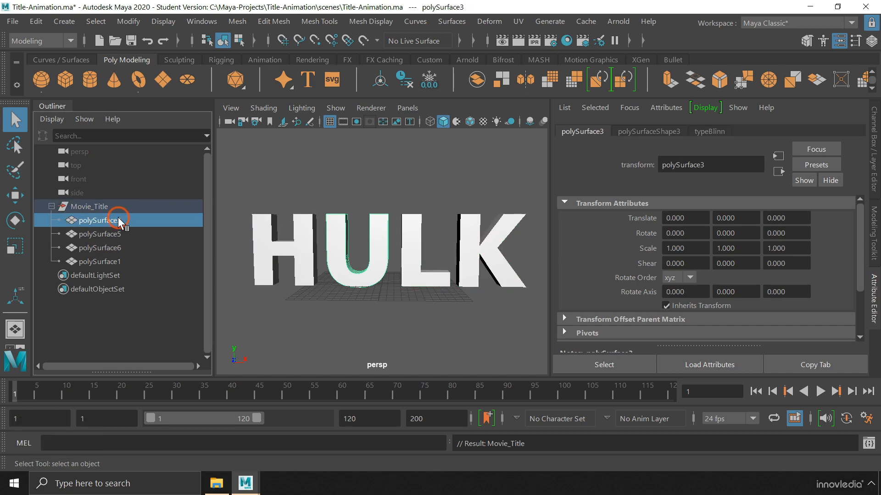
key(Return)
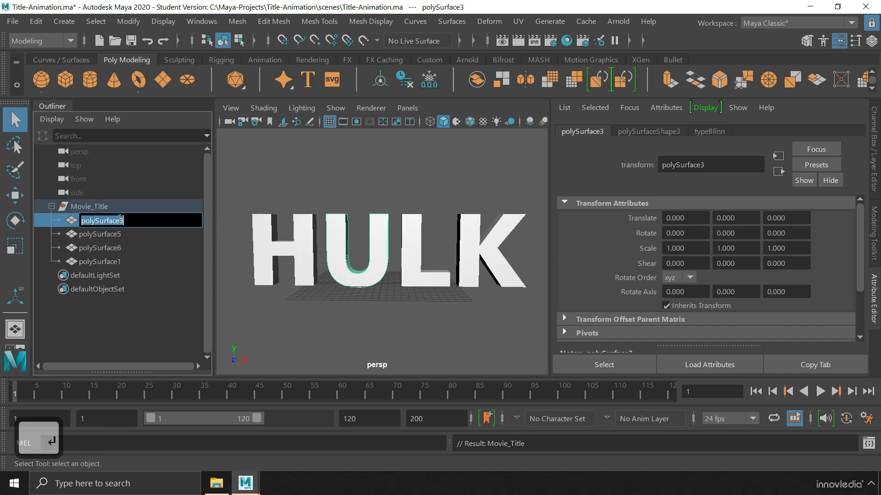
text(U)
key(Return)
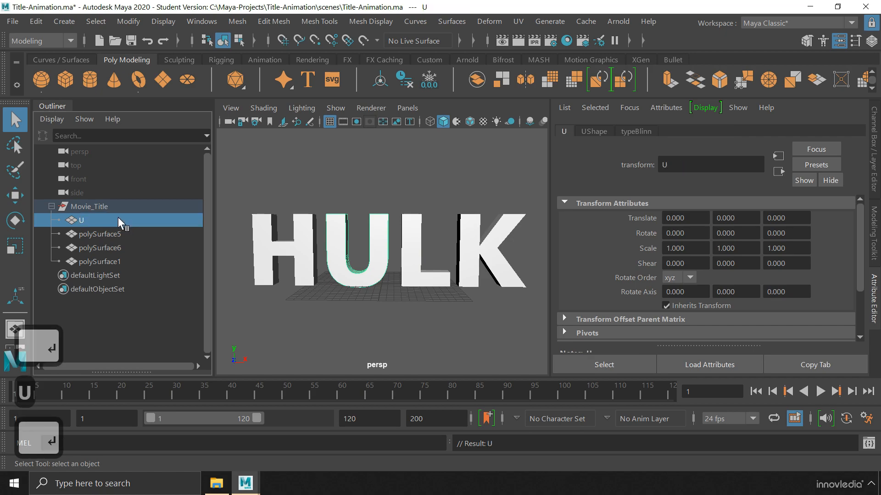
double_click(119, 229)
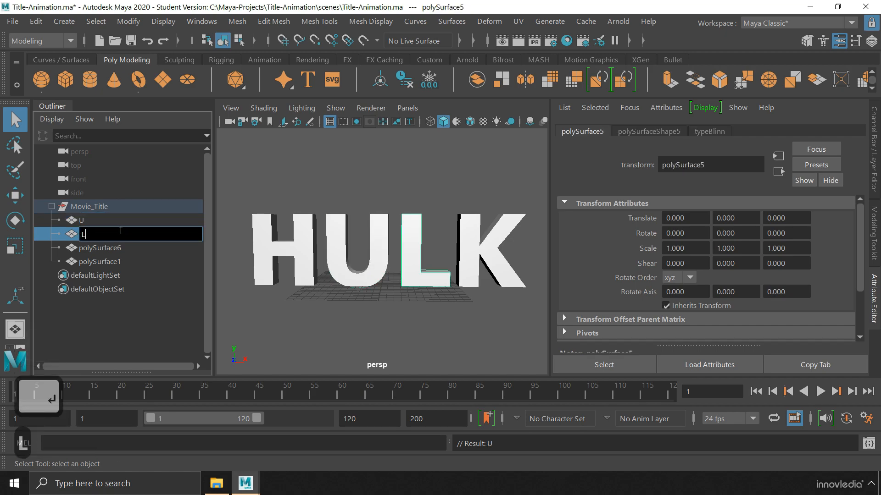
text(L)
key(Return)
double_click(120, 246)
text(K)
key(Return)
double_click(121, 260)
text(H)
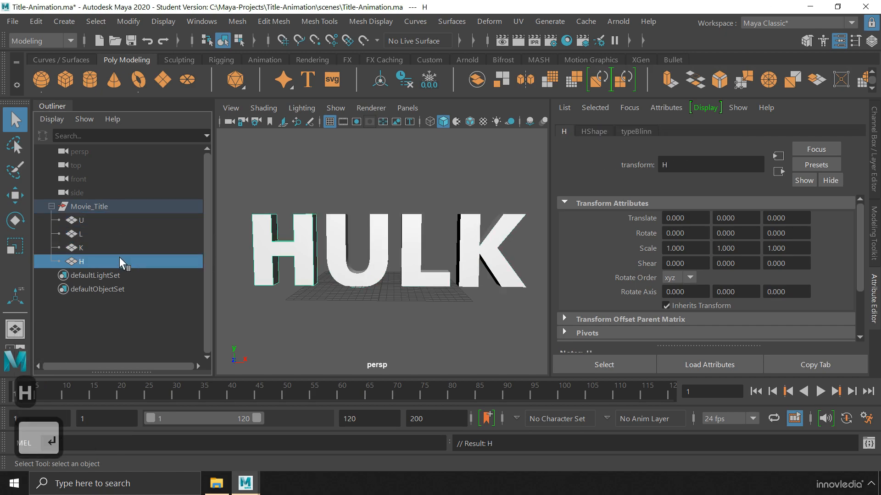
key(Return)
Move H to the top of Movie_Title's children and select the Movie_Title group
middle_drag(114, 228, 114, 213)
click(115, 327)
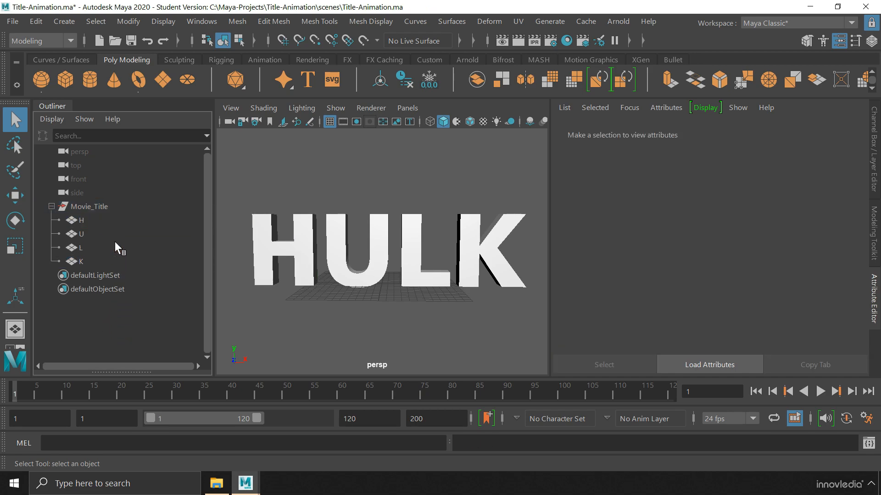
click(121, 206)
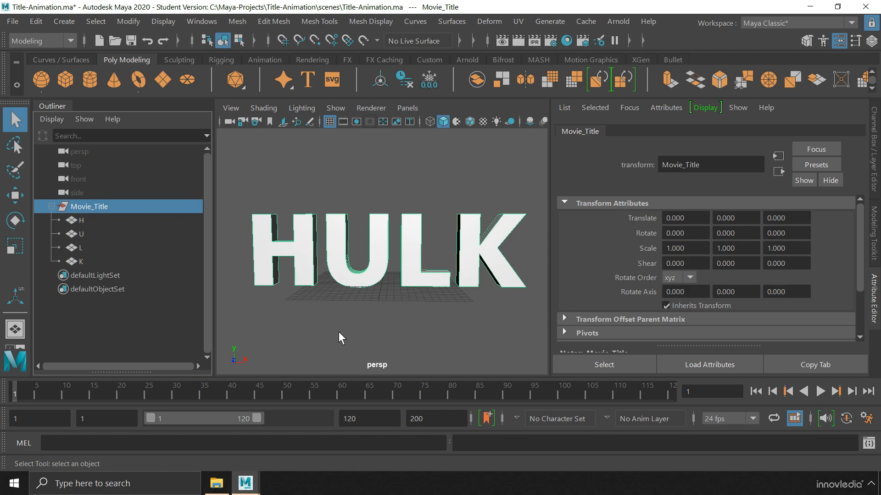
Close the Outliner panel and orbit to an angled view of the title
right_click(52, 105)
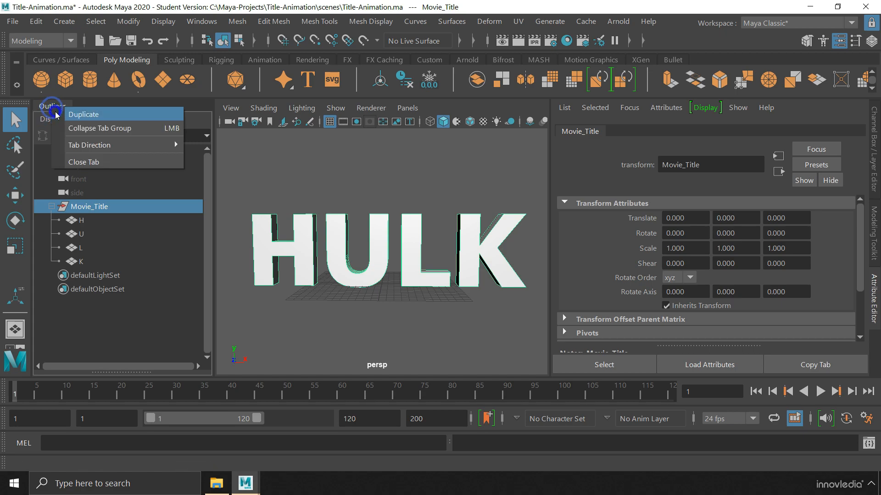
click(80, 163)
alt+drag(188, 177, 222, 190)
alt+middle_drag(222, 191, 253, 175)
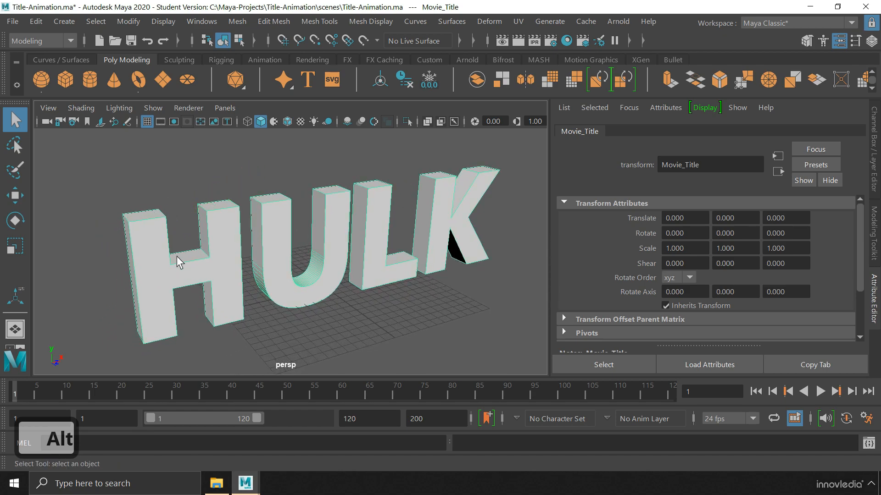
click(197, 248)
Bevel the H with Fraction 0.15 and 4 segments
click(205, 254)
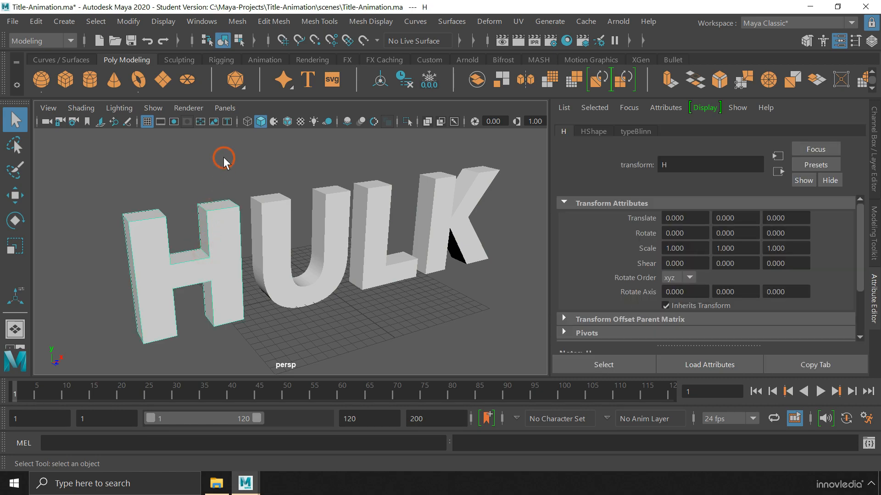
click(266, 26)
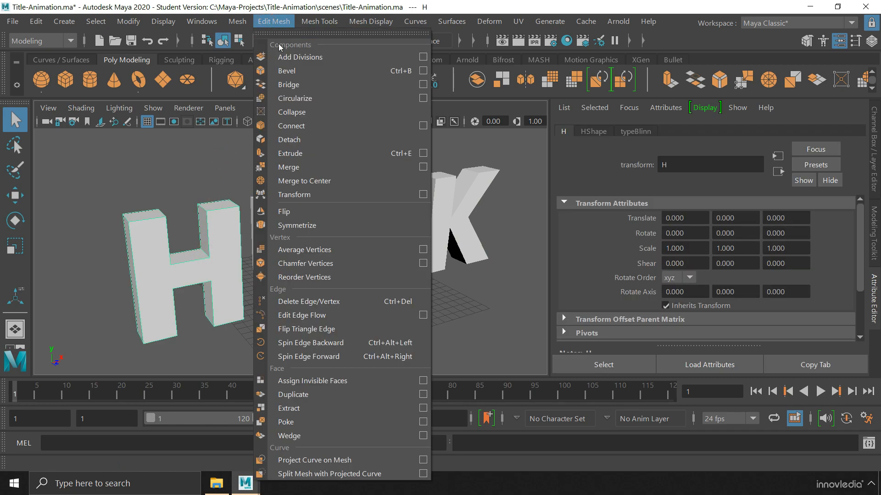
click(315, 72)
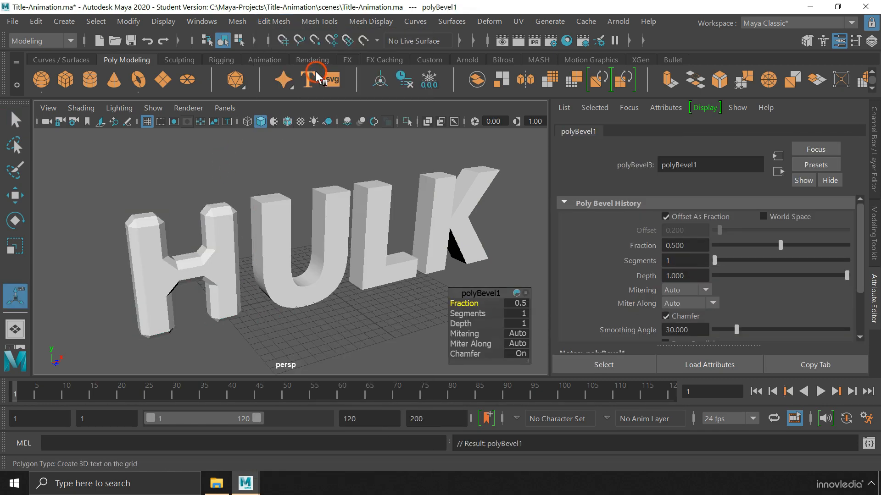
click(517, 307)
text(0.15)
key(Return)
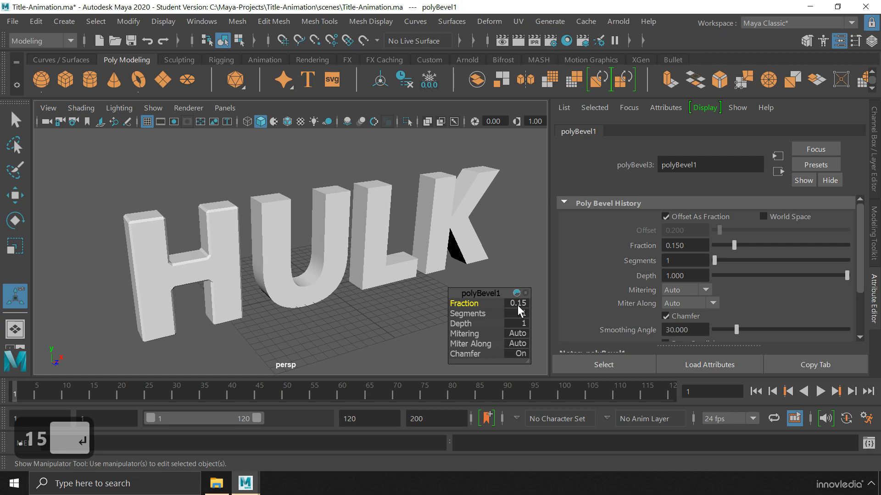
drag(479, 313, 490, 313)
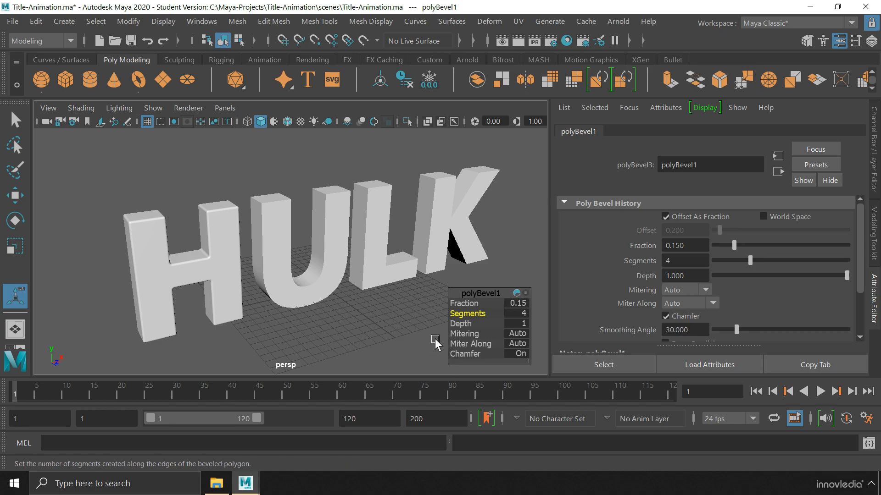
Select the U letter and switch it to edge selection
click(275, 232)
right_drag(281, 198, 288, 73)
alt+drag(272, 144, 348, 312)
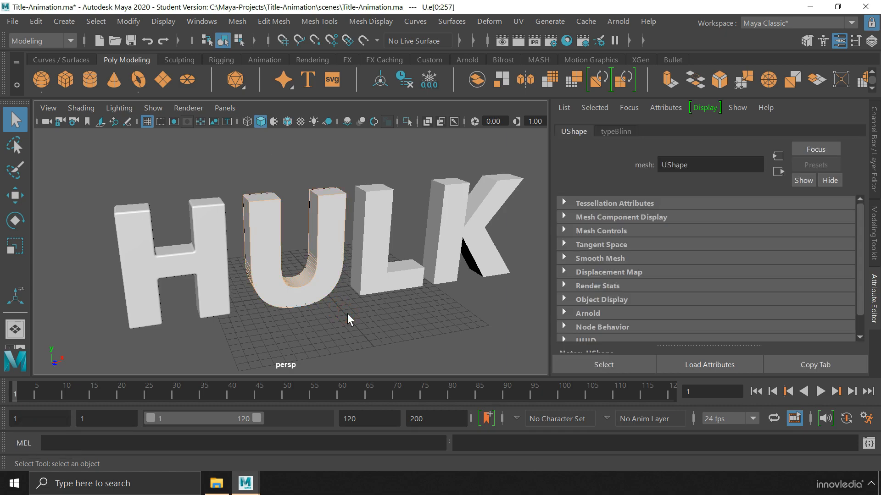
Select the U's outer edges, dropping its curved-section edges and adding the top edges
key(space)
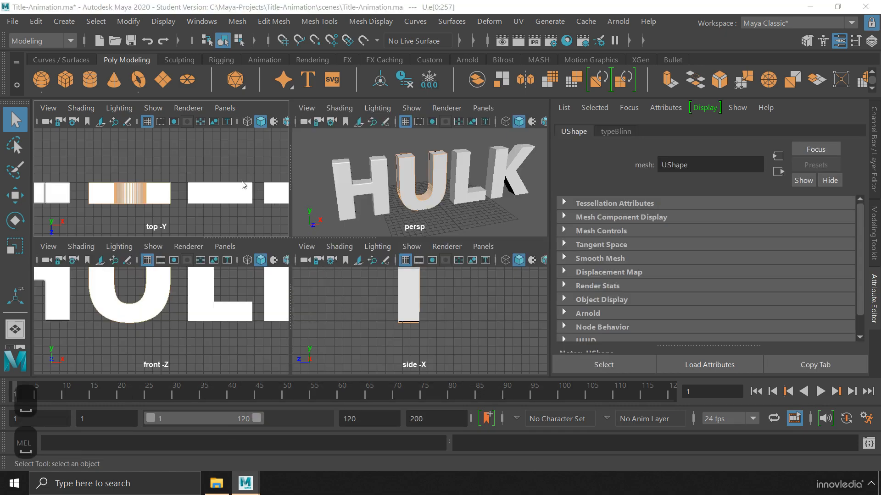
key(space)
ctrl+drag(129, 264, 331, 286)
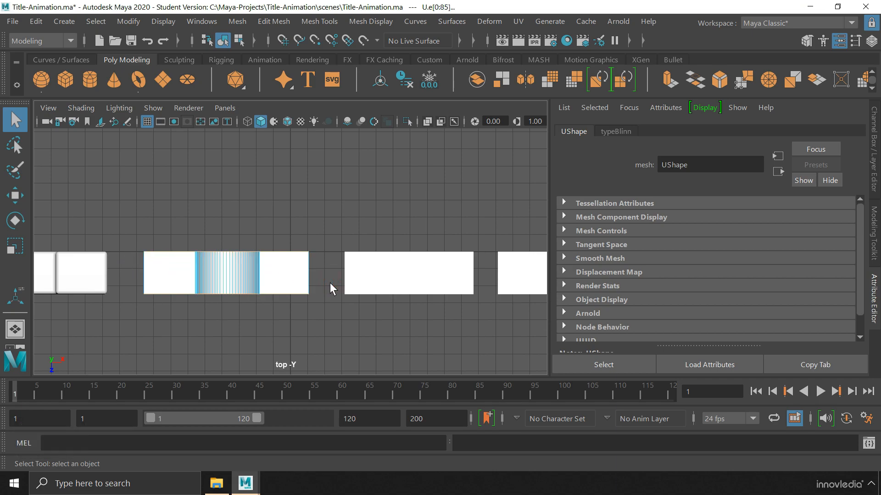
key(space)
key(space)
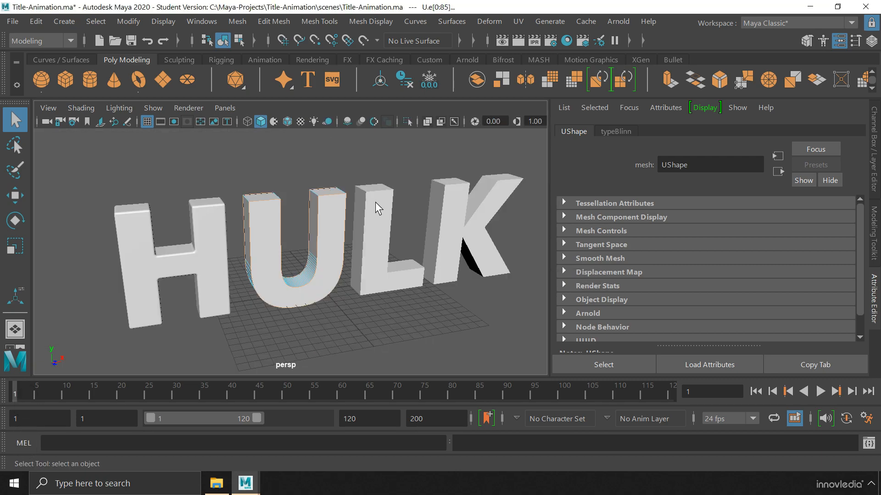
alt+right_drag(239, 242, 288, 265)
alt+middle_drag(289, 265, 277, 272)
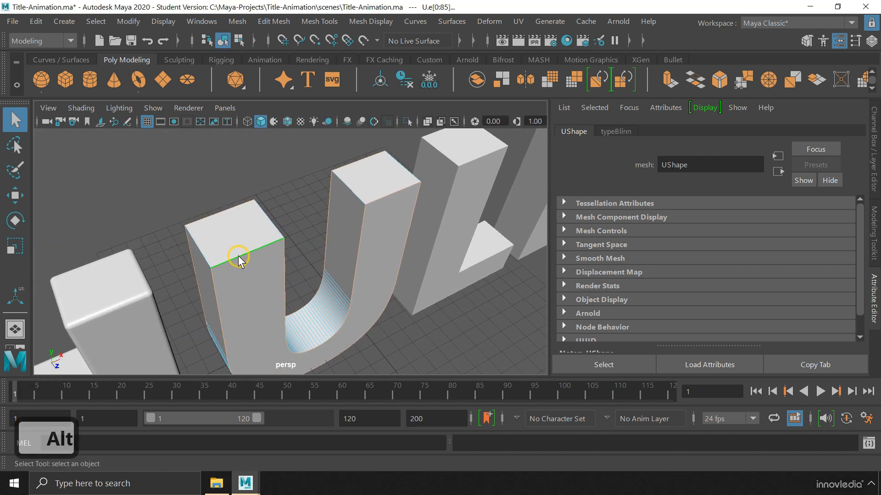
shift+click(199, 247)
shift+click(271, 223)
shift+click(395, 170)
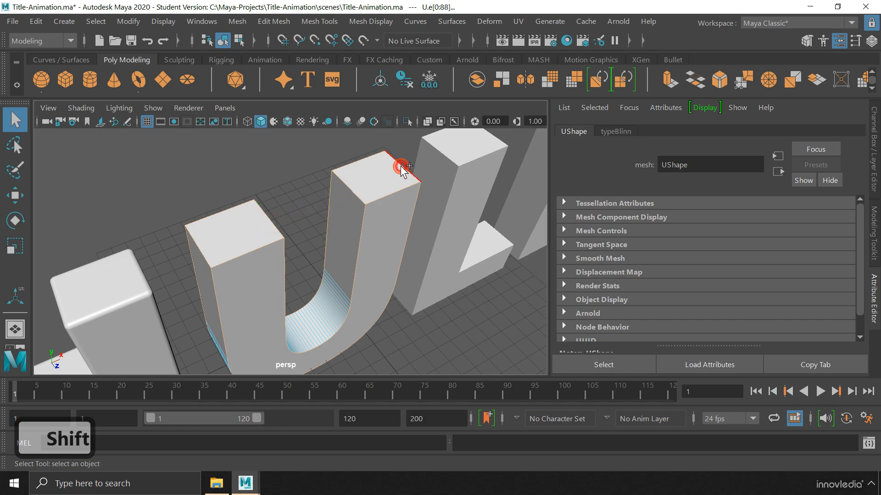
alt+right_drag(416, 306, 374, 289)
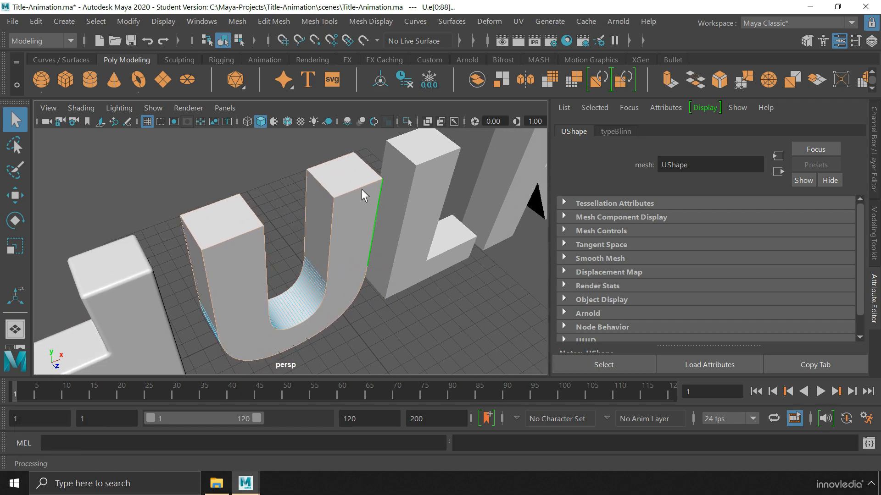
Bevel the selected U edges with Fraction 0.15 and 4 segments
click(274, 21)
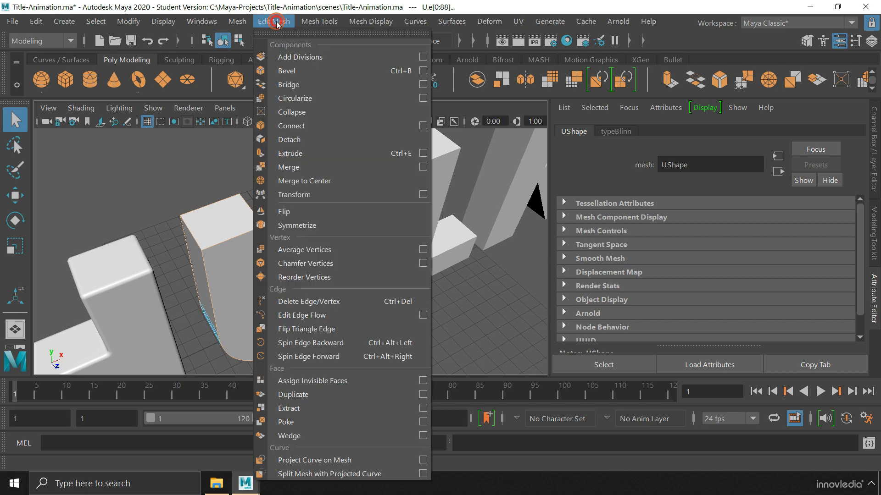
click(296, 71)
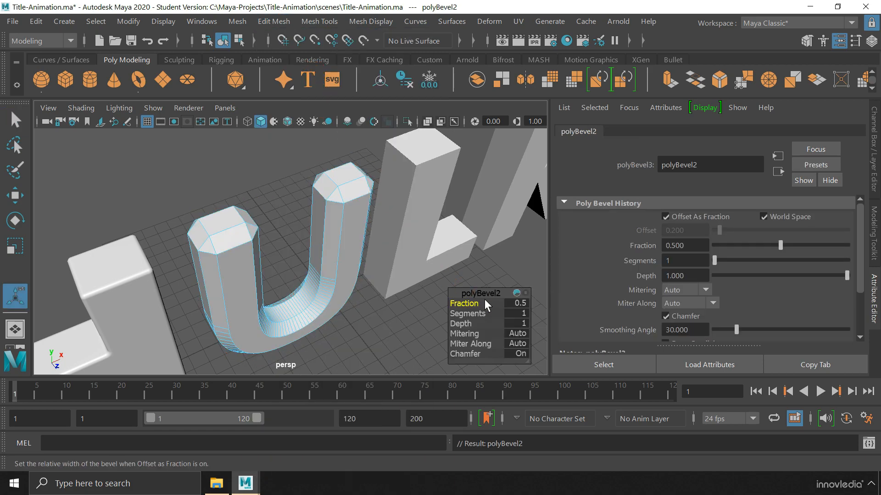
click(518, 303)
text(.15)
key(Return)
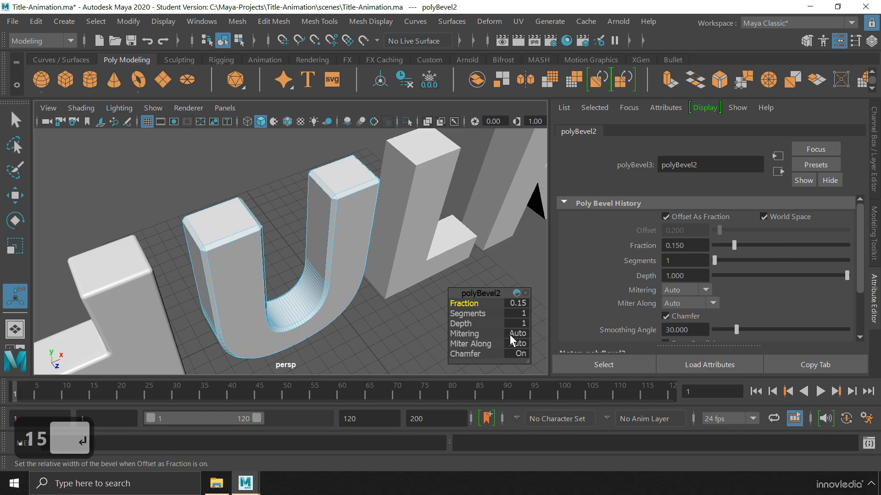
drag(475, 312, 481, 313)
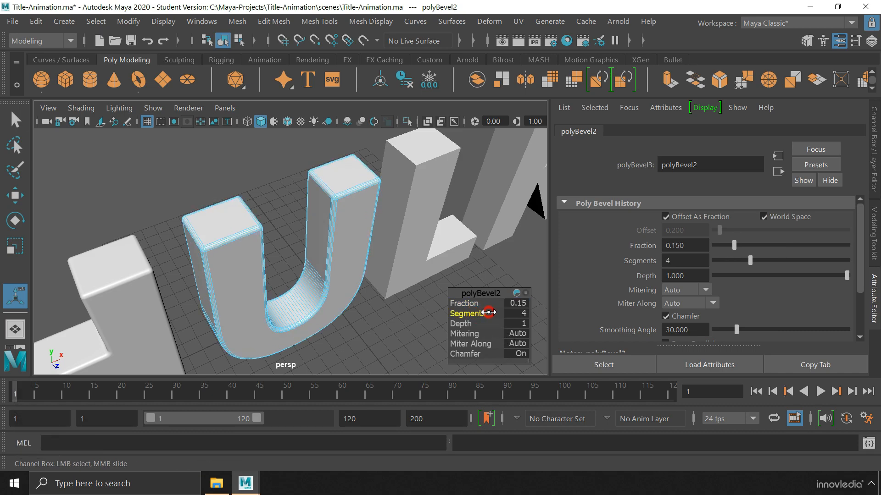
Select the L letter and zoom the view in on it
click(424, 248)
alt+right_drag(426, 264, 317, 266)
alt+middle_drag(316, 266, 243, 282)
alt+right_drag(243, 283, 334, 298)
alt+middle_drag(333, 298, 317, 330)
click(274, 21)
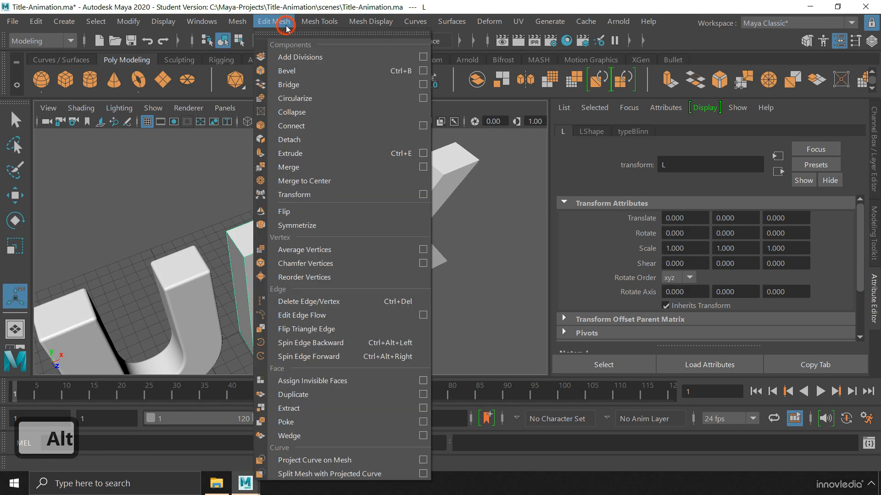
Bevel the L with Fraction 0.15 and 4 segments
click(282, 68)
click(518, 303)
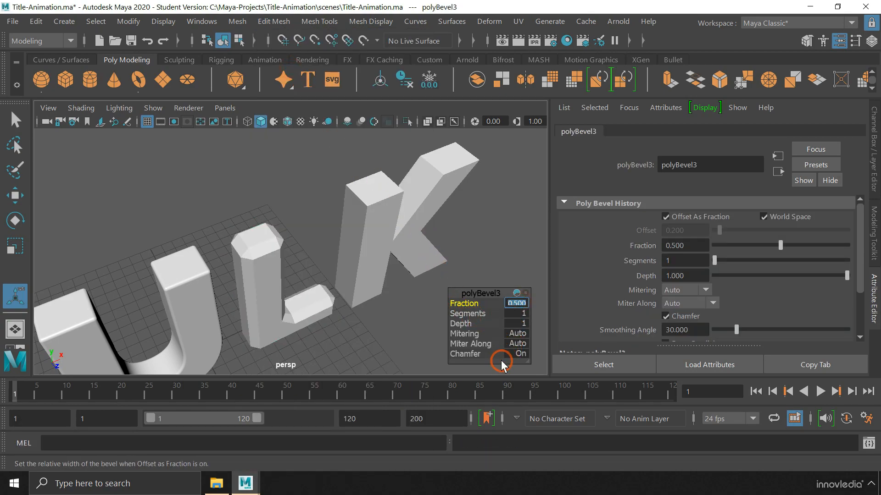
text(0.15)
key(Return)
click(518, 313)
text(4)
key(Return)
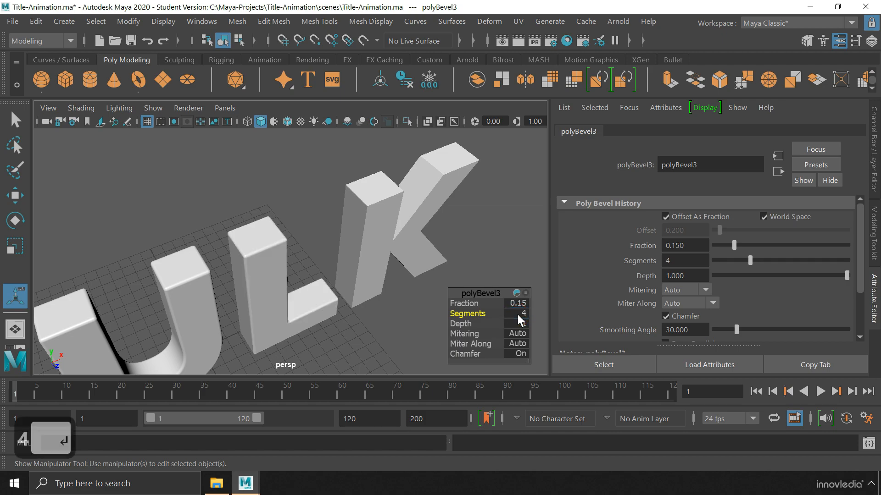
Bevel the K with Fraction 0.15 and 4 segments, then deselect and orbit to a front view
click(384, 206)
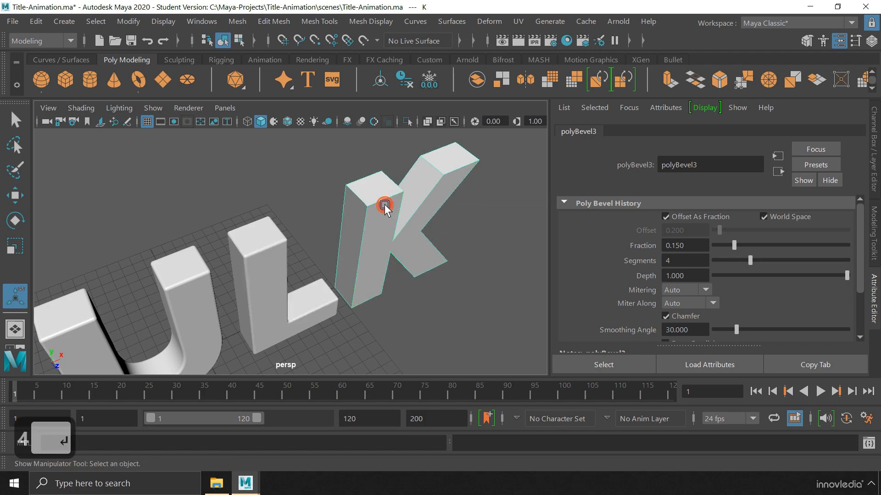
click(274, 21)
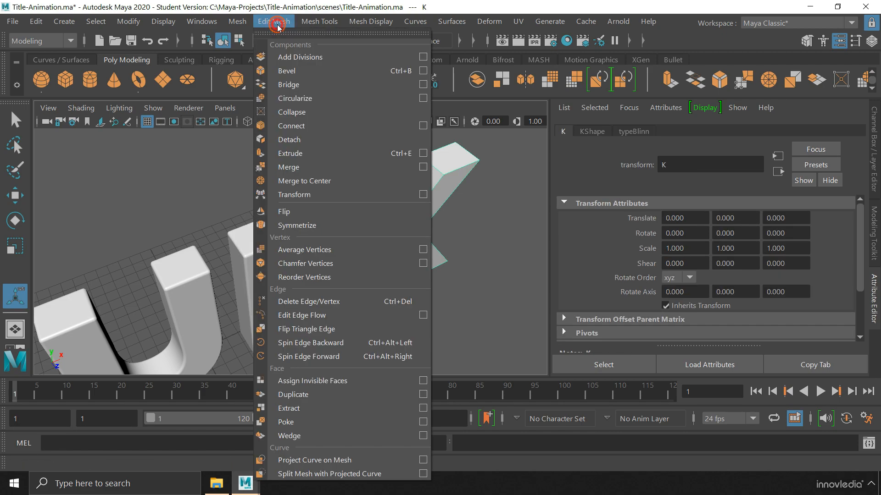
click(304, 79)
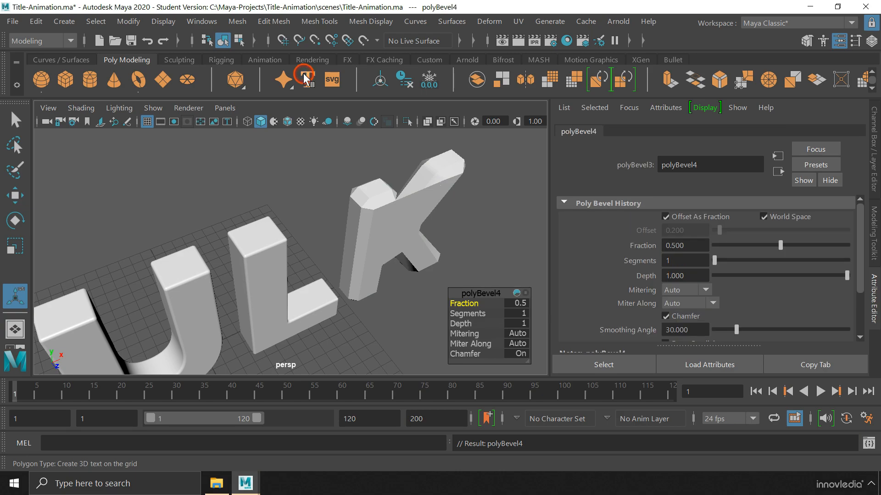
click(515, 303)
text(0.15)
key(Return)
click(513, 313)
text(4)
key(Return)
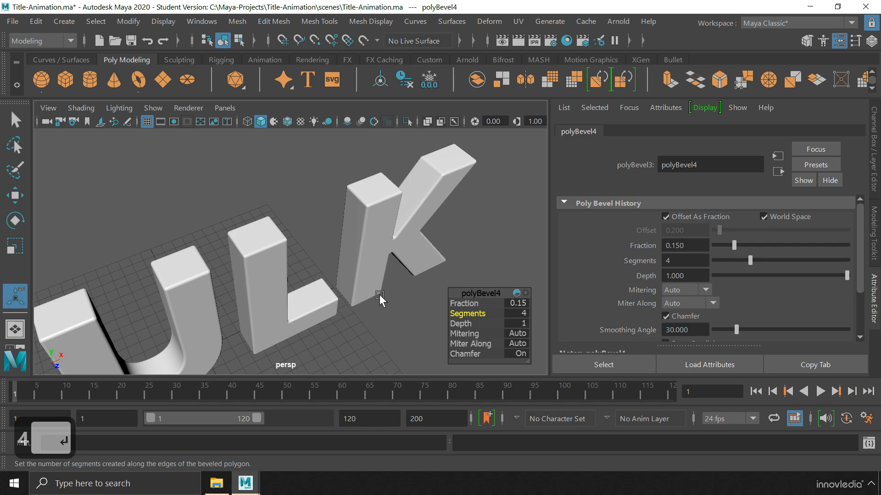
click(380, 311)
alt+drag(384, 309, 310, 287)
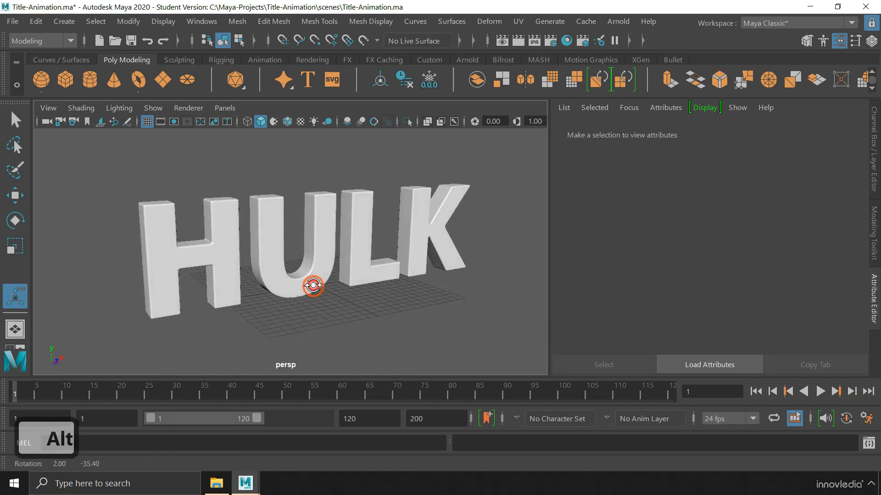
Inspect the bevelled corners of the H and the K up close
click(226, 251)
alt+right_drag(156, 250, 373, 261)
alt+middle_drag(157, 250, 322, 289)
alt+right_drag(218, 284, 293, 280)
alt+middle_drag(289, 279, 320, 252)
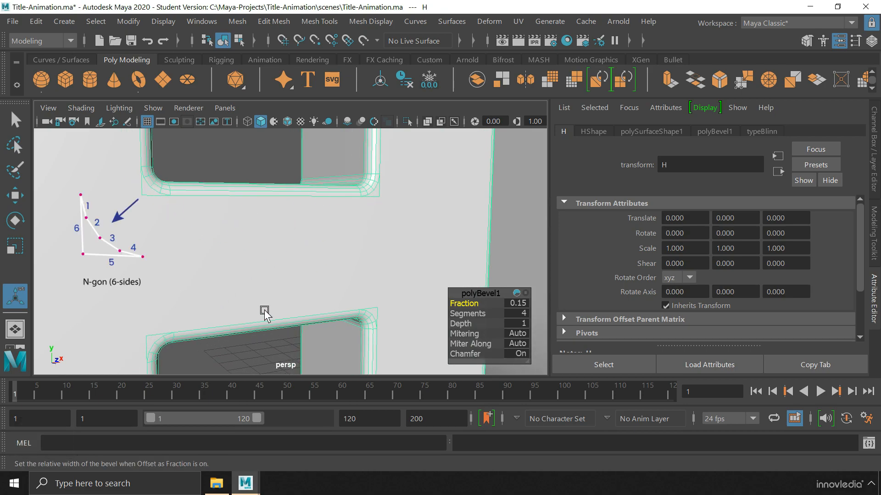
key(q)
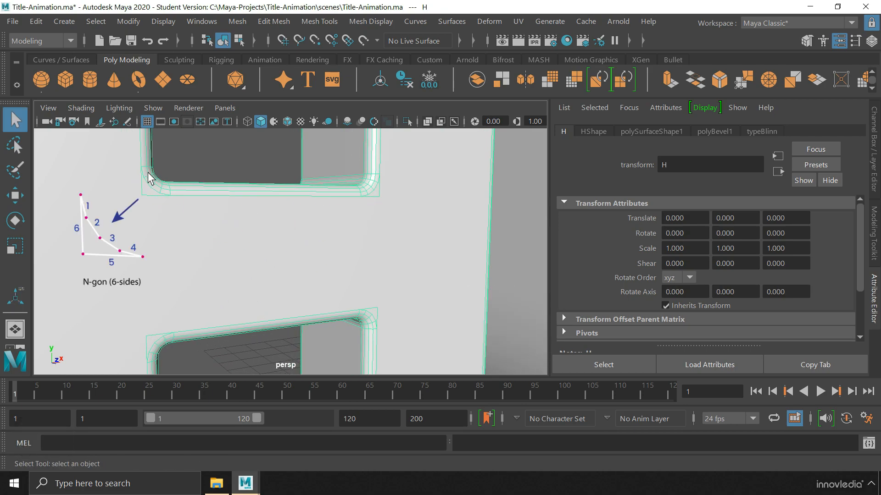
alt+right_drag(431, 294, 362, 281)
alt+middle_drag(361, 281, 229, 291)
alt+middle_drag(401, 288, 280, 289)
alt+right_drag(280, 289, 360, 271)
click(364, 265)
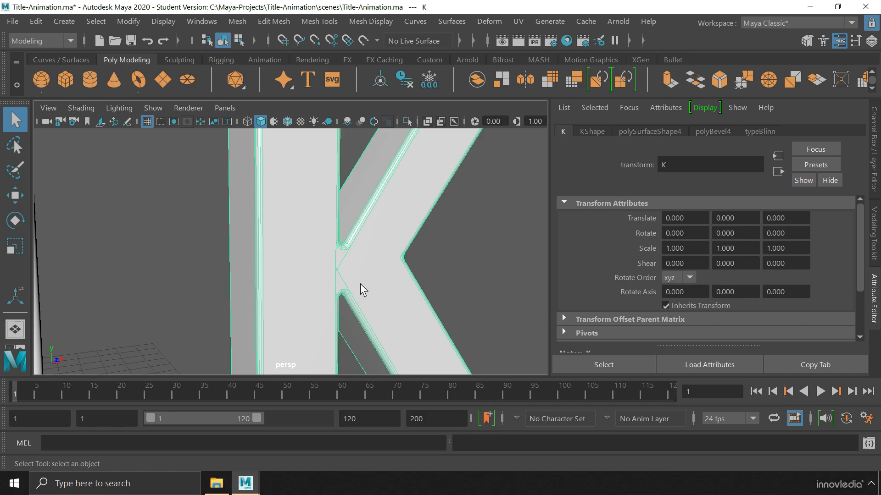
Select the H, frame its inner corners and switch it to edge selection
alt+right_drag(364, 283, 210, 286)
alt+middle_drag(210, 286, 491, 270)
click(207, 270)
alt+middle_drag(203, 272, 339, 271)
alt+right_drag(186, 270, 355, 272)
alt+middle_drag(356, 273, 300, 263)
right_drag(403, 256, 415, 78)
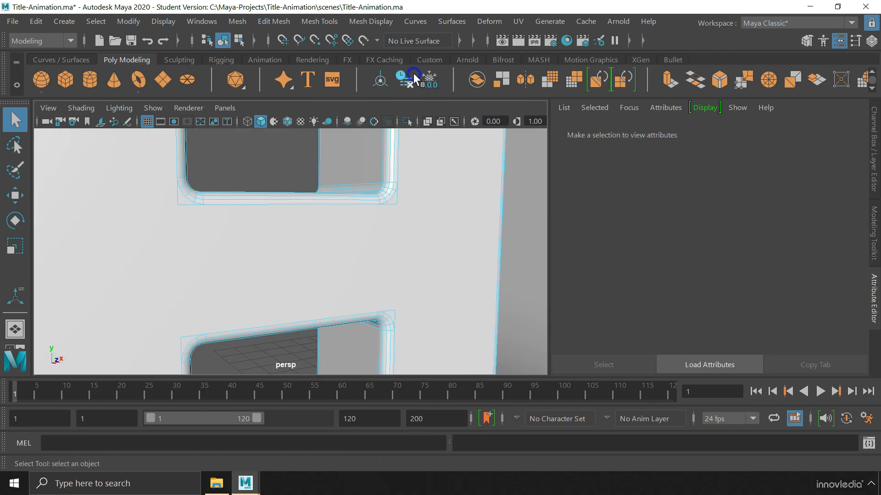
Delete the six inner-corner edges on the front of the H
click(178, 197)
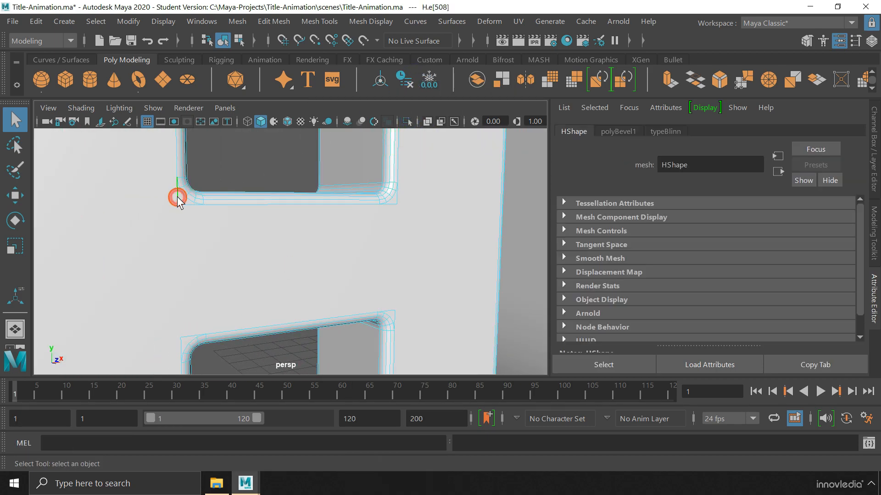
shift+click(186, 206)
shift+click(181, 343)
shift+click(379, 327)
shift+click(393, 316)
shift+click(403, 195)
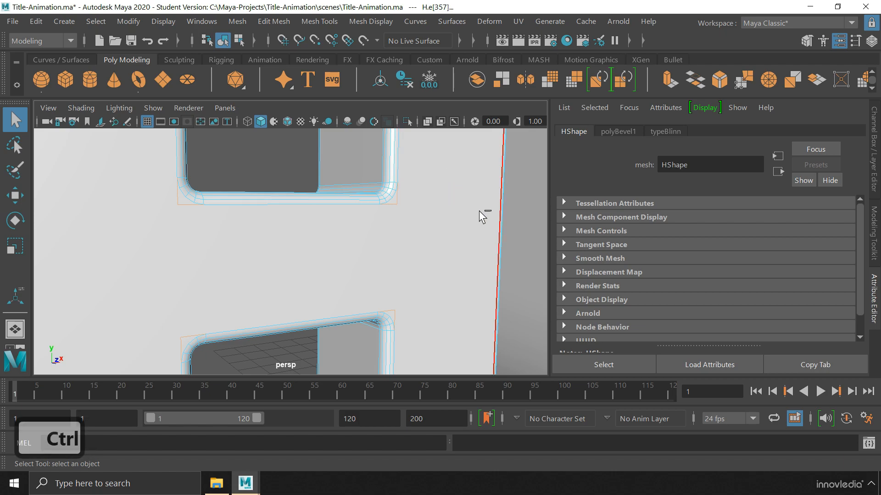
key(ctrl+Delete)
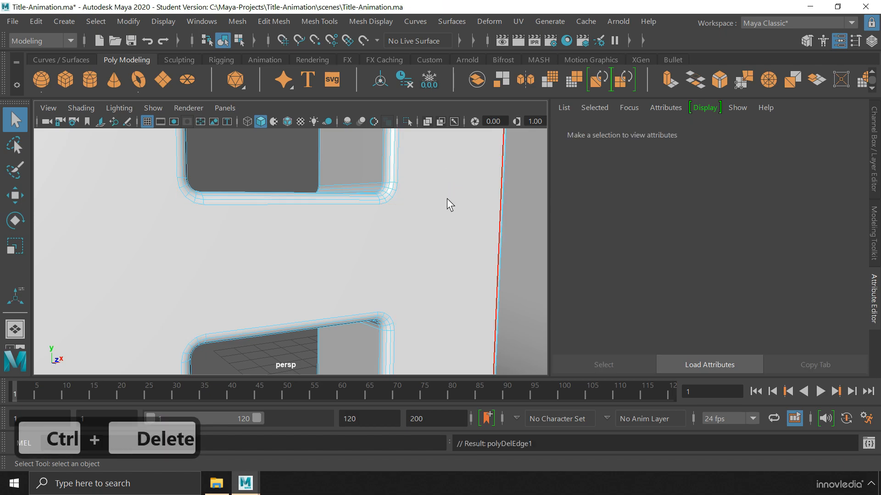
On the H's back, delete the corner edges of the upper hole and lower opening
alt+right_drag(392, 236, 287, 246)
alt+drag(287, 245, 406, 269)
alt+right_drag(312, 234, 394, 234)
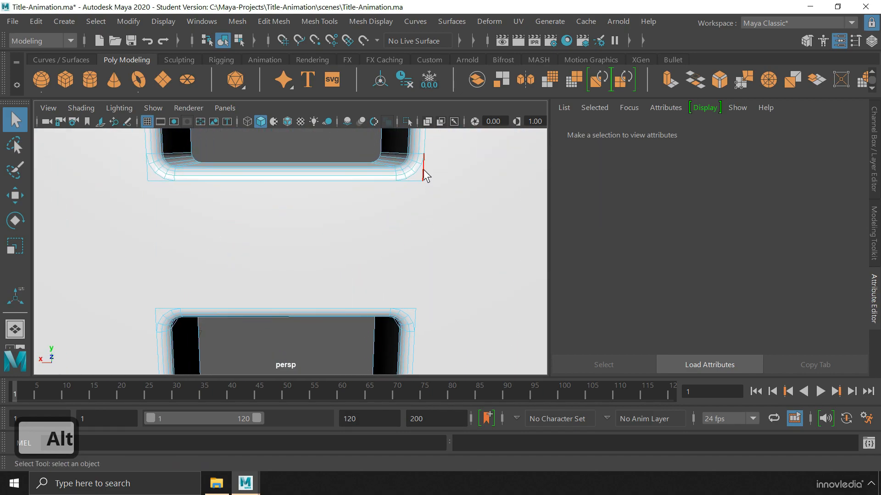
click(423, 172)
shift+click(416, 181)
shift+click(159, 180)
shift+click(148, 170)
shift+click(154, 316)
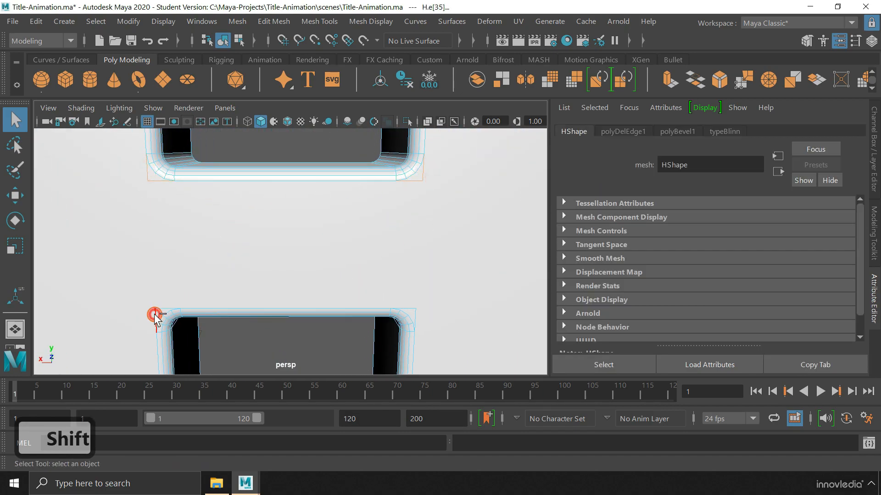
shift+click(416, 313)
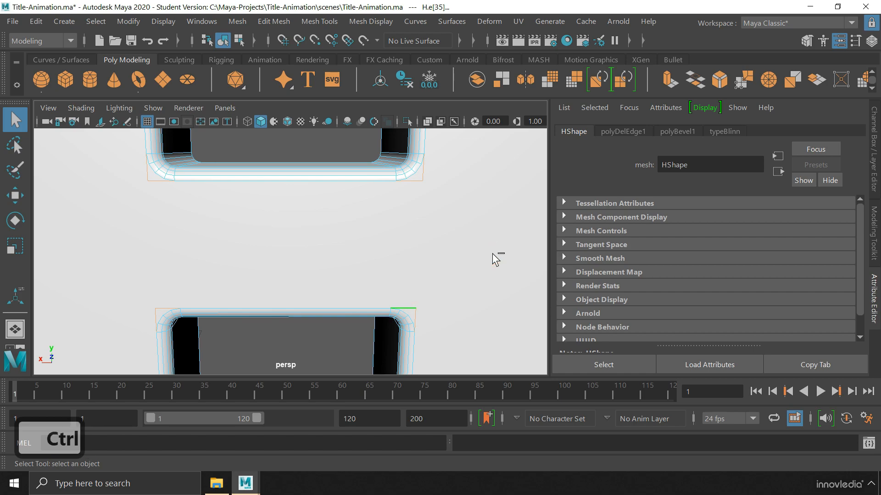
key(ctrl+Delete)
alt+right_drag(451, 233, 92, 245)
alt+middle_drag(314, 260, 343, 260)
alt+drag(439, 255, 262, 253)
alt+right_drag(352, 275, 247, 271)
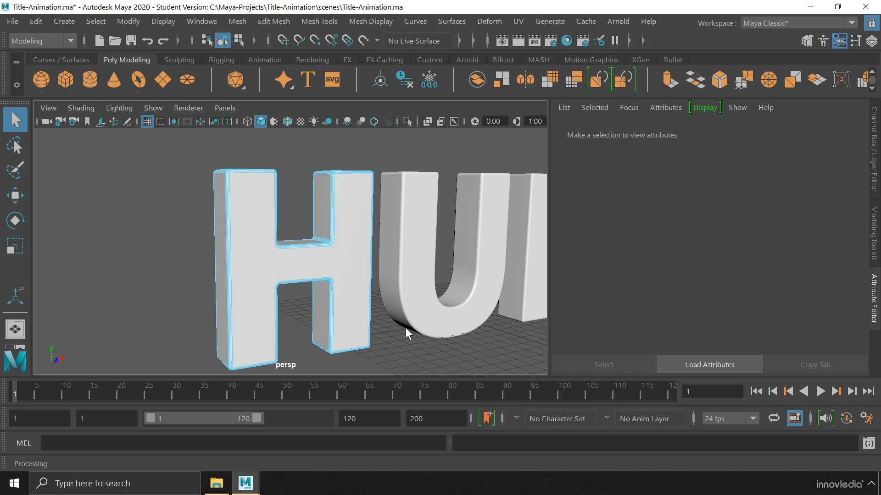
Pick the edge-cutting tool from Mesh Tools and zoom out to the whole HULK word
click(319, 21)
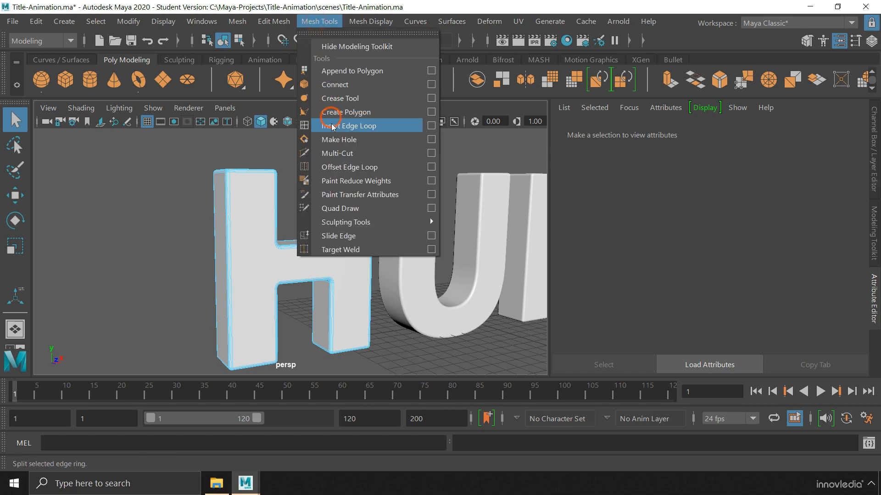
click(366, 154)
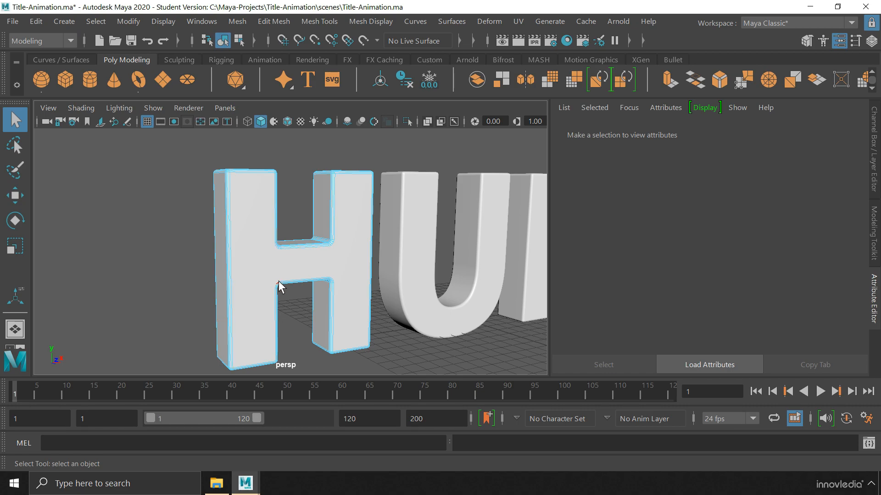
alt+right_drag(420, 263, 266, 260)
alt+middle_drag(266, 260, 150, 261)
Select the K, zoom onto its middle joint and switch to edge selection
click(377, 260)
alt+right_drag(346, 260, 472, 258)
alt+middle_drag(455, 258, 319, 260)
alt+right_drag(312, 260, 441, 256)
alt+middle_drag(422, 261, 298, 265)
alt+right_drag(281, 276, 526, 273)
alt+right_drag(362, 269, 437, 265)
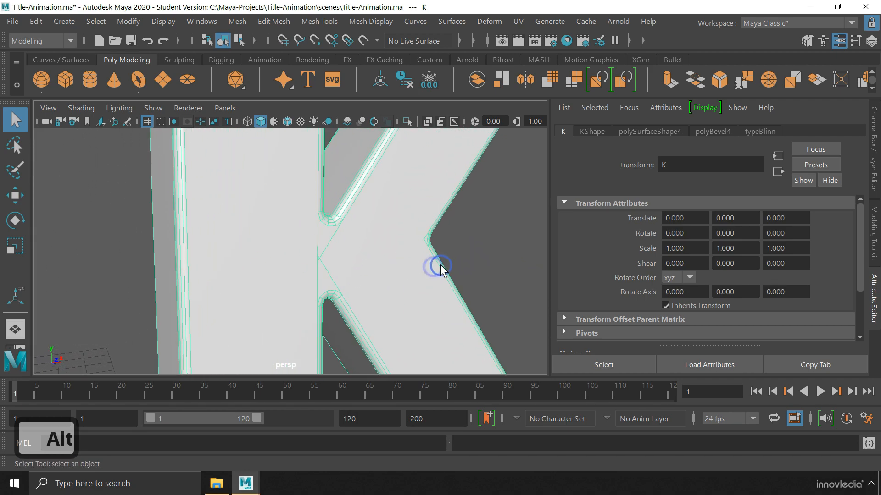
alt+middle_drag(403, 246, 398, 244)
right_drag(398, 252, 409, 73)
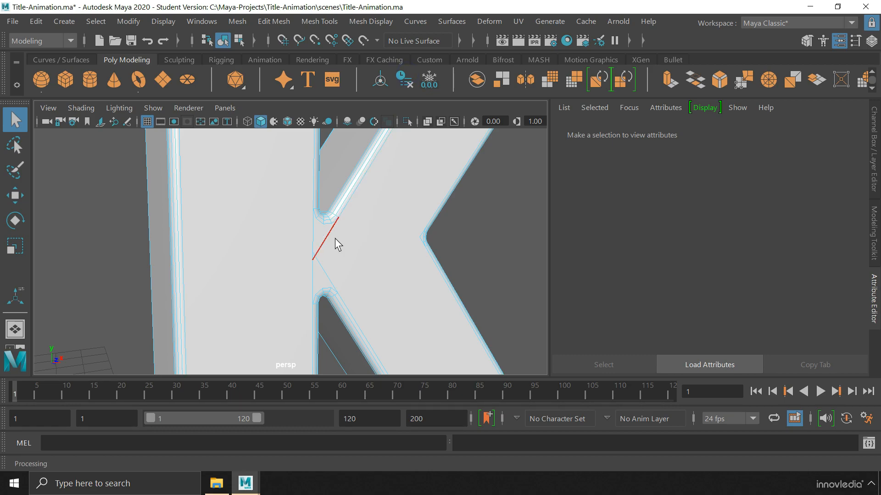
Delete the four extra edges at the K's middle joint
click(314, 233)
shift+click(313, 268)
shift+click(325, 269)
shift+click(393, 224)
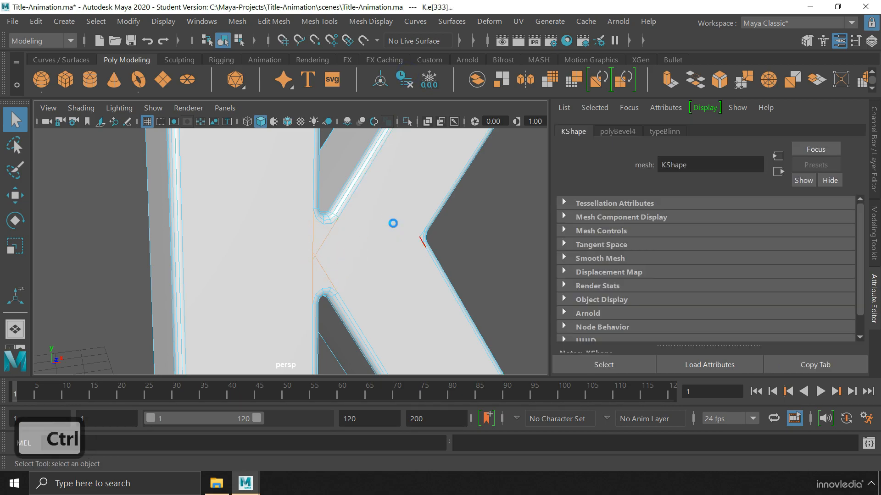
key(ctrl+Delete)
Delete the four remaining diagonal edges at the K's joint
alt+drag(398, 232, 243, 251)
alt+middle_drag(243, 251, 454, 236)
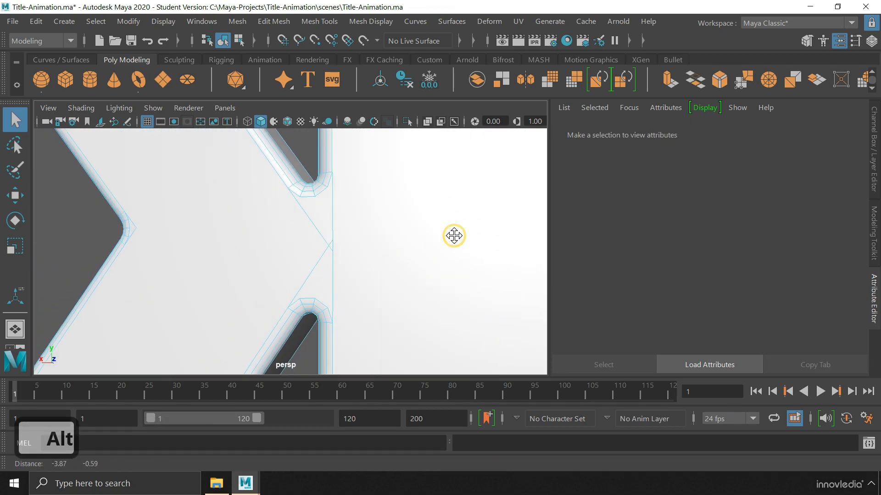
click(334, 208)
shift+click(312, 221)
shift+click(316, 255)
shift+click(333, 263)
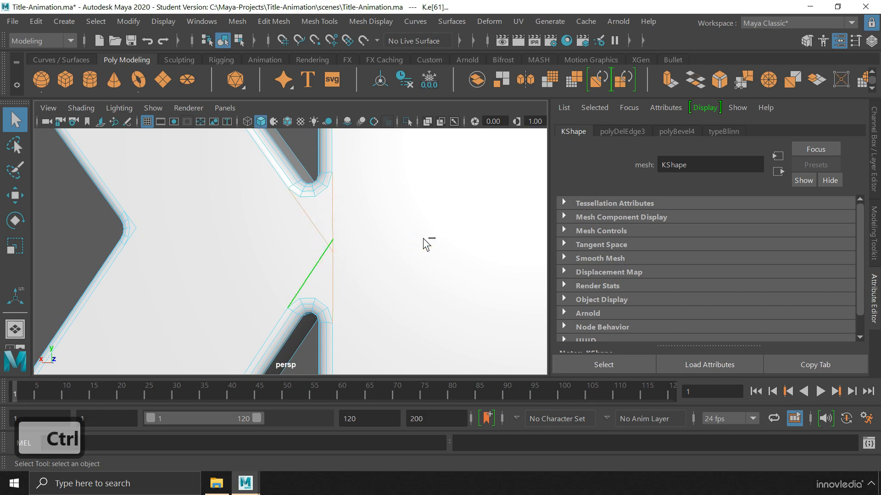
key(ctrl+Delete)
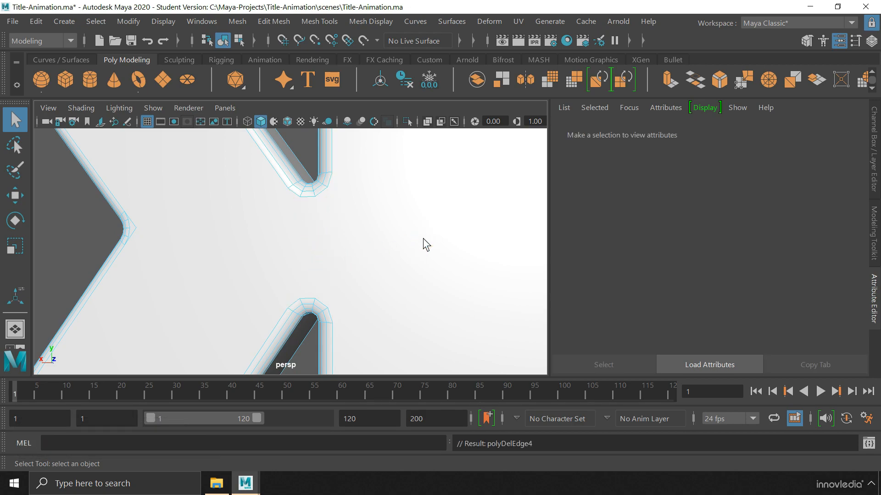
Zoom out to a front view of the whole HULK word and bring up the K's selection-mode menu
scroll(423, 238, down, 10)
alt+drag(410, 283, 265, 277)
alt+middle_drag(266, 278, 296, 291)
scroll(336, 302, down, 3)
alt+drag(296, 292, 391, 297)
scroll(392, 296, up, 5)
right_drag(445, 230, 513, 86)
Select the H, U, L and K letters and centre their pivots
click(423, 167)
key(w)
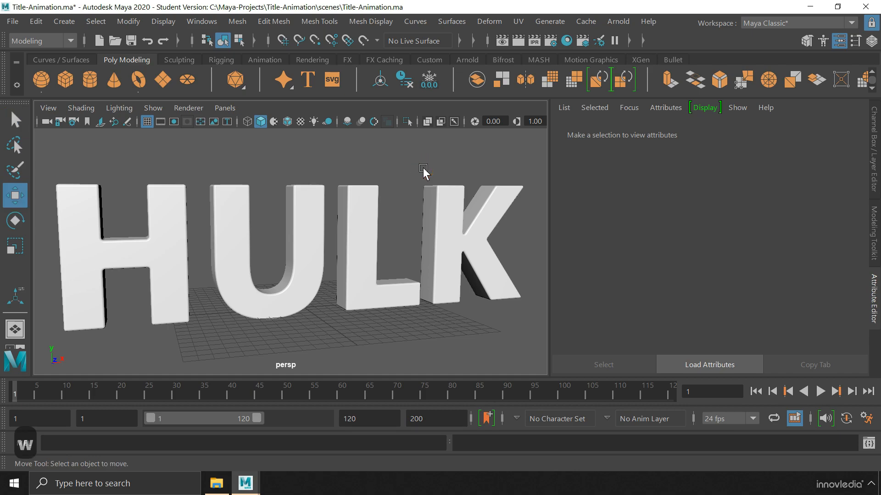
click(183, 217)
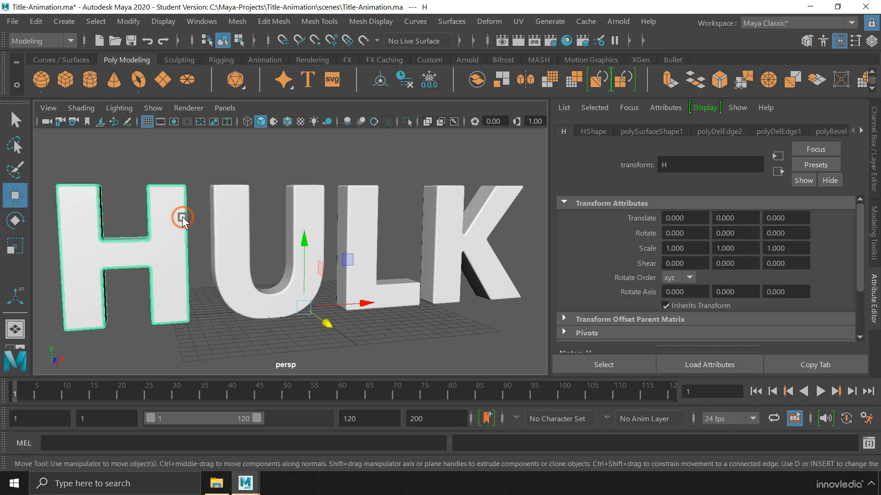
click(217, 216)
click(351, 215)
click(435, 210)
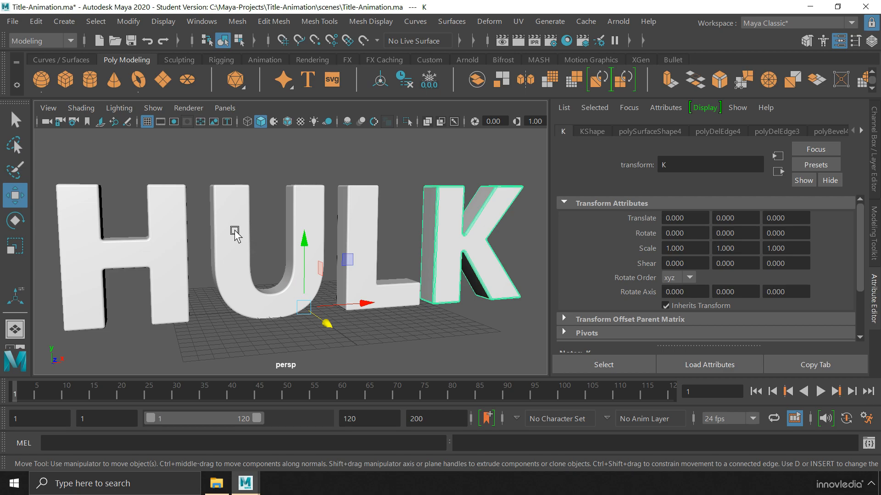
drag(147, 167, 452, 250)
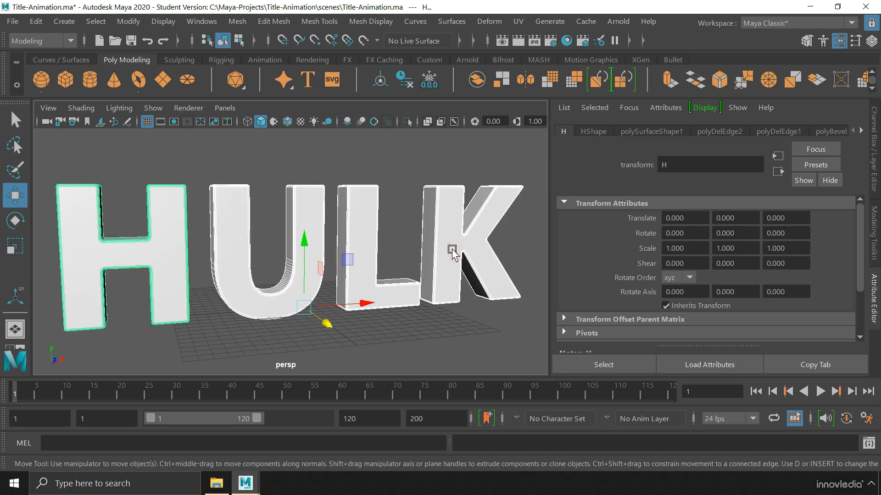
click(128, 21)
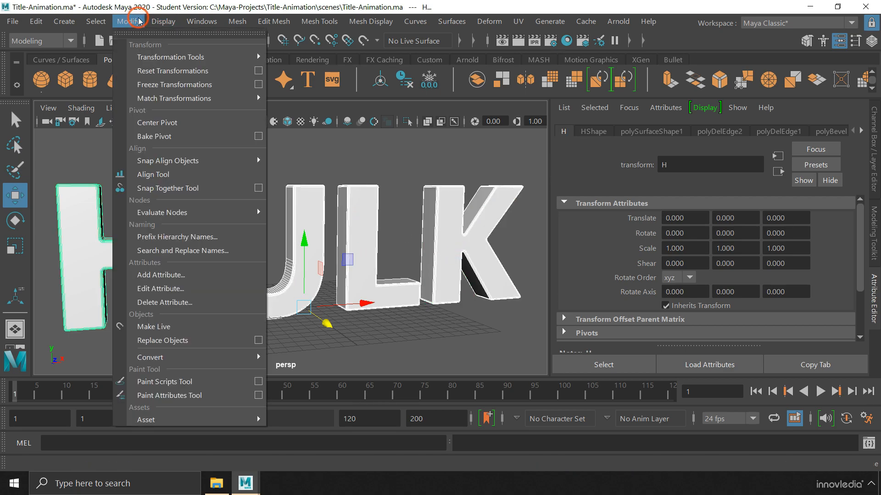
click(185, 123)
click(277, 218)
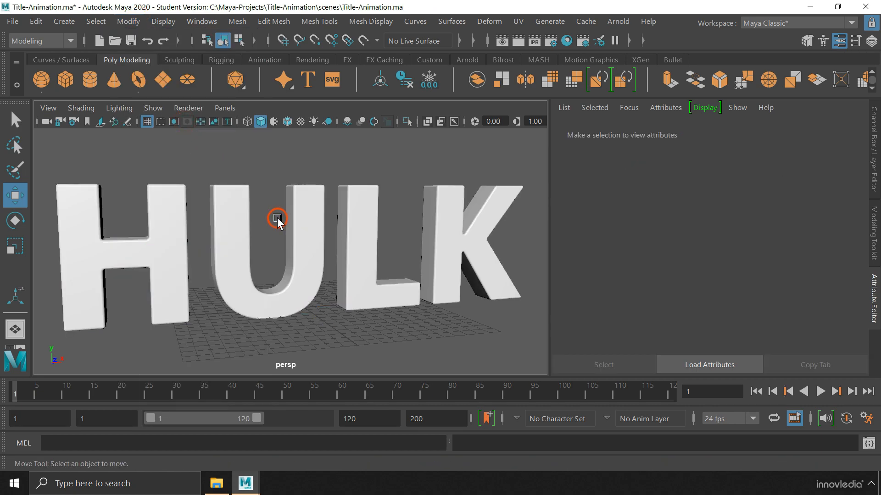
Open the Outliner and centre the Movie_Title group's pivot
click(201, 21)
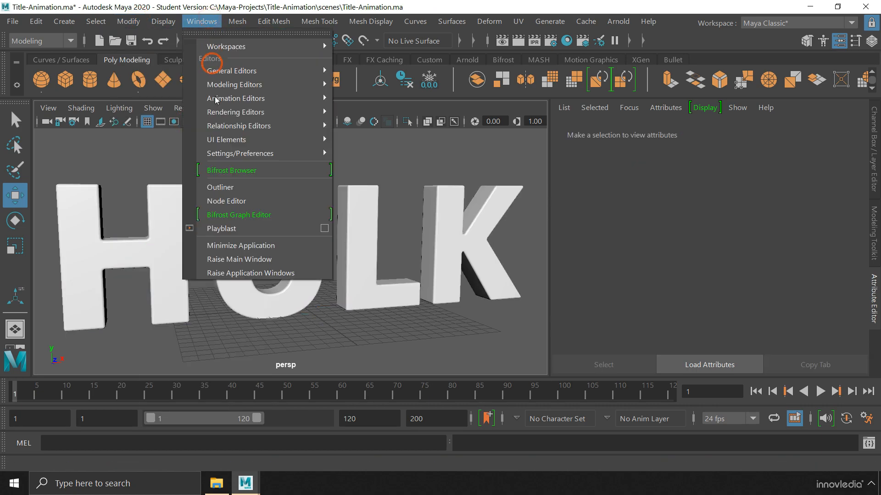
click(219, 185)
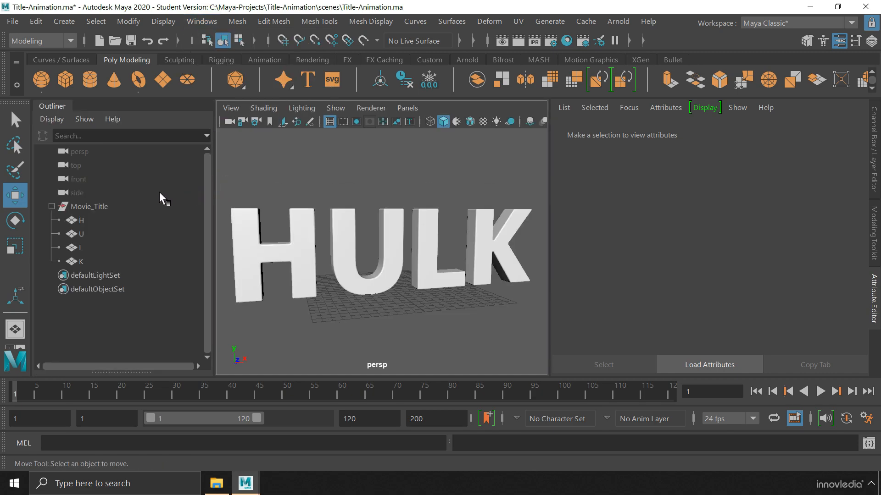
click(116, 208)
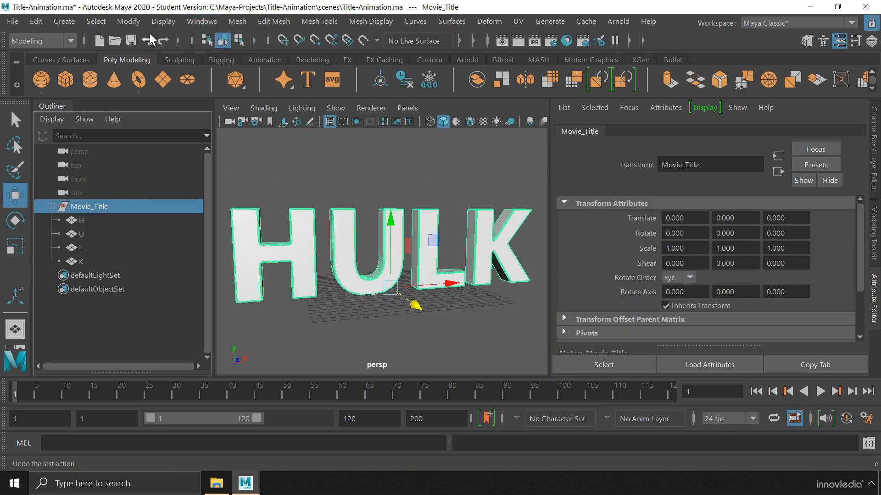
click(129, 21)
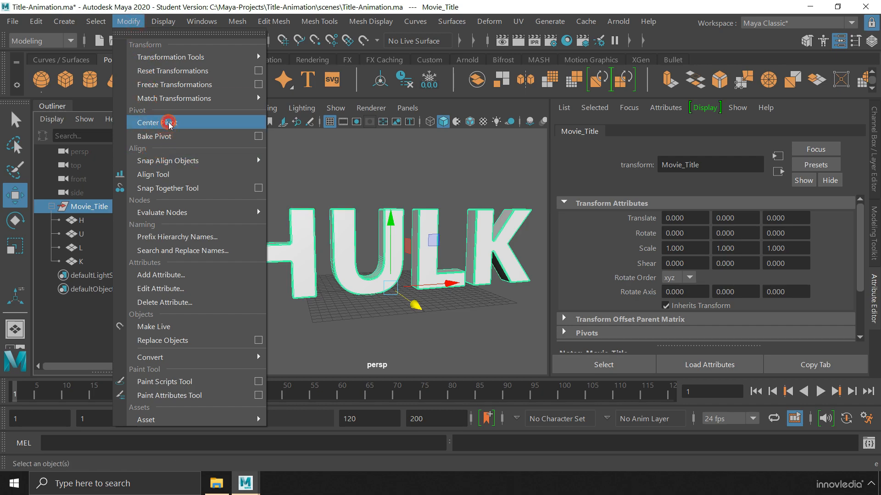
click(169, 123)
click(337, 160)
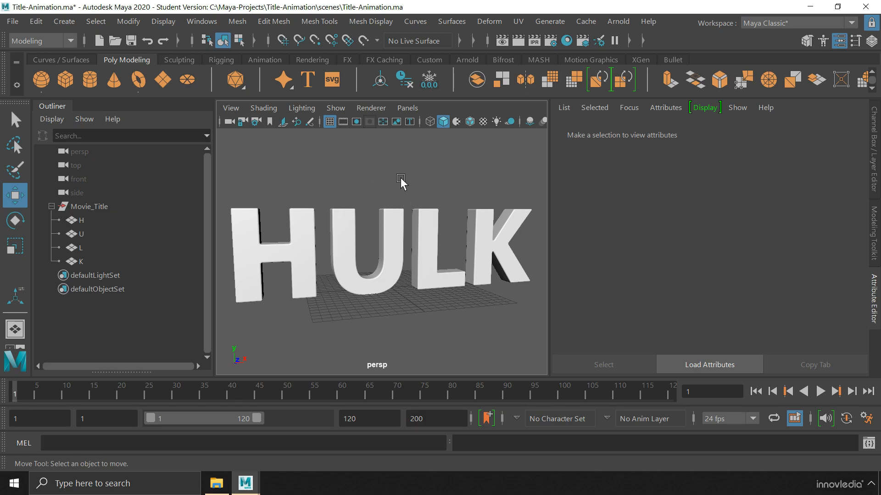
Create a new camera and name it Render_CAM
click(70, 22)
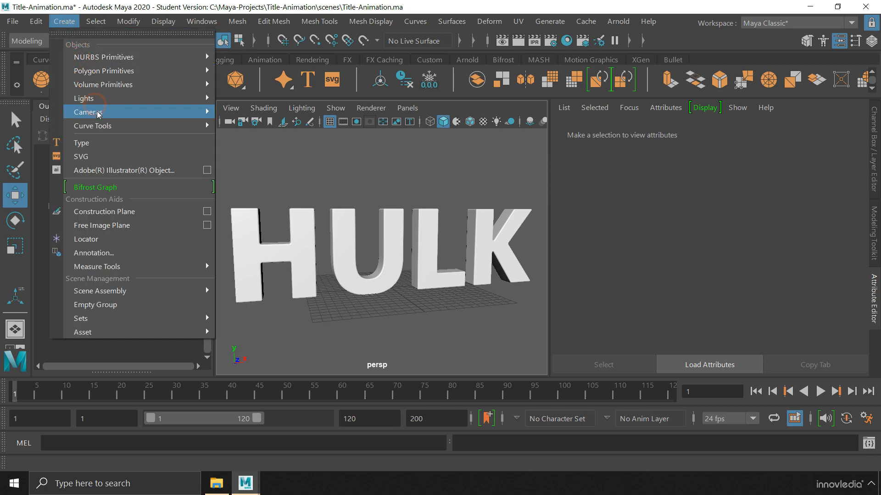
mouse_move(99, 118)
click(258, 115)
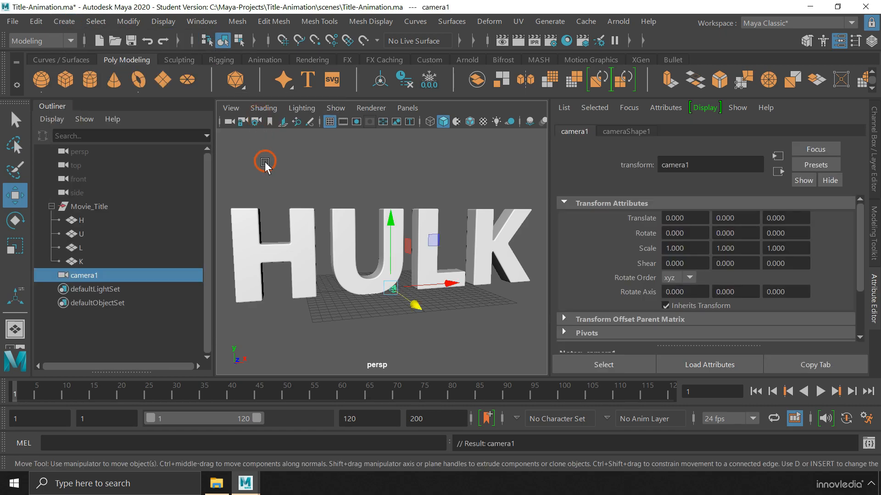
double_click(160, 275)
text(Render_C)
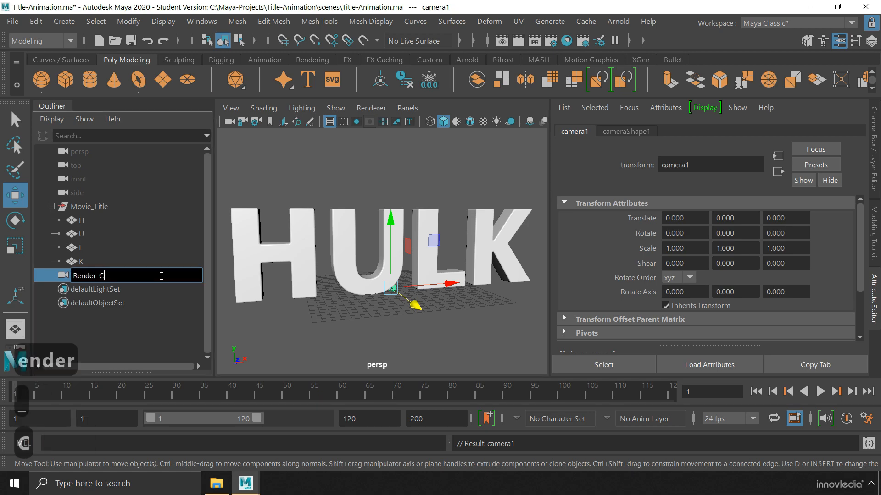
text(AM)
key(Return)
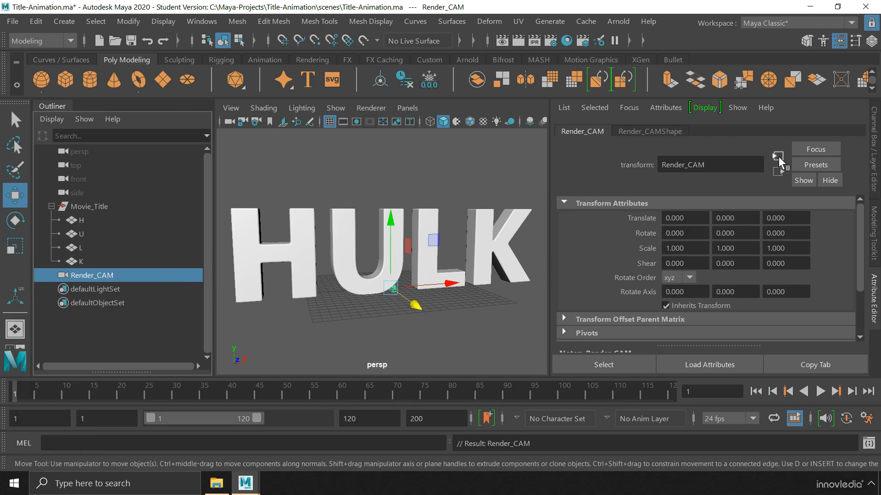
Position Render_CAM at Translate Y 5.7, Translate Z 55 and Rotate X 0.1
click(874, 145)
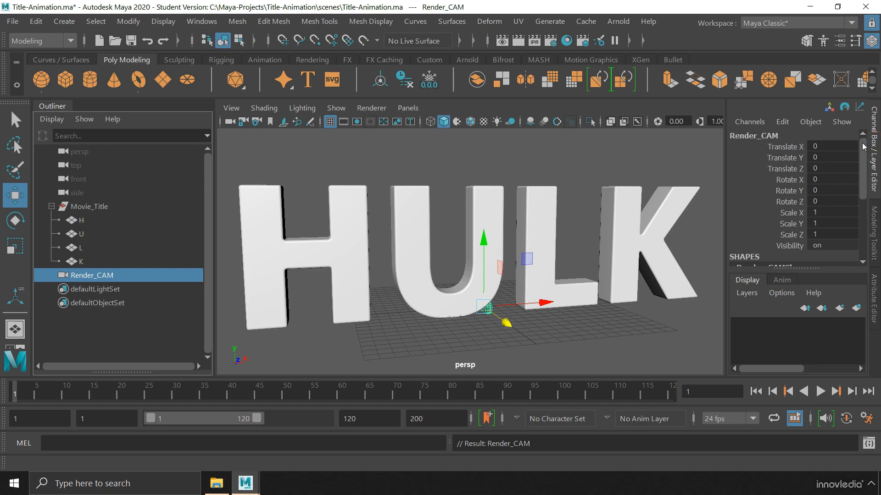
click(842, 157)
text(5.7)
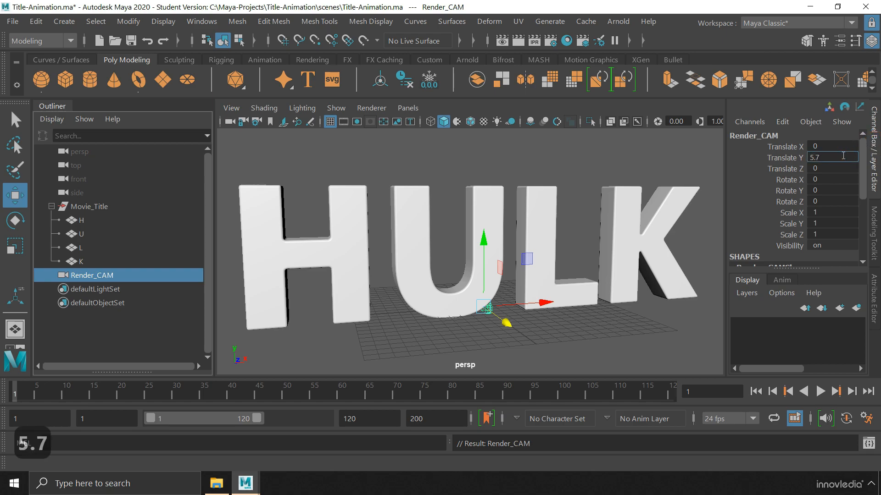
key(Return)
click(837, 169)
text(55)
click(836, 179)
text(0.1)
key(Return)
Lock the camera's translate, rotate and scale channels, then dolly the view out to show it
drag(800, 147, 797, 238)
right_click(798, 239)
mouse_move(760, 246)
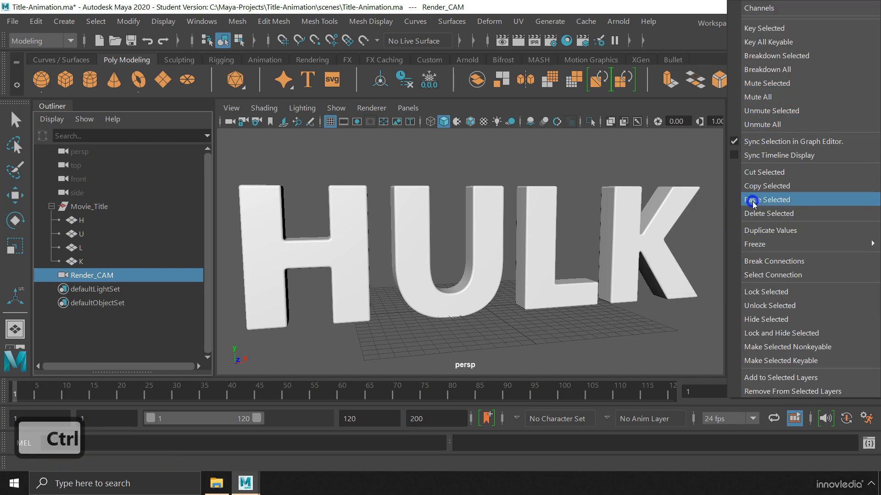
click(825, 293)
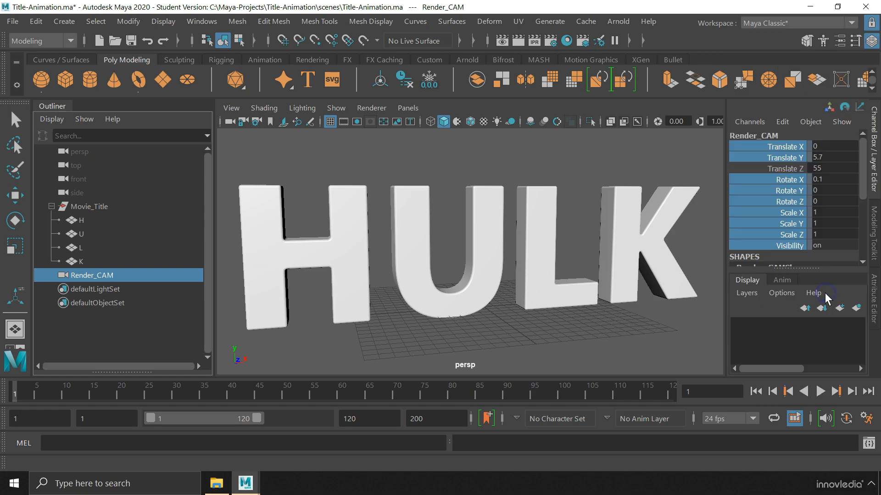
click(778, 170)
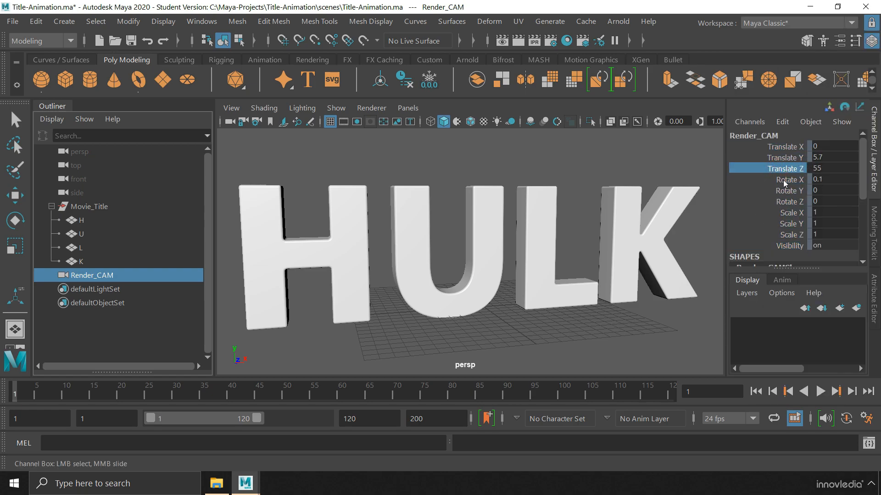
alt+right_drag(599, 259, 474, 253)
alt+middle_drag(473, 253, 472, 254)
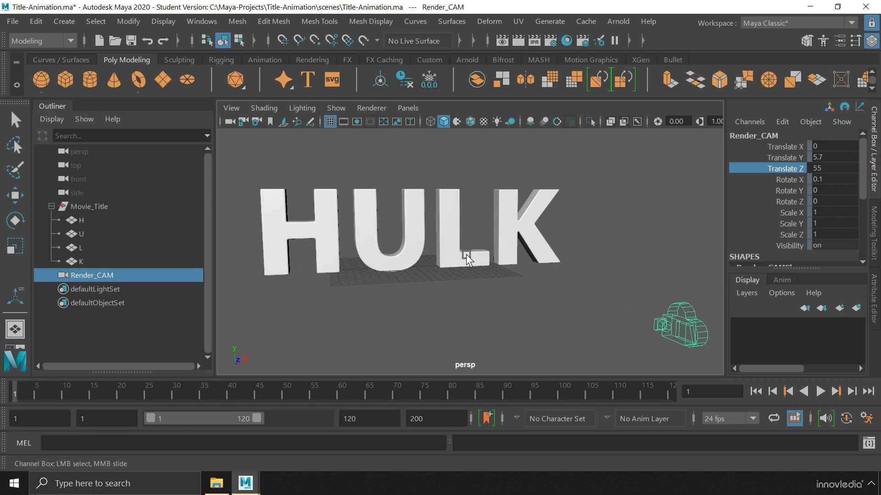
Hide the grid, look through Render_CAM and turn on the 960 x 540 resolution gate
click(326, 121)
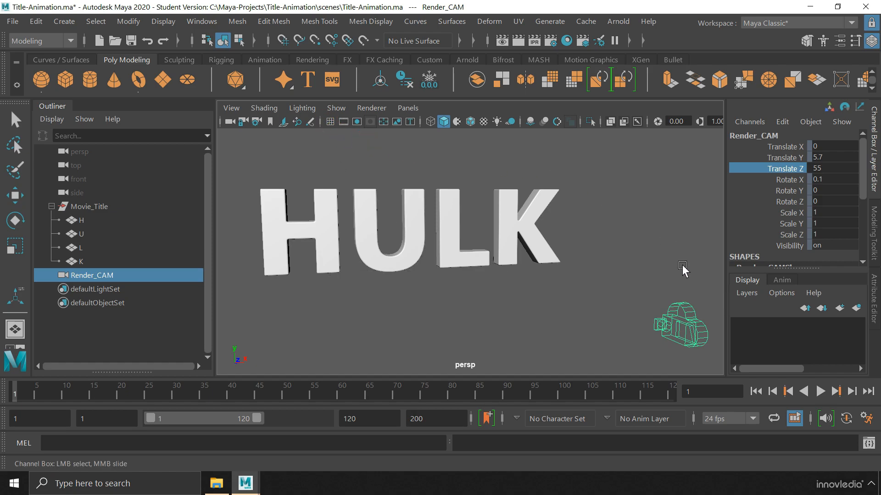
click(408, 108)
mouse_move(418, 124)
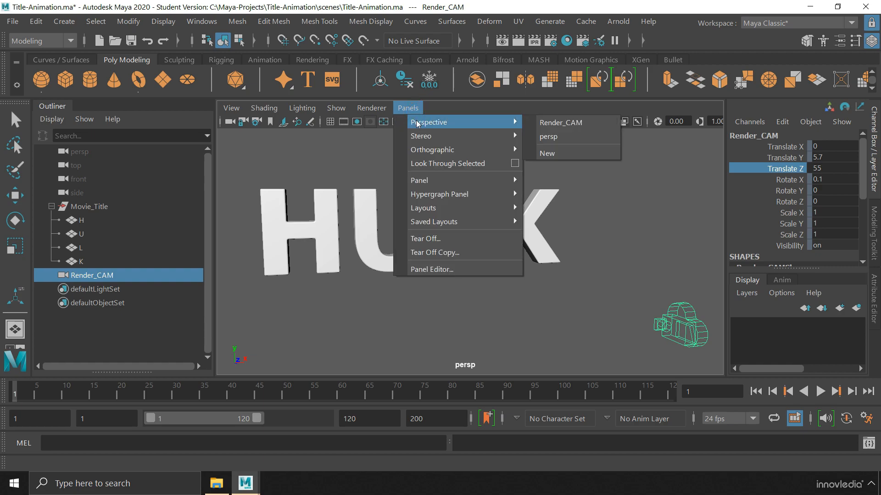
click(561, 122)
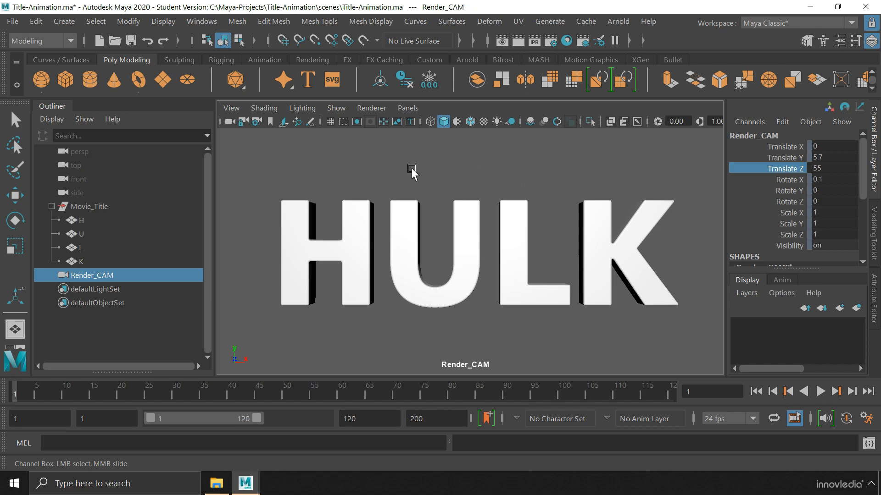
click(357, 122)
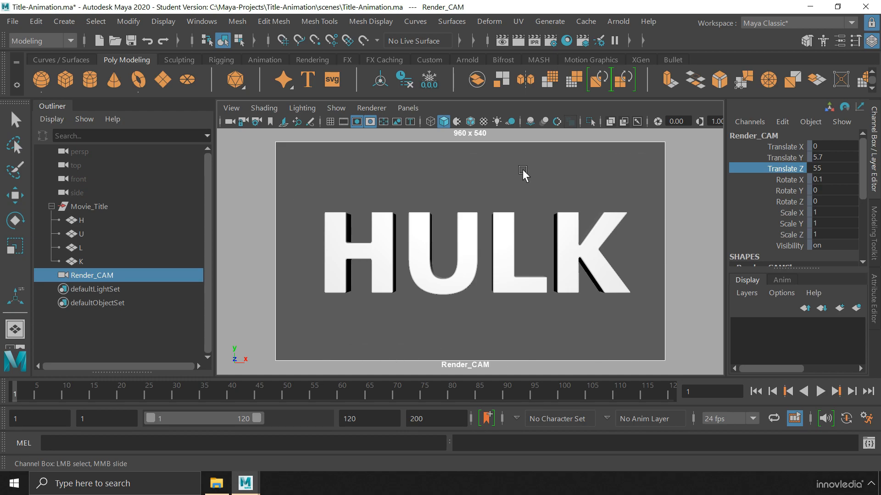
Move the Movie_Title group to Translate X -0.7 and close the Outliner
click(170, 207)
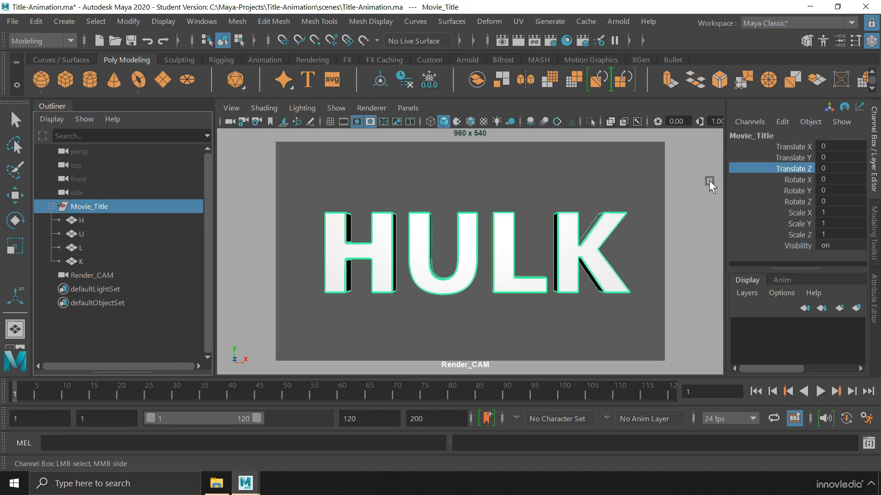
click(834, 146)
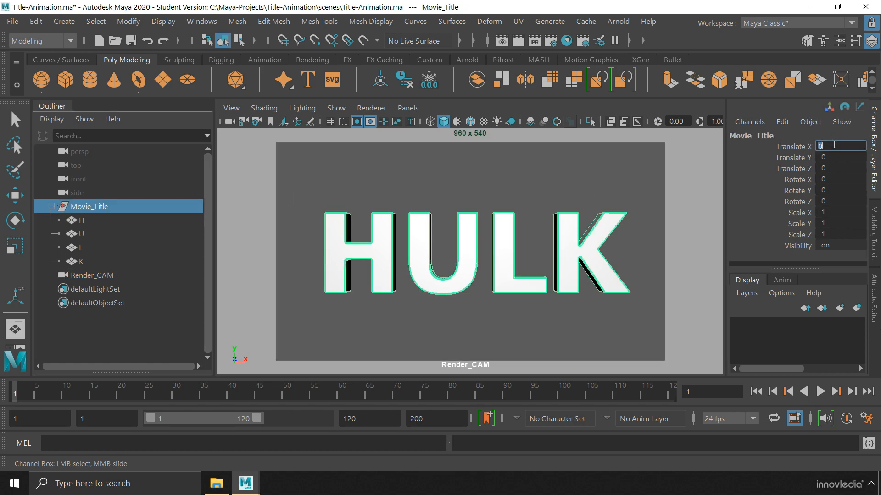
text(-0.7)
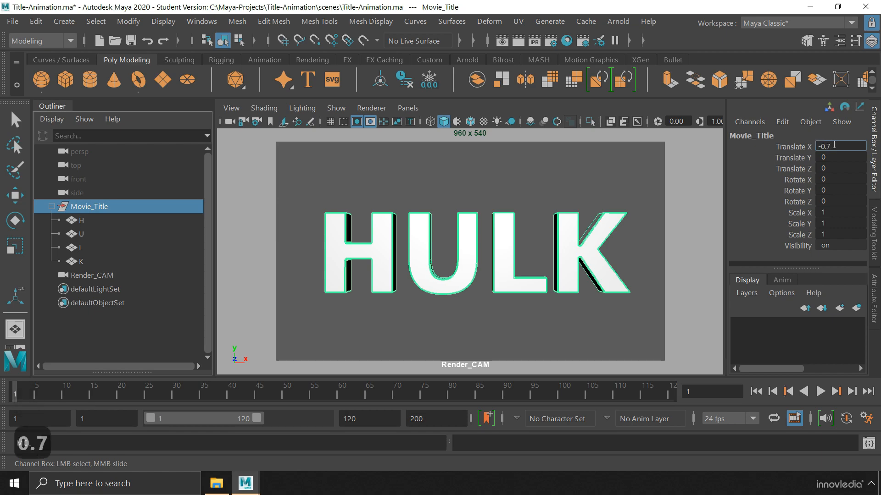
key(Return)
click(639, 268)
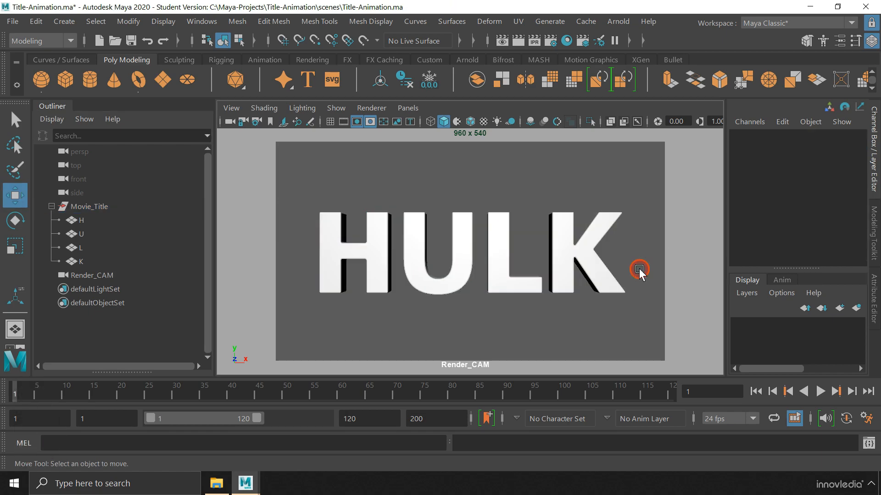
right_click(57, 106)
click(80, 163)
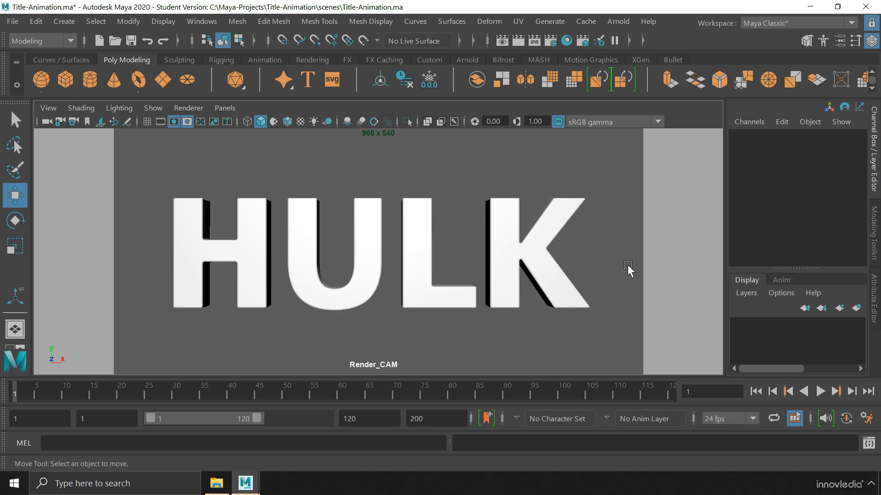
Choose 60 fps playback and set the animation range from frame 1 to 240
click(743, 423)
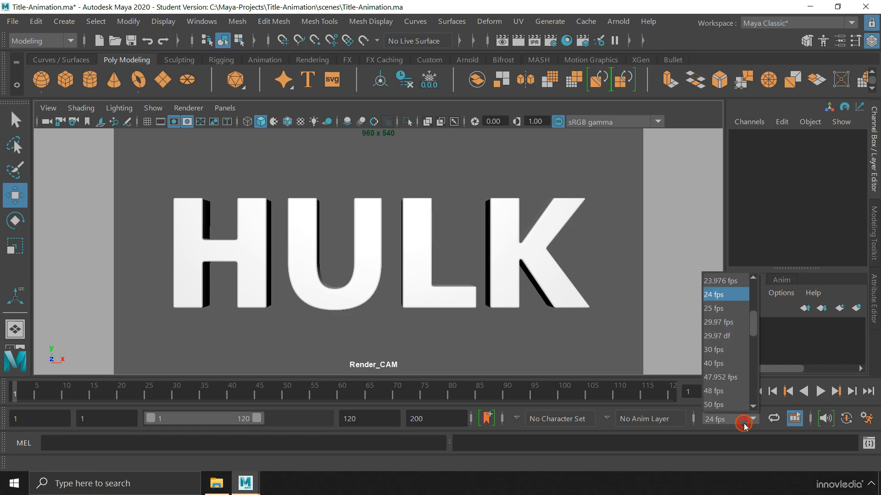
scroll(727, 392, down, 1)
click(727, 390)
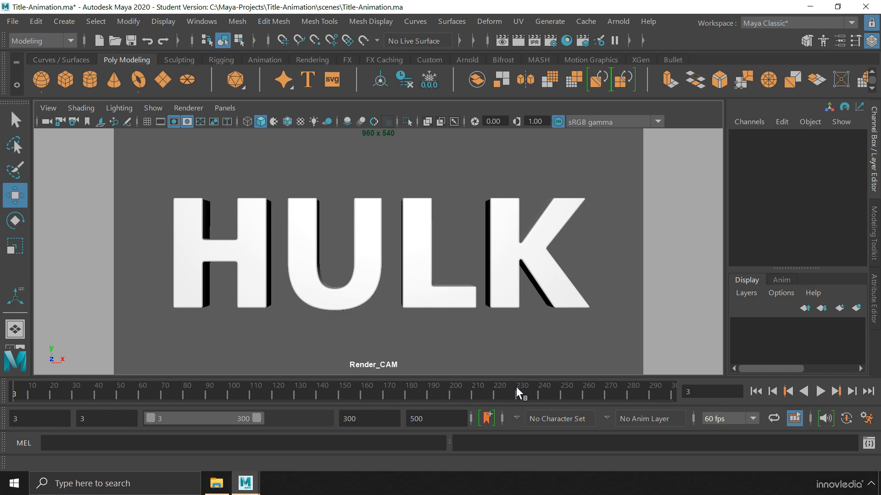
click(65, 415)
text(1)
key(Return)
click(422, 419)
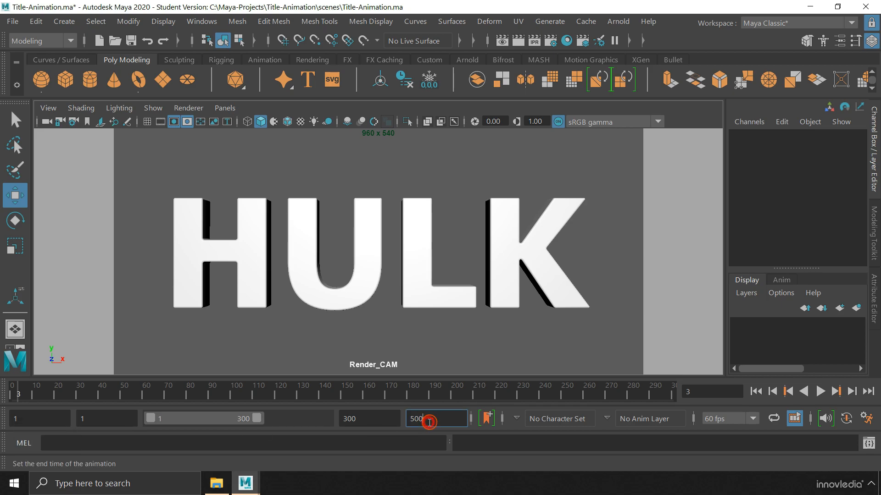
text(240)
key(Return)
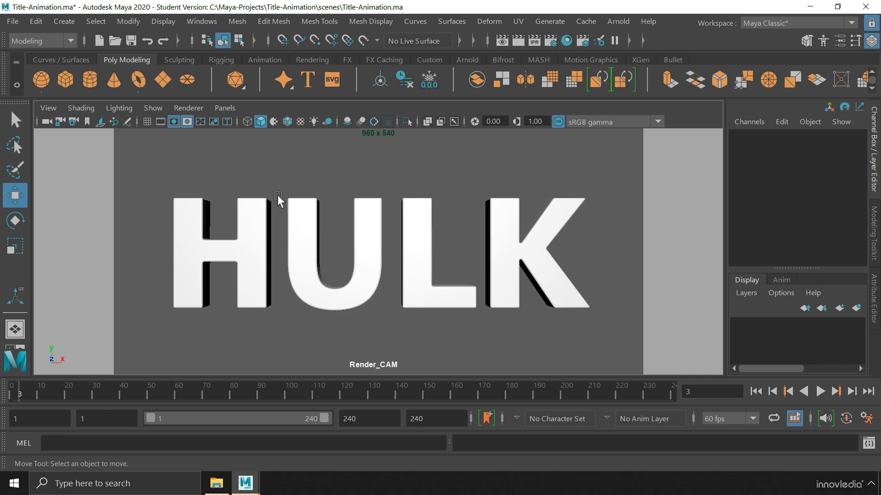
Look through Render_CAM and key its Translate Z at -2 on frame 1
click(48, 108)
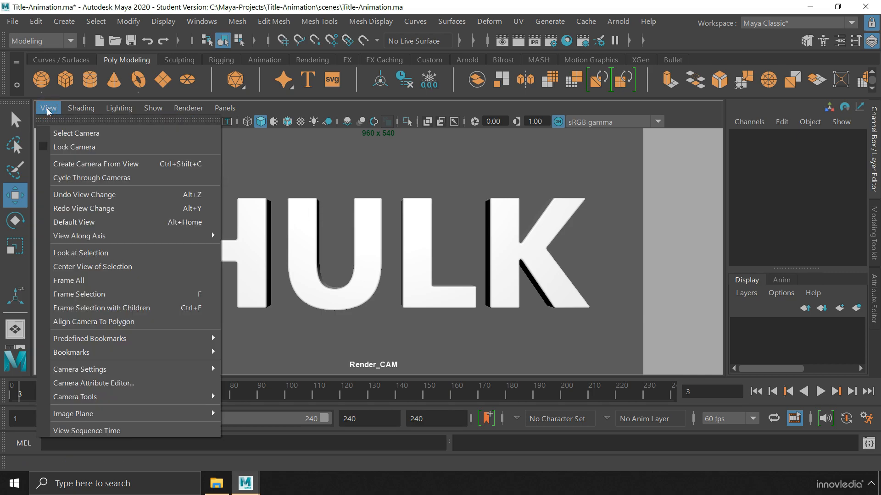
click(109, 132)
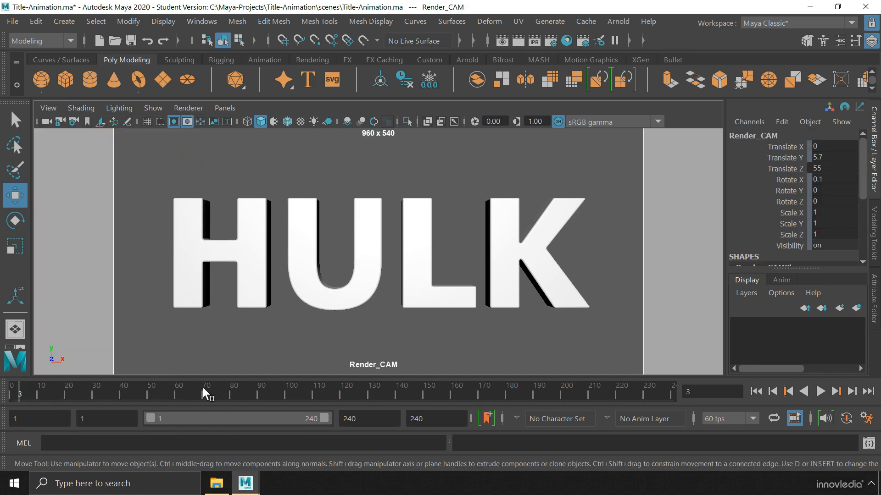
click(780, 169)
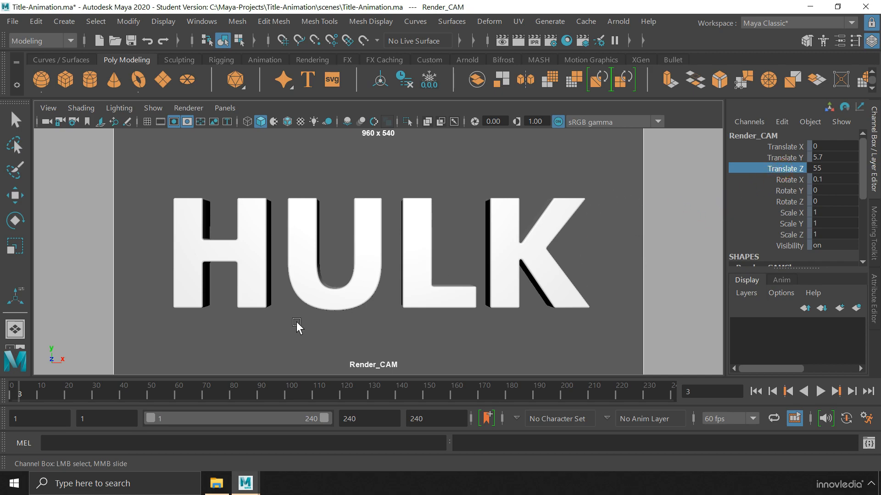
drag(20, 390, 14, 389)
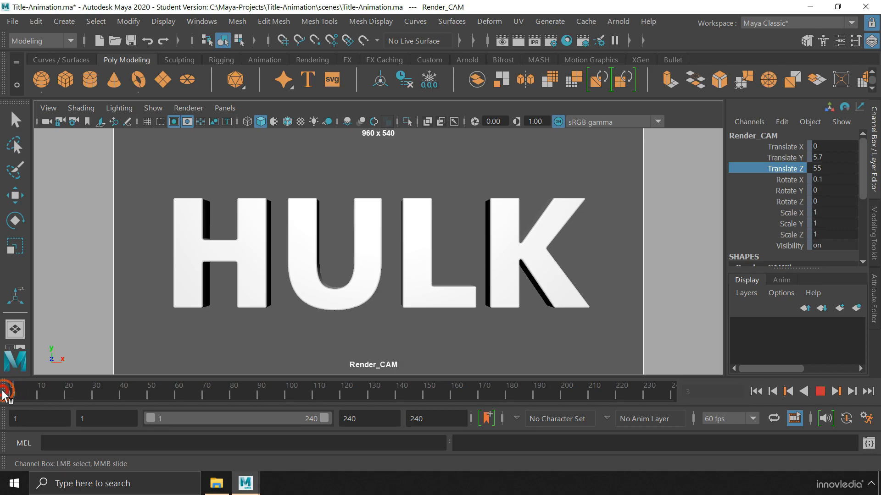
click(816, 169)
text(-2)
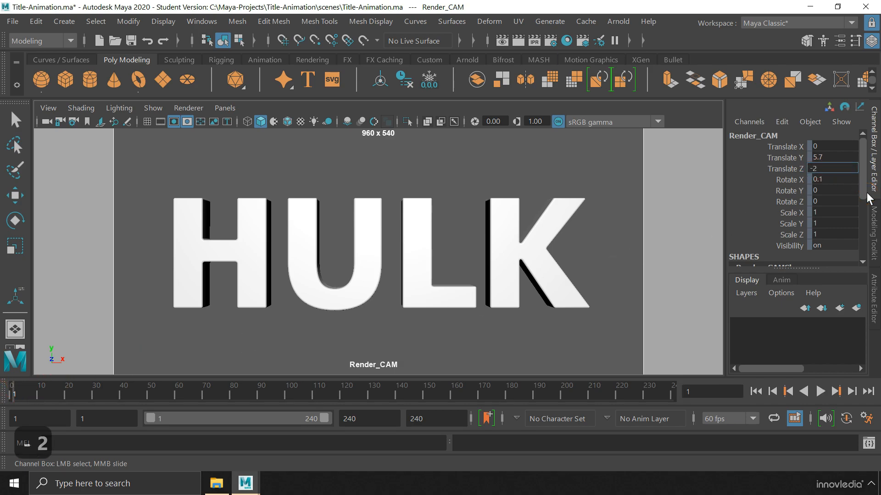
key(Return)
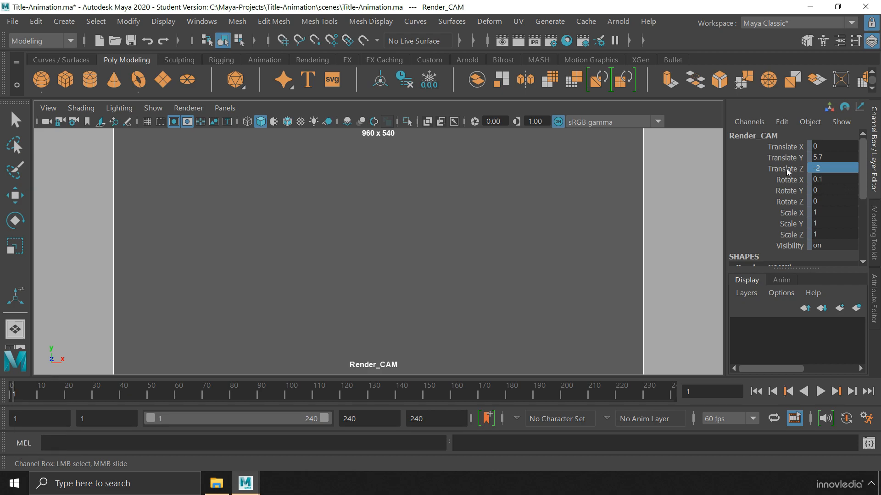
right_click(786, 169)
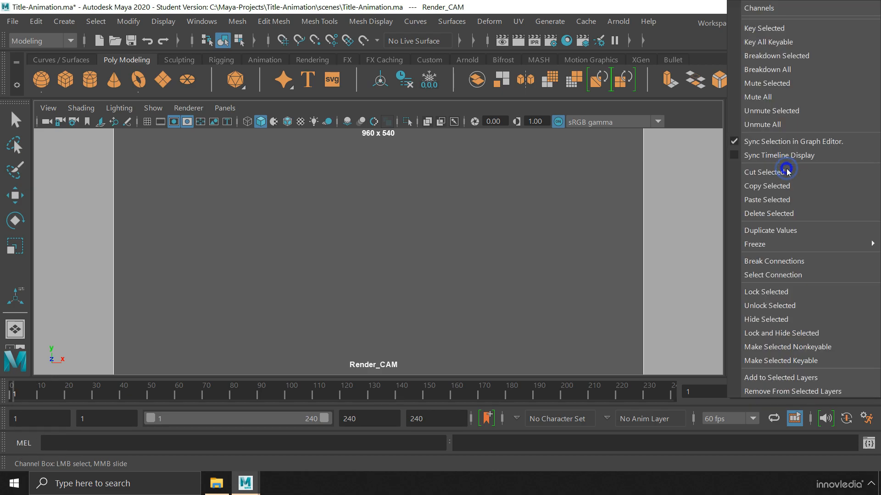
click(780, 30)
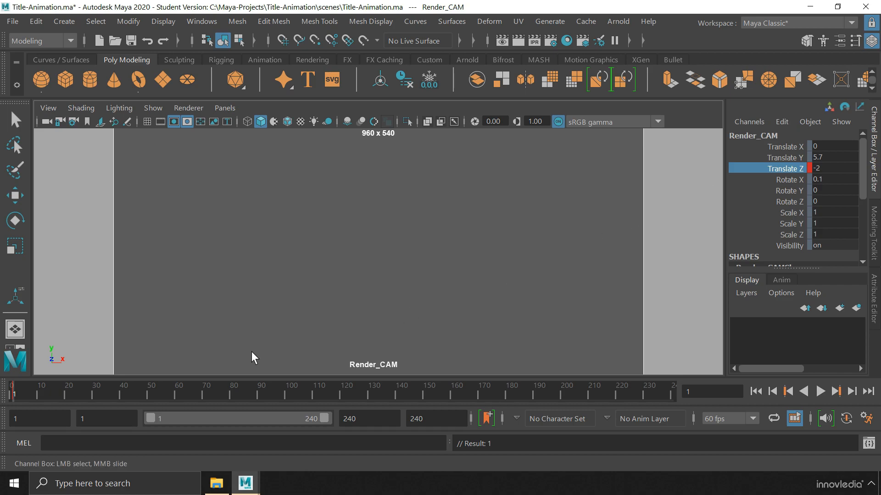
Key Render_CAM's Translate Z at 60 on frame 90
click(260, 395)
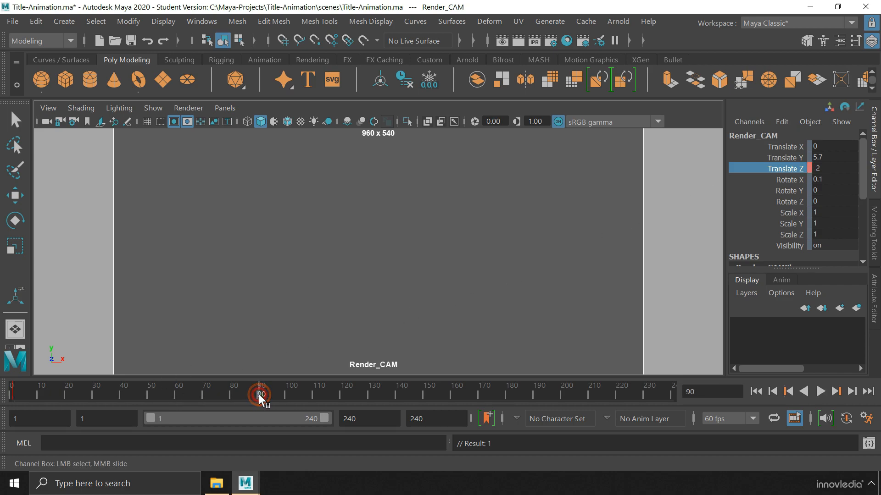
click(839, 171)
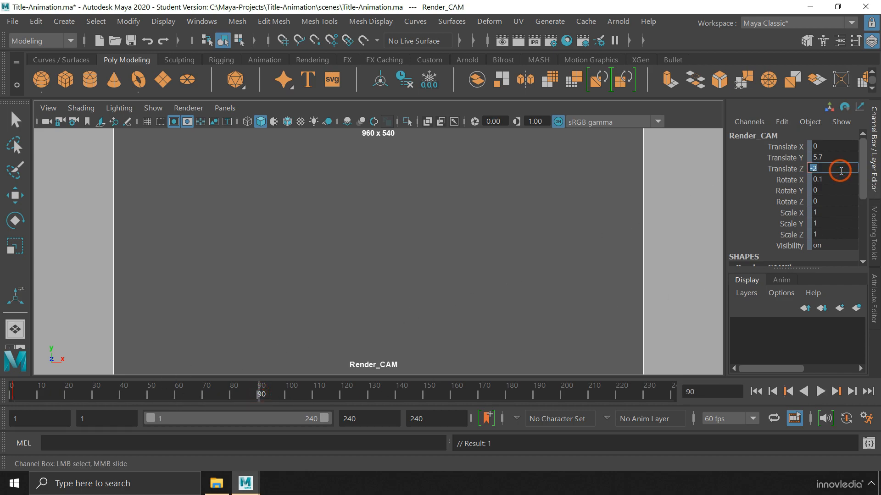
text(60)
key(Return)
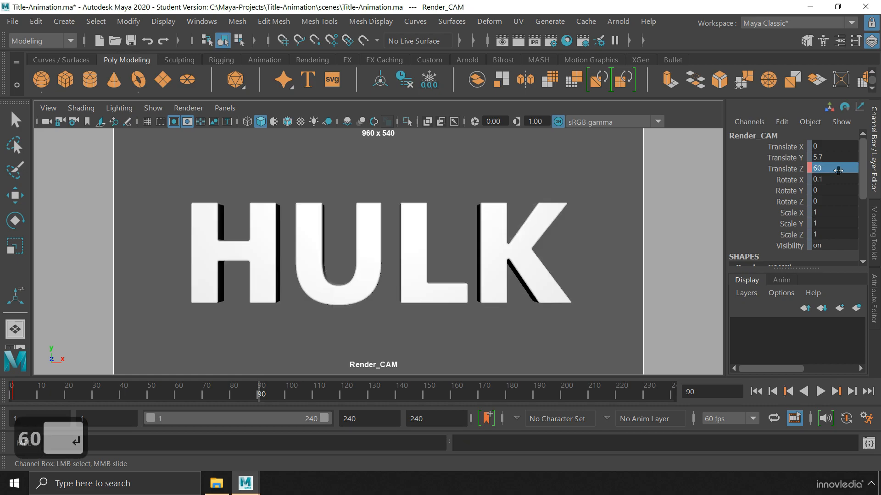
click(785, 169)
right_click(785, 172)
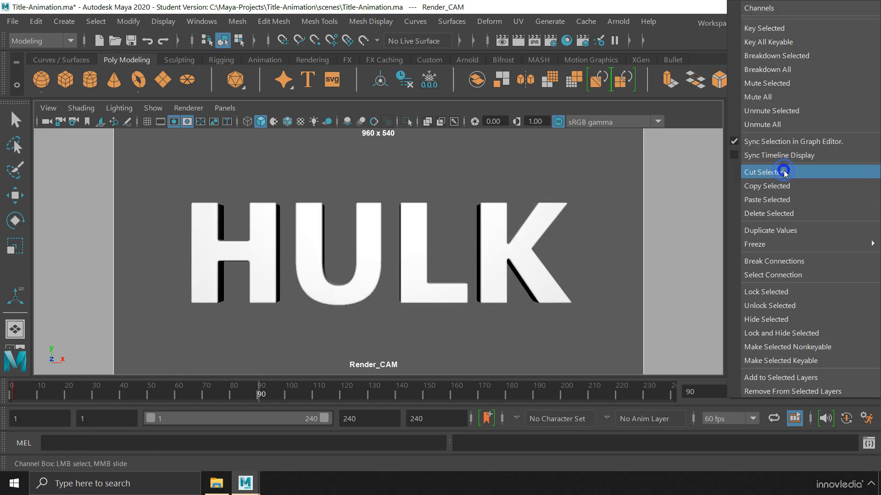
click(789, 29)
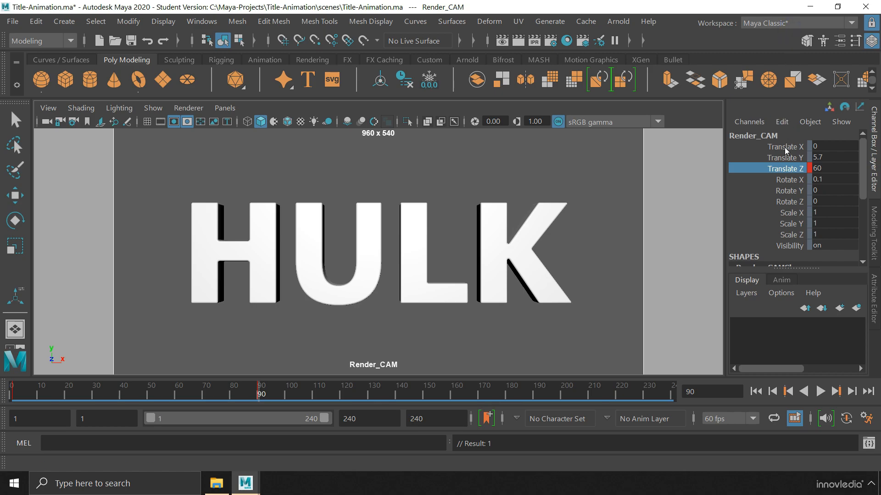
Key Translate Z at 80 on frame 240 and scrub the timeline to preview the dolly
drag(662, 389, 684, 389)
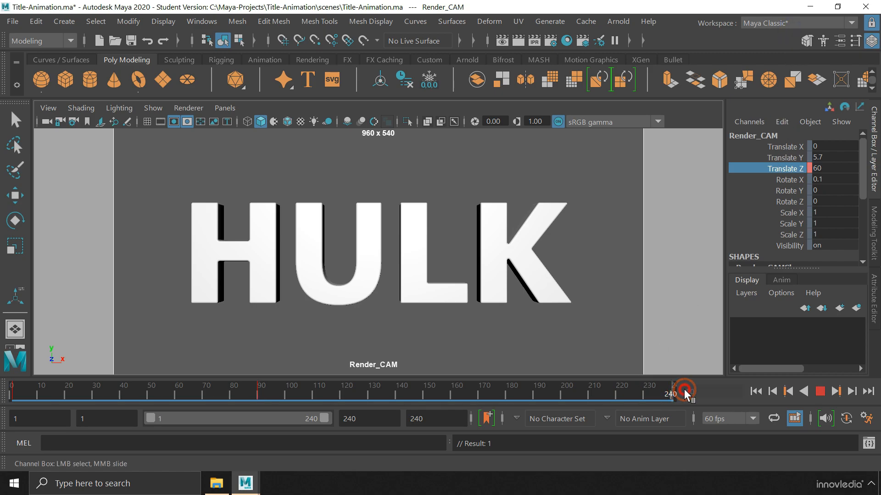
double_click(838, 169)
text(80)
key(Return)
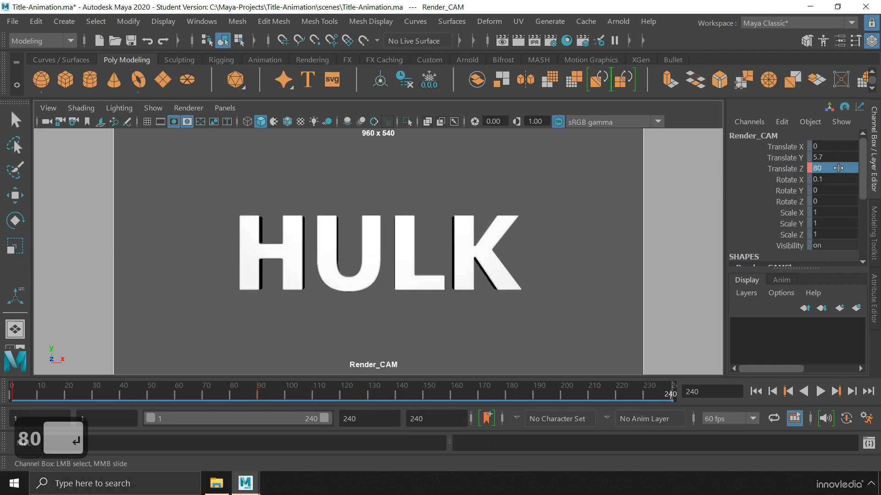
right_click(789, 169)
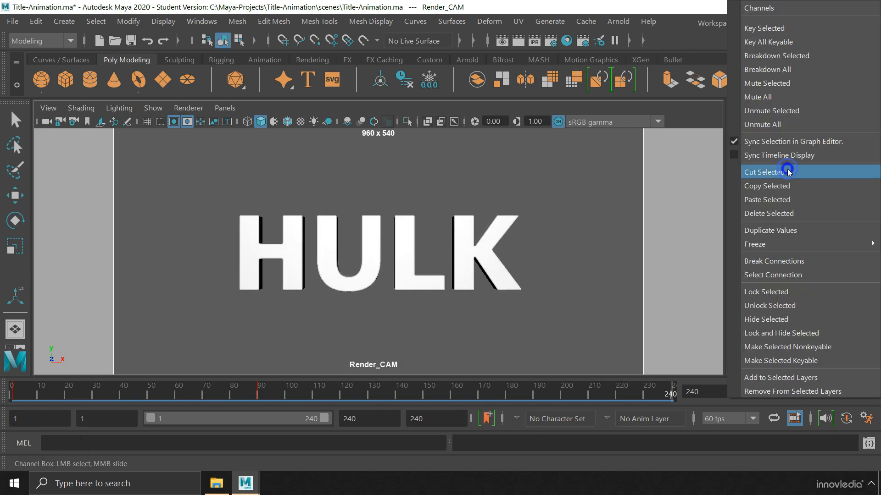
click(789, 29)
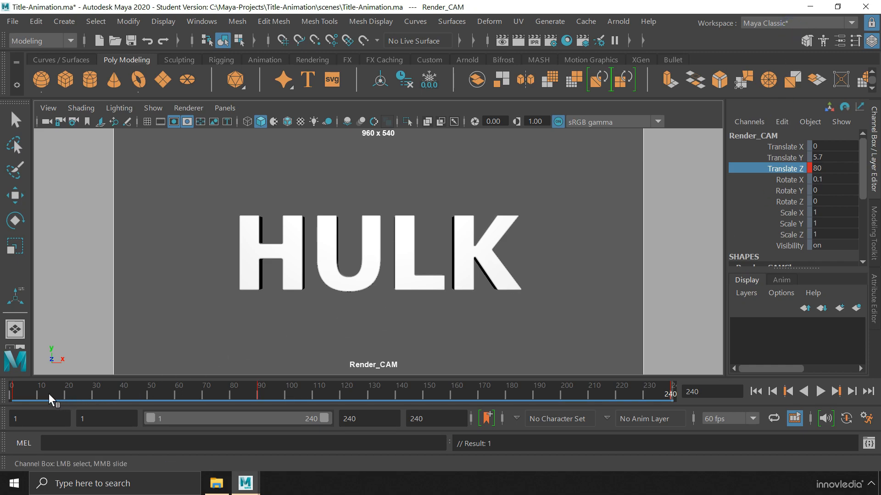
drag(12, 391, 684, 375)
key(ctrl)
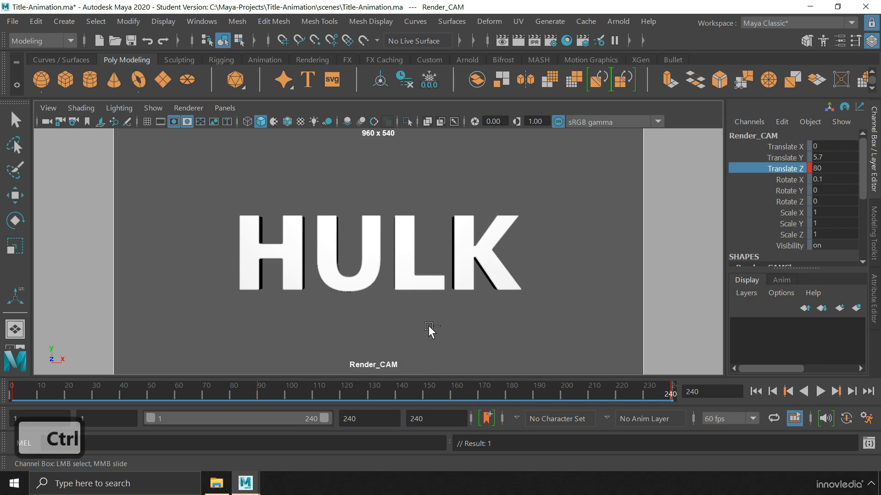
Switch to the four-view layout and zoom the top and side views out to show the camera
key(ctrl+space)
key(space)
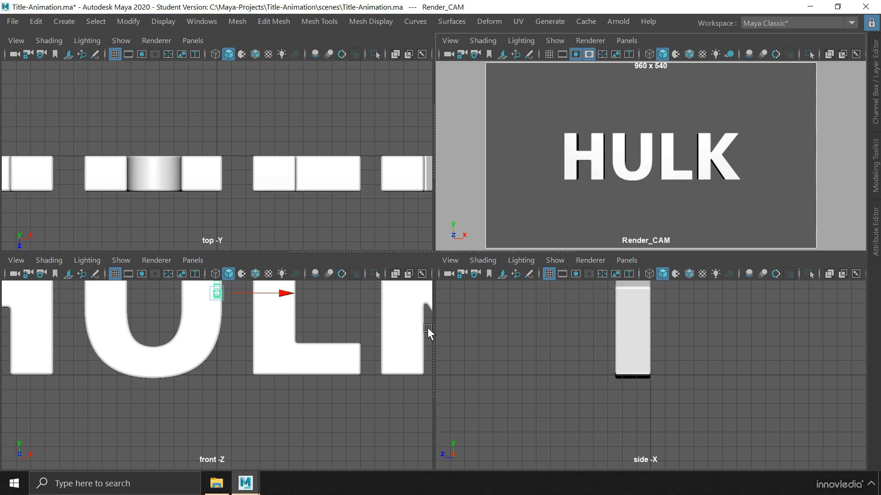
alt+right_drag(371, 173, 134, 204)
alt+middle_drag(135, 204, 134, 165)
alt+right_drag(394, 215, 251, 218)
alt+middle_drag(251, 218, 249, 146)
alt+middle_drag(459, 303, 669, 380)
alt+right_drag(669, 380, 561, 378)
alt+middle_drag(463, 337, 656, 381)
alt+right_drag(656, 381, 536, 379)
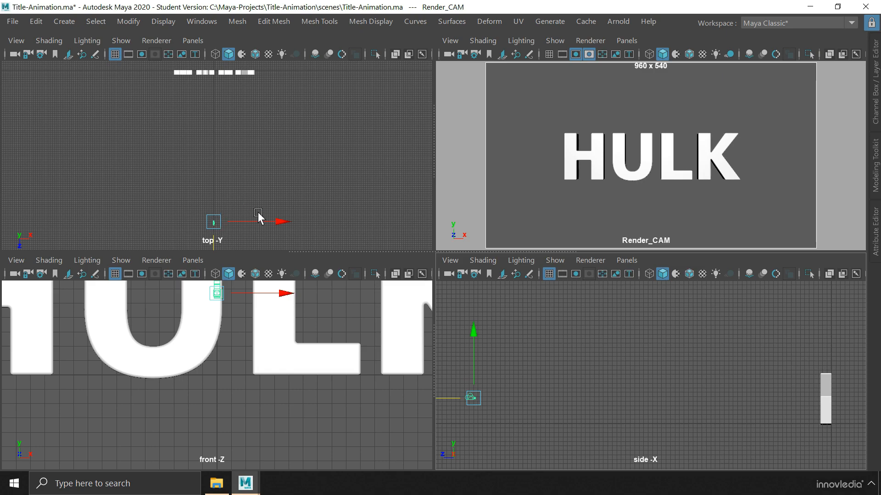
Restore the Time Slider via Windows > UI Elements and scrub to preview the camera move
click(202, 21)
mouse_move(227, 139)
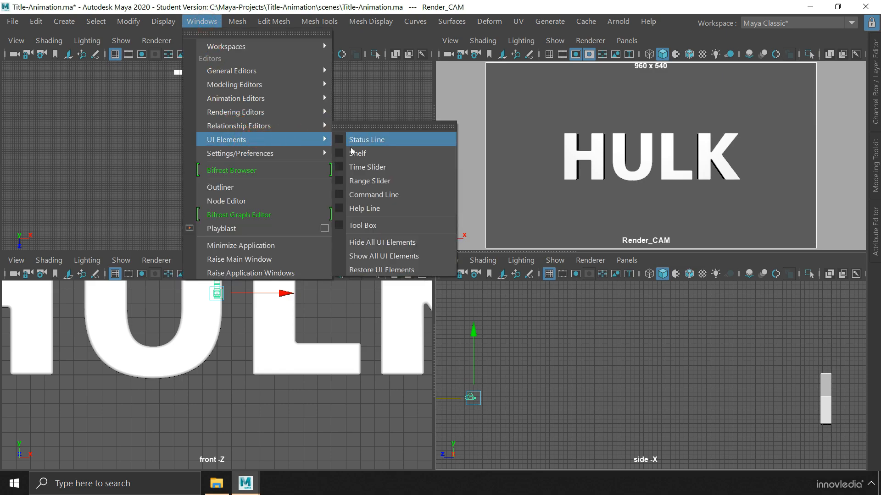
click(342, 169)
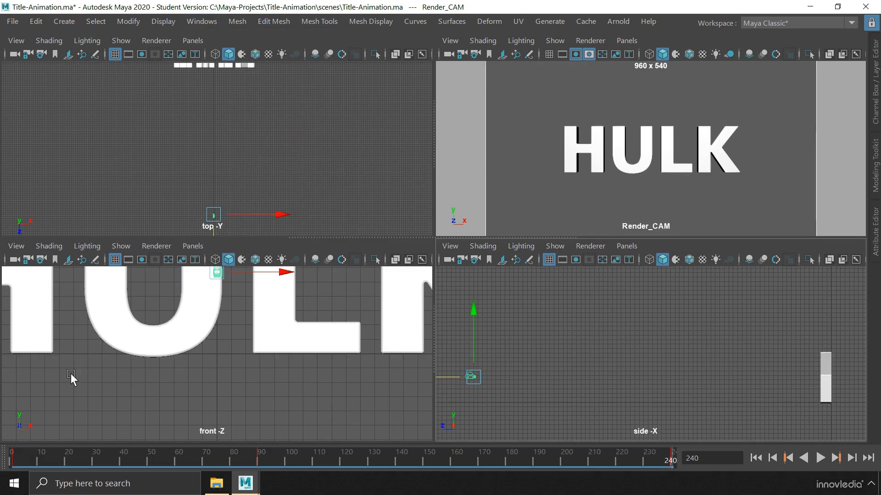
drag(39, 453, 662, 455)
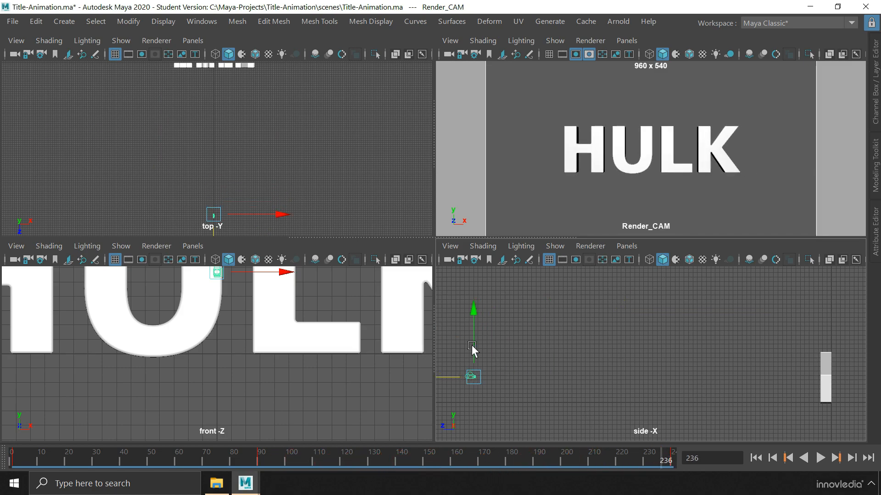
In the Graph Editor, set the first Translate Z key's tangent to Linear
click(204, 21)
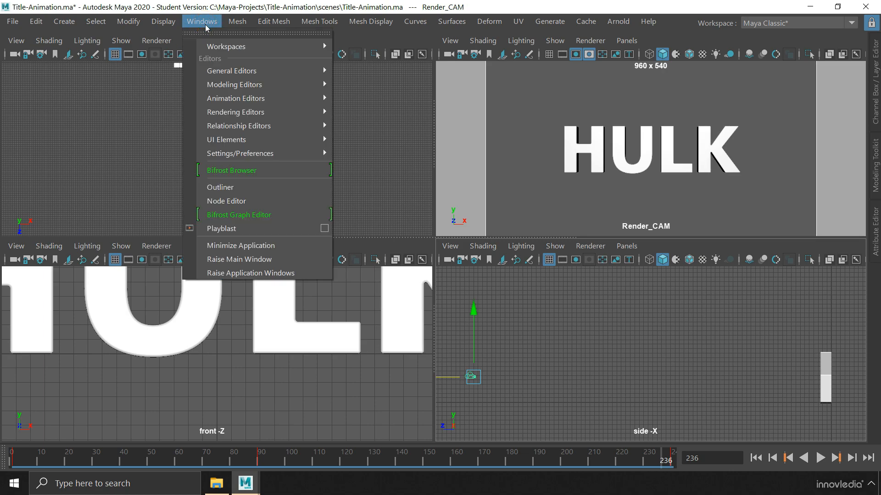
mouse_move(226, 100)
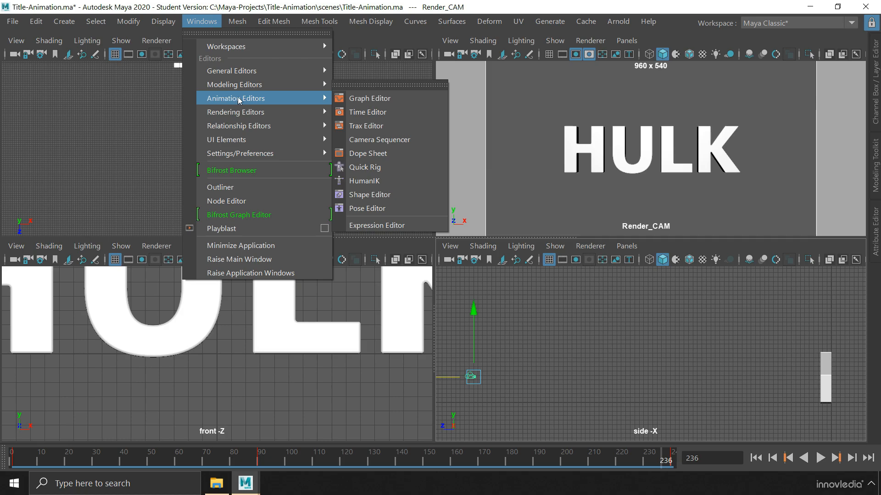
click(368, 98)
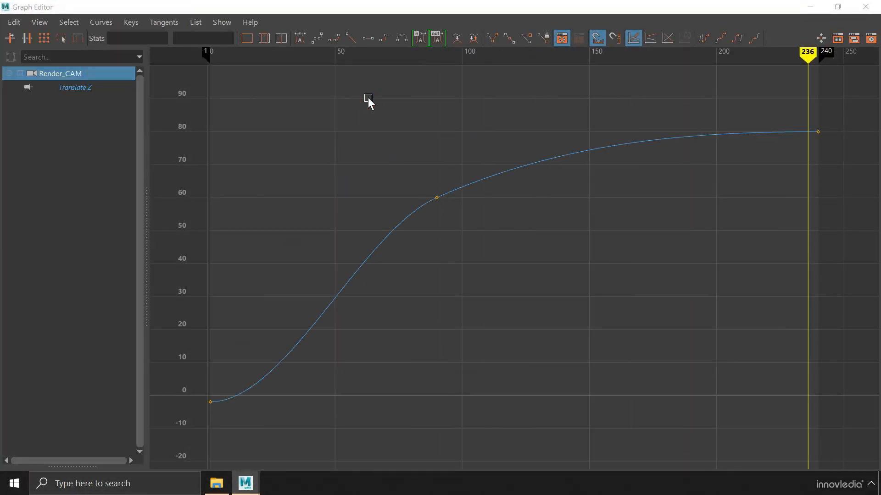
drag(186, 345, 238, 427)
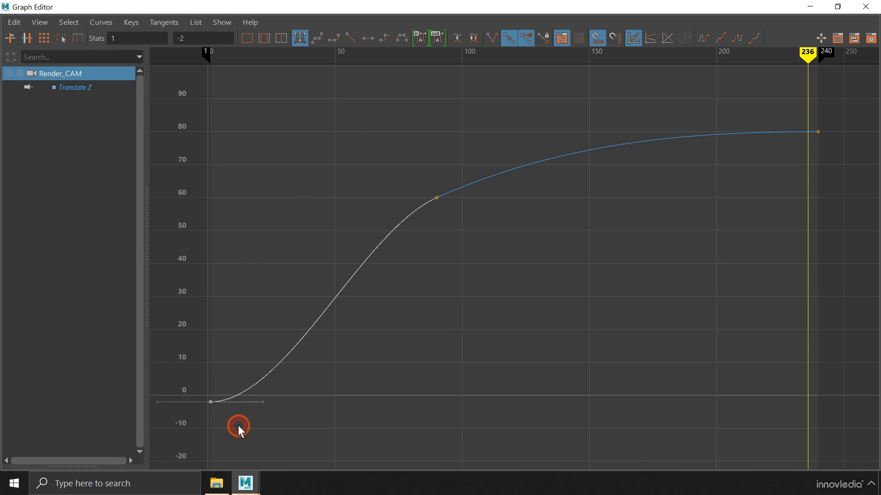
click(351, 38)
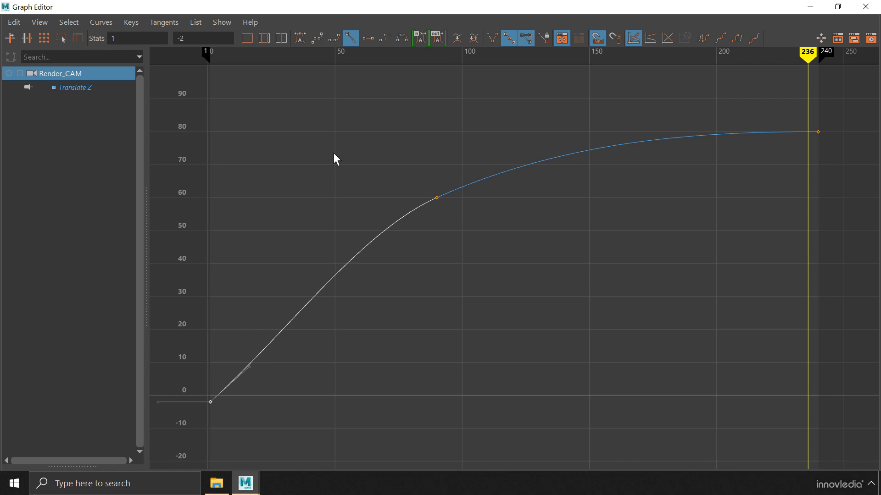
Adjust the tangent handles of the frame-90 and first keys to smooth the curve, then close the editor
drag(392, 167, 483, 236)
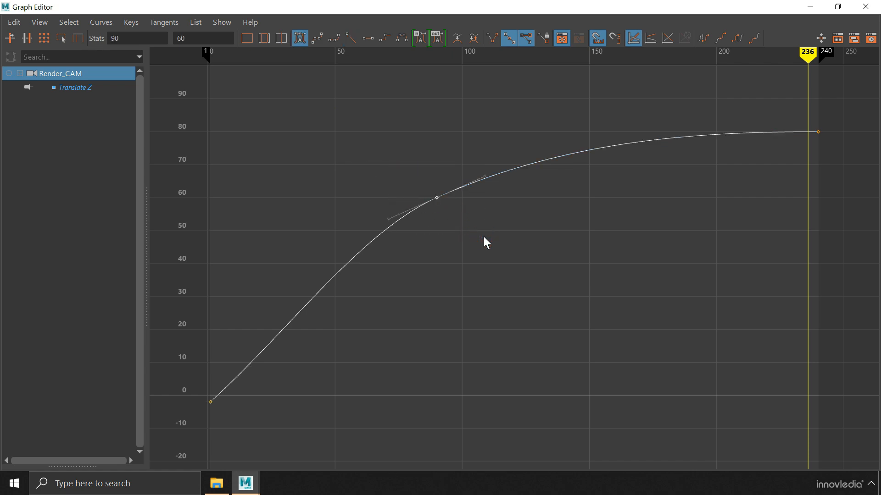
drag(490, 185, 514, 213)
middle_drag(514, 213, 511, 208)
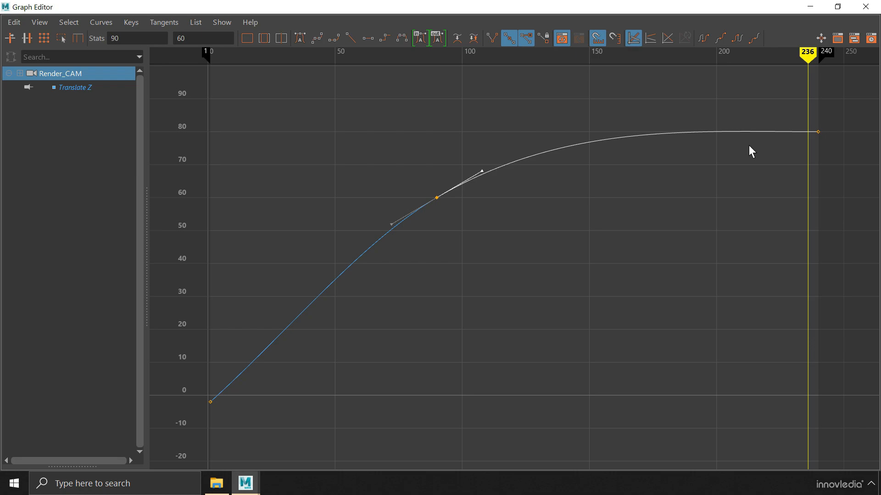
drag(192, 374, 225, 415)
drag(244, 341, 299, 388)
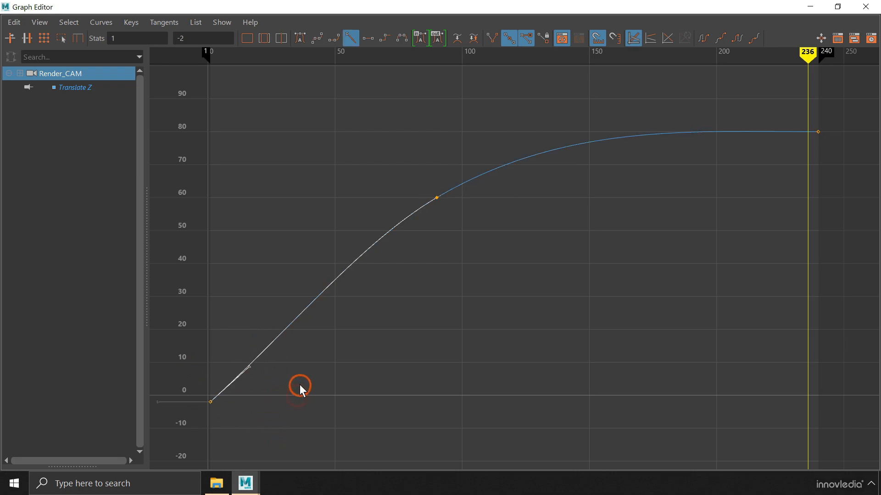
middle_drag(299, 388, 299, 380)
click(350, 315)
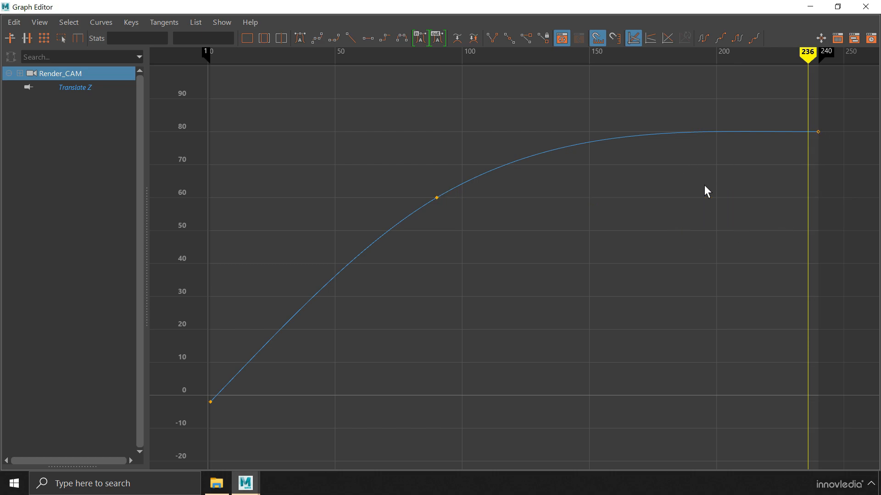
click(865, 7)
Return to the single Render_CAM view and key the H letter's Rotate Y at 0 on frame 90
key(space)
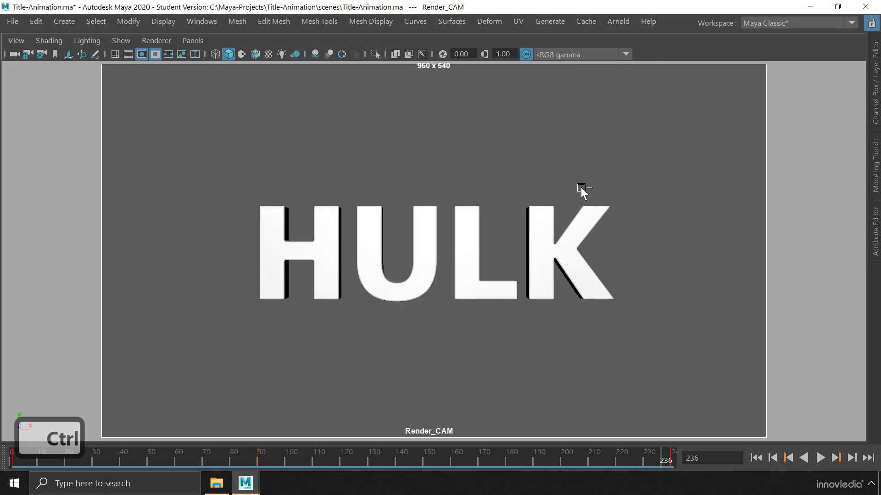
key(ctrl+space)
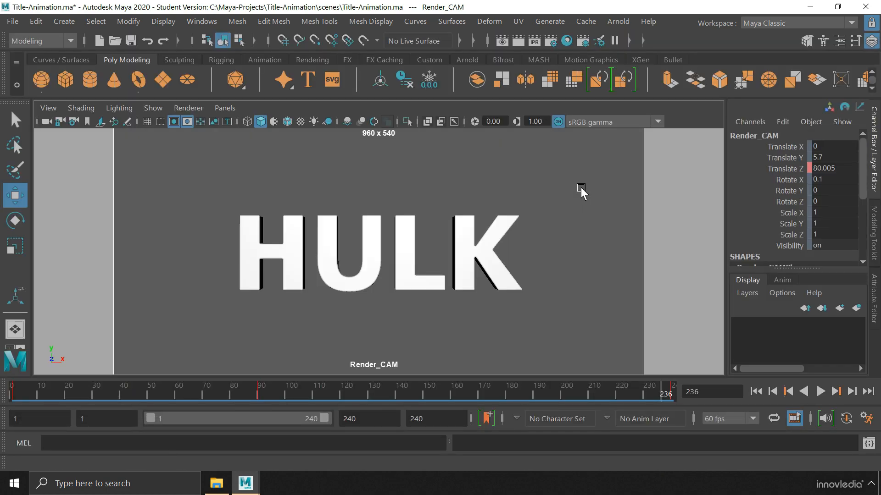
click(257, 392)
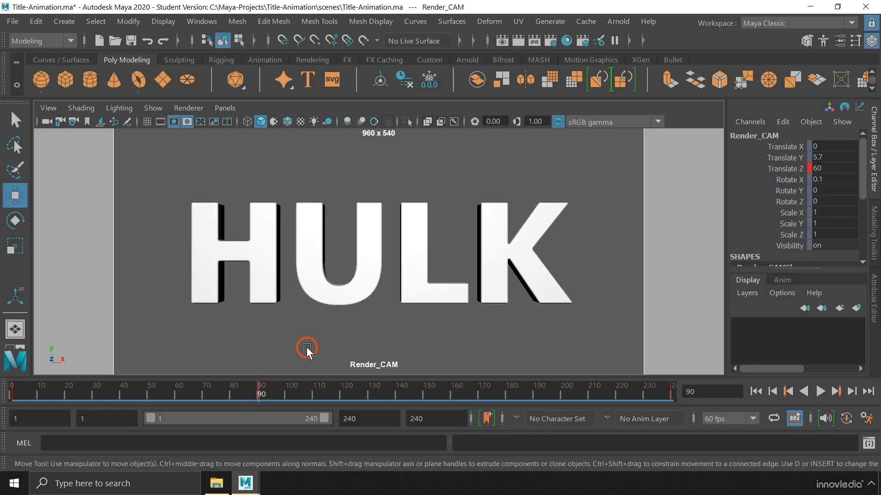
drag(235, 179, 590, 275)
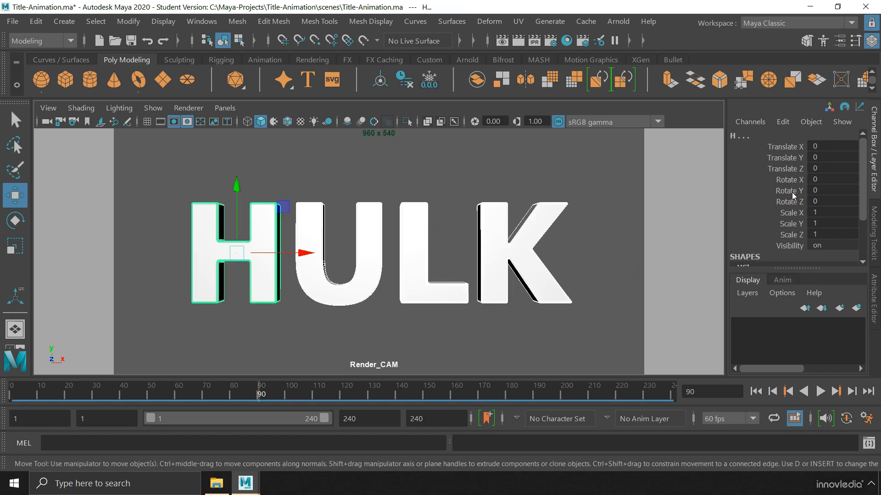
click(786, 191)
right_click(775, 193)
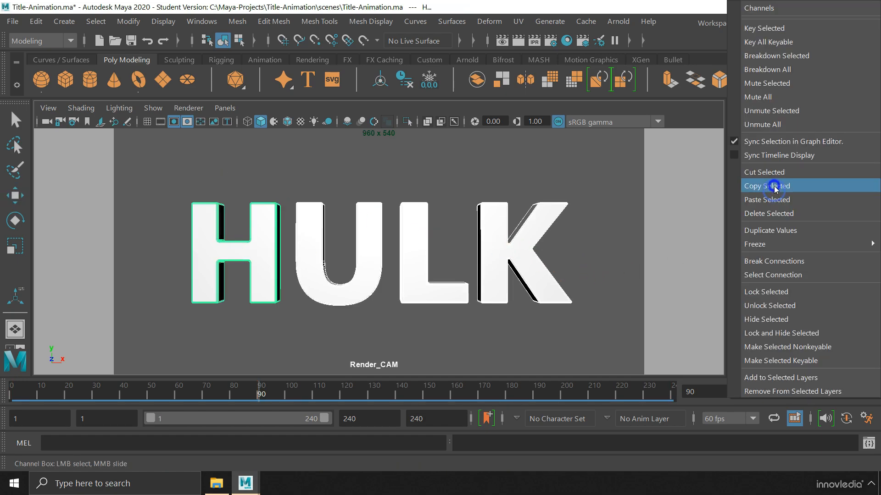
click(788, 28)
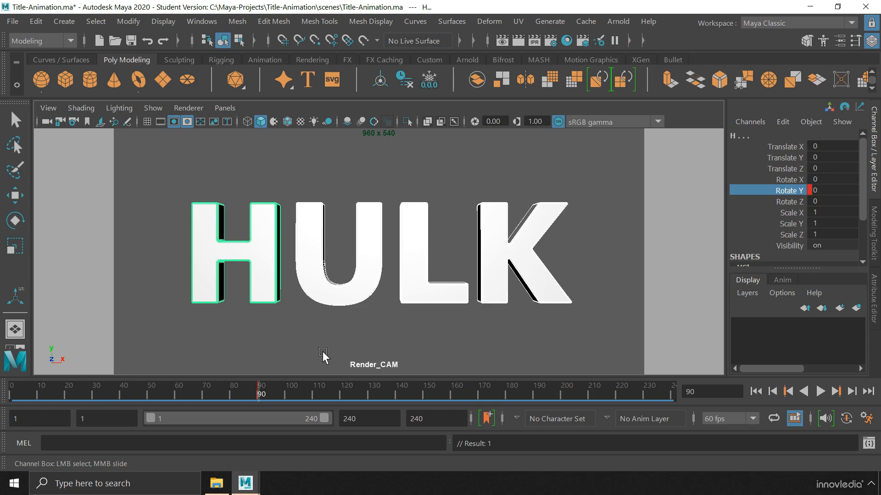
Key the H letter's Rotate Y at 90 on frame 1 and preview the rotation
drag(92, 389, 12, 390)
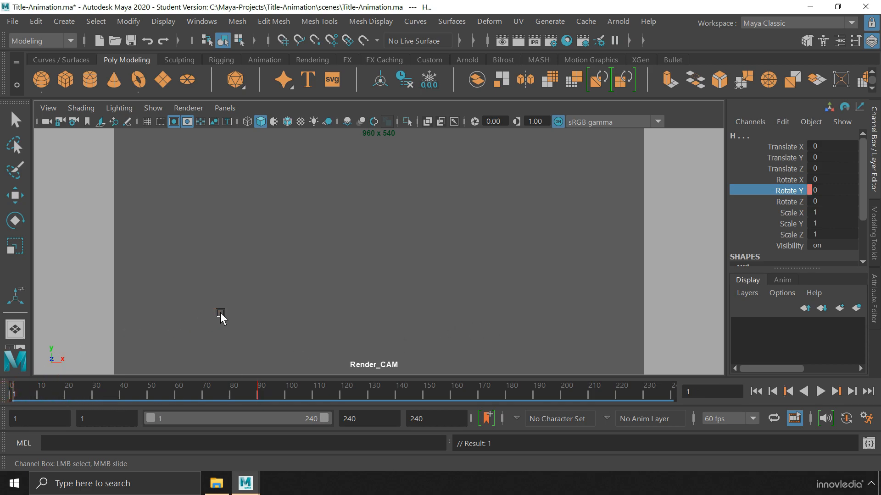
click(829, 191)
text(90)
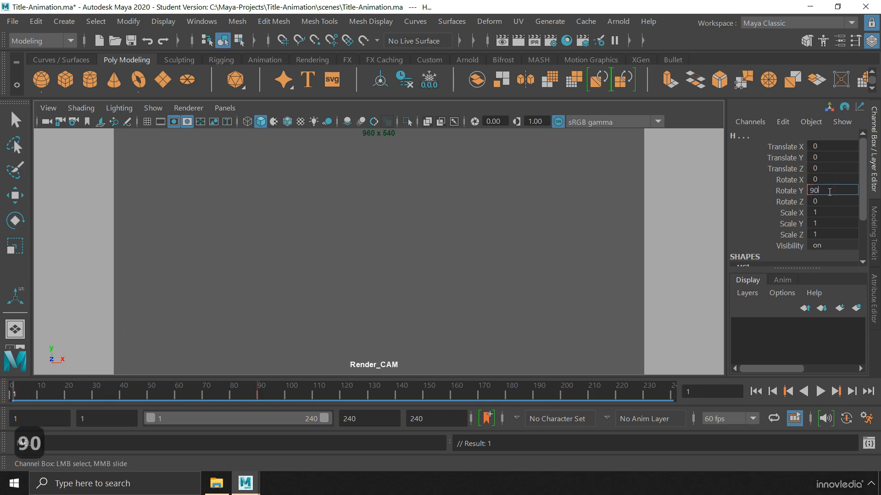
key(Return)
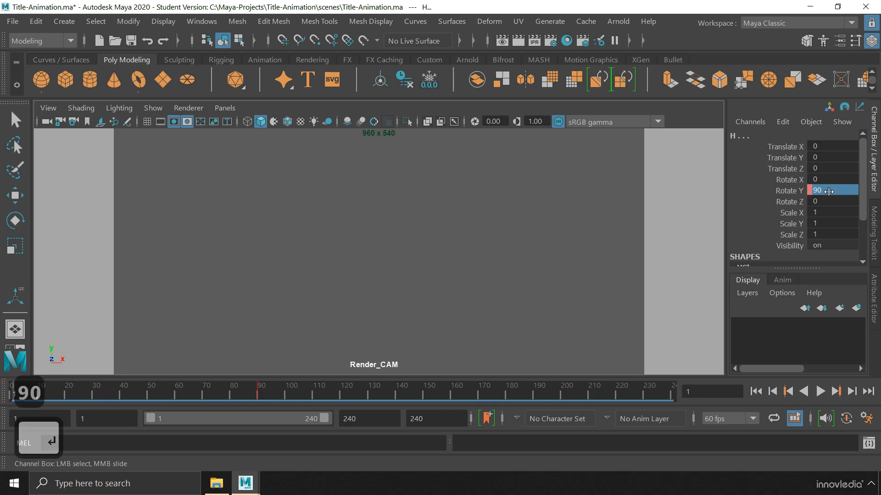
right_click(786, 192)
click(785, 28)
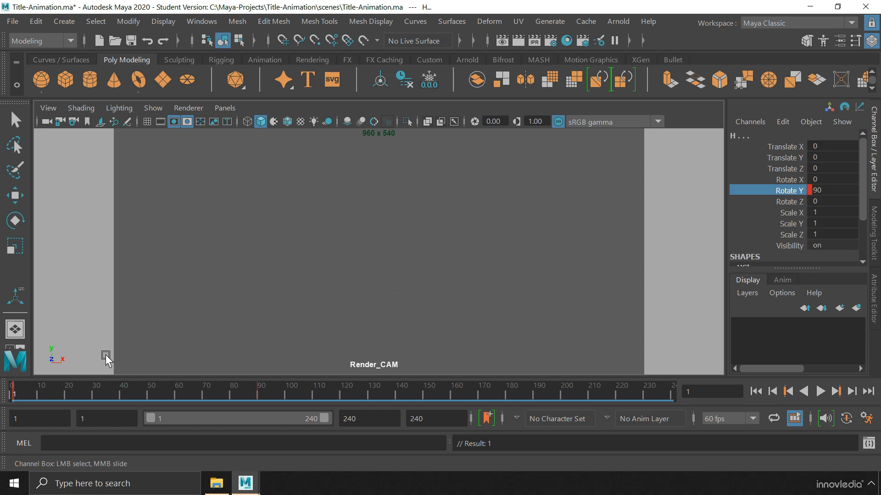
drag(13, 392, 259, 392)
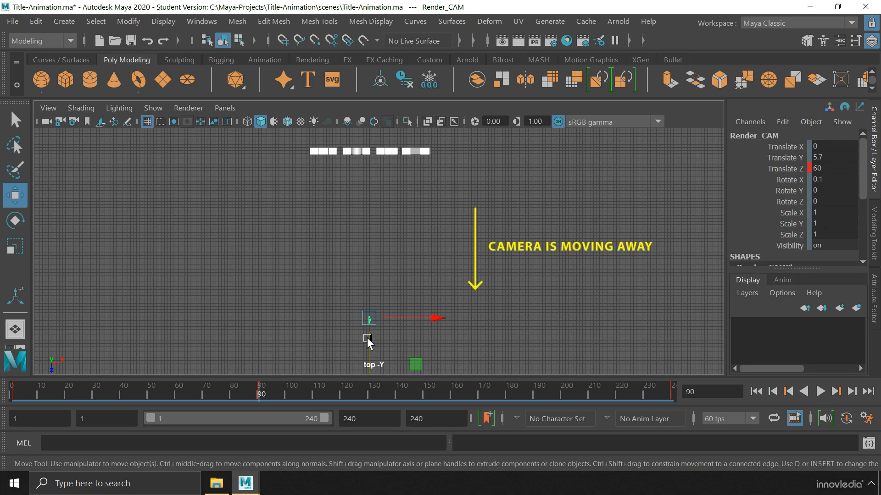
Scrub the timeline to review the camera close-up and the letters rotating and settling flat
drag(20, 393, 311, 393)
drag(14, 393, 80, 393)
drag(127, 393, 262, 393)
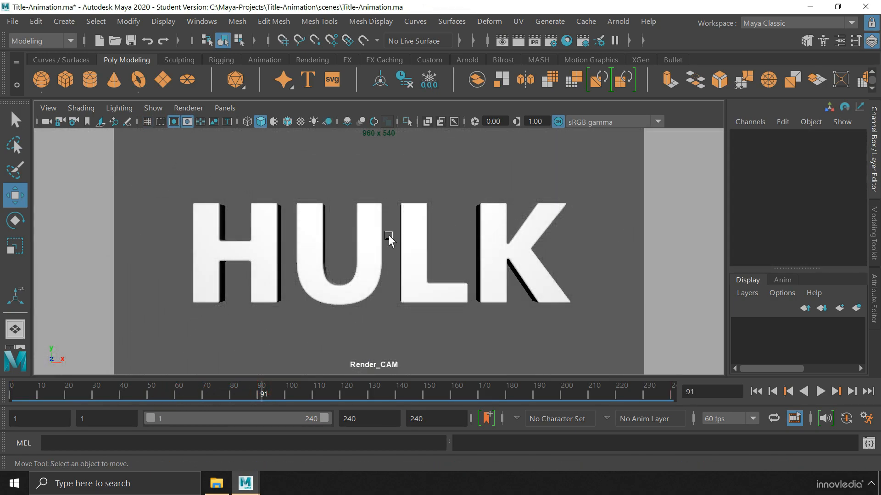
drag(10, 391, 355, 392)
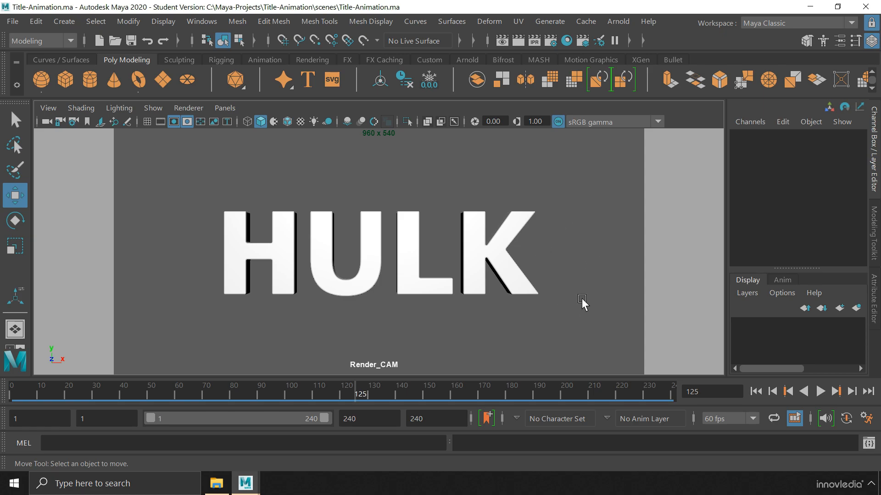
In Hypershade, create an Arnold aiStandardSurface material and rename it aiSteel
click(204, 22)
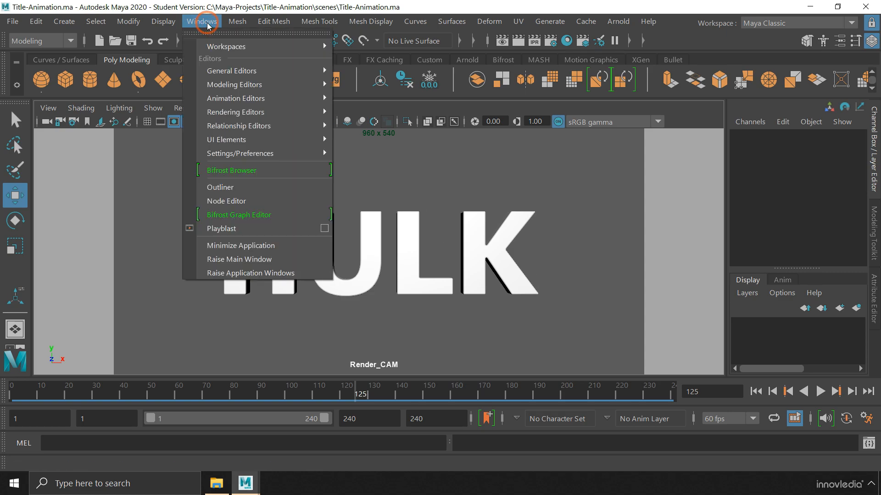
mouse_move(267, 114)
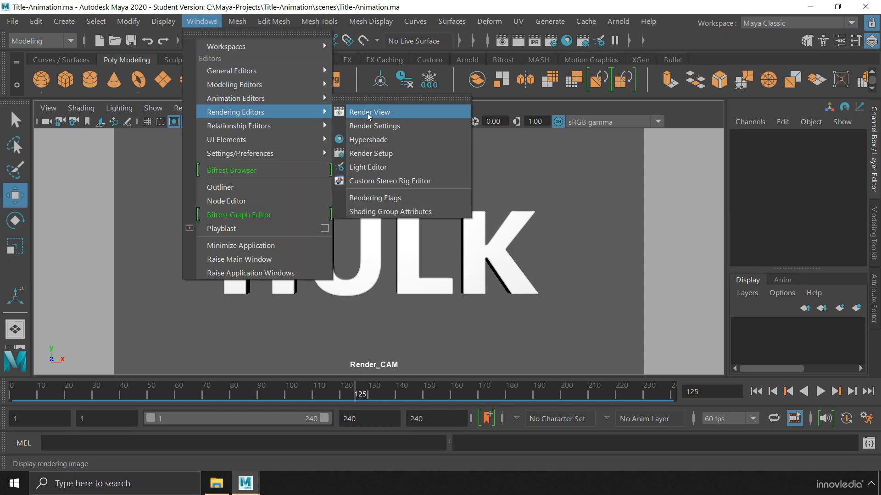
click(408, 139)
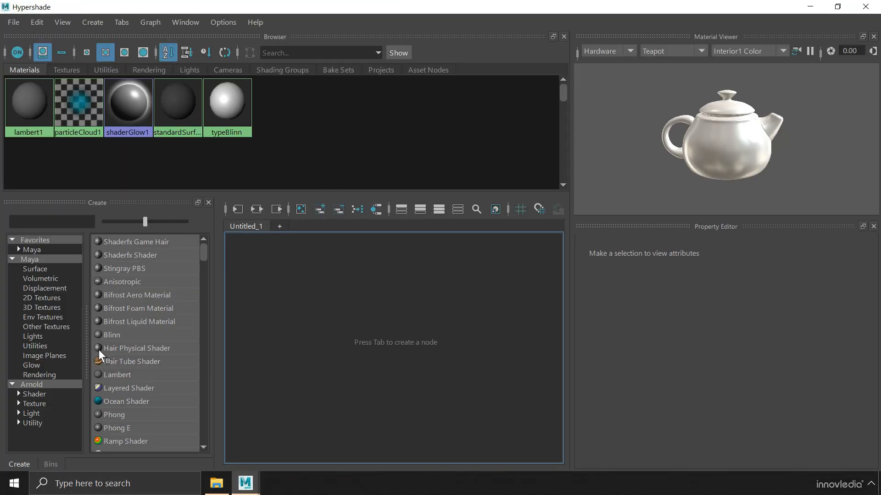
click(56, 394)
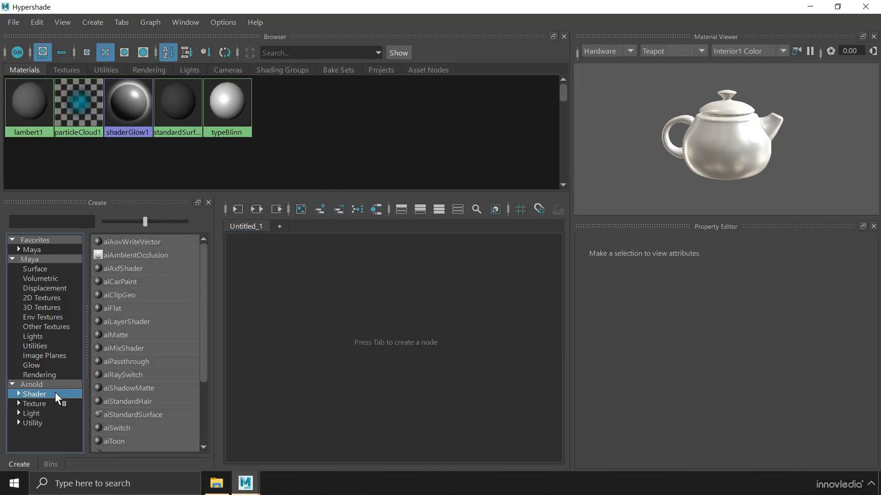
double_click(166, 415)
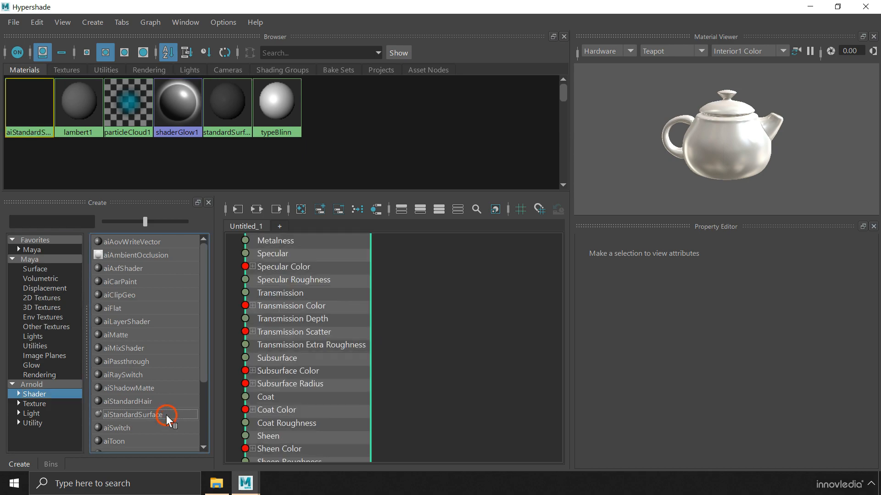
double_click(705, 263)
text(aiSteel)
key(Return)
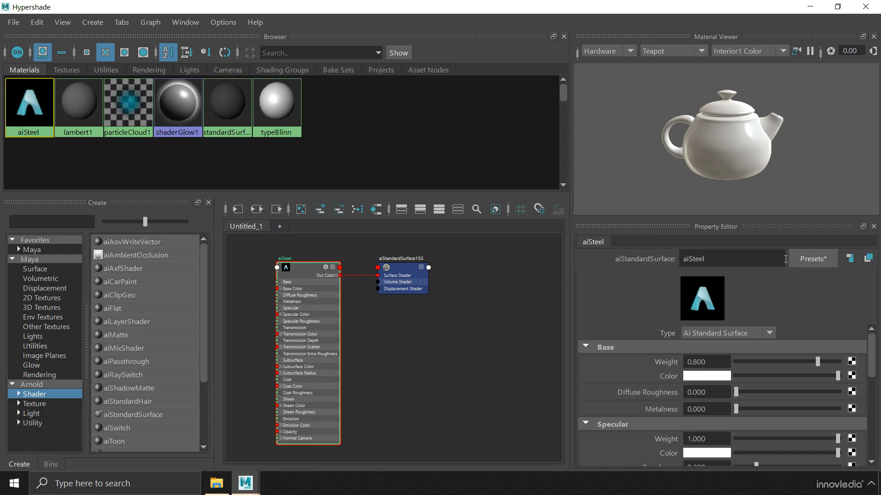
Set aiSteel's Base Weight and Metalness both to 1.0 and inspect the chrome preview
drag(817, 362, 859, 363)
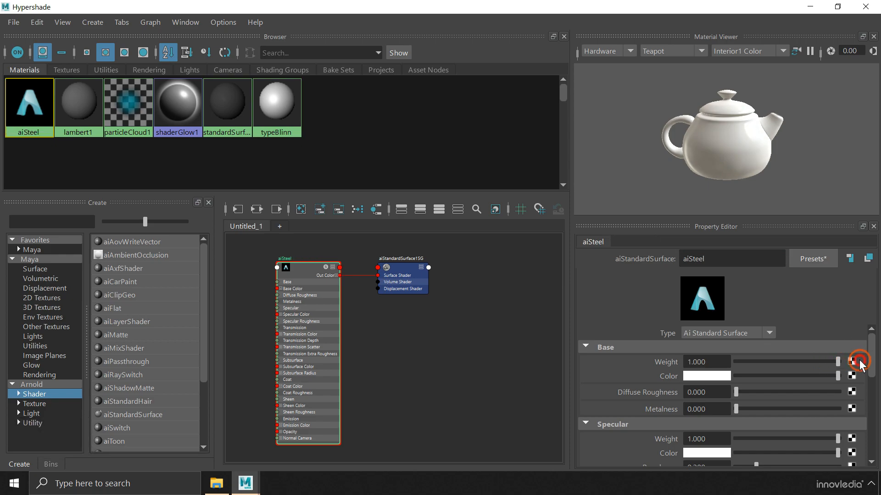
drag(736, 405, 872, 408)
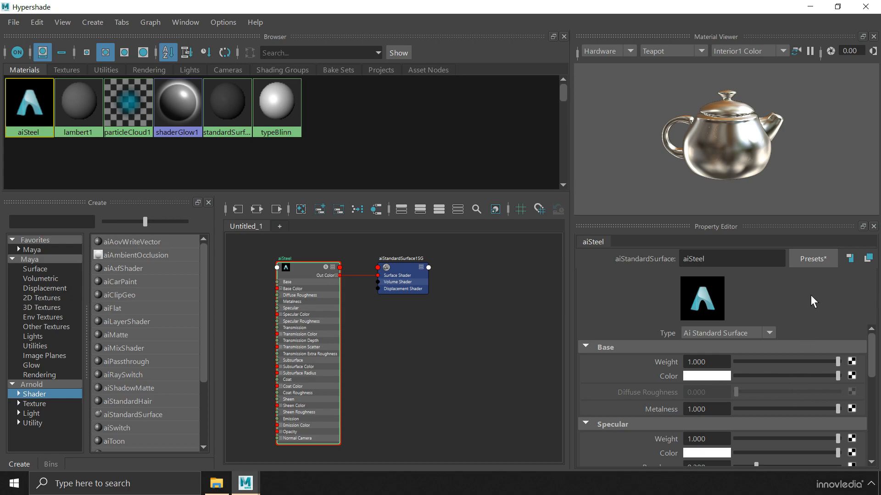
mouse_move(773, 148)
alt+mouse_down()
mouse_move(744, 153)
mouse_move(770, 141)
alt+mouse_up()
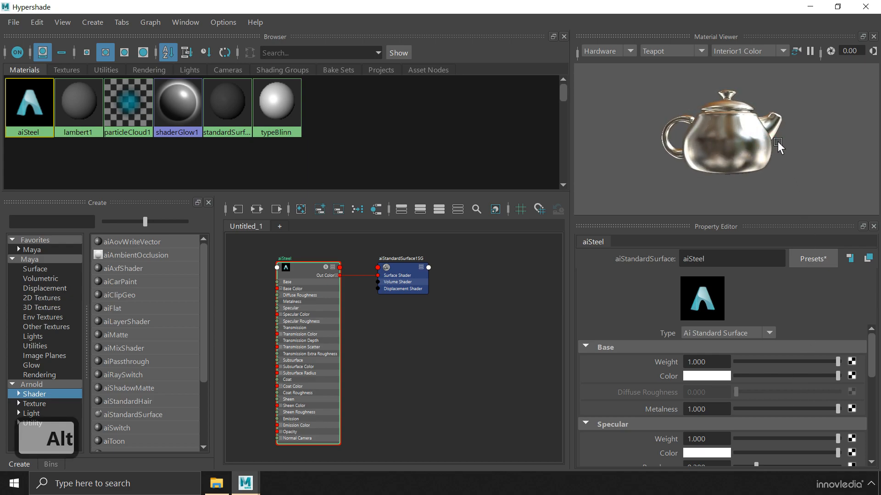
Select the HULK letters, assign aiSteel to the selection, and close Hypershade
click(810, 6)
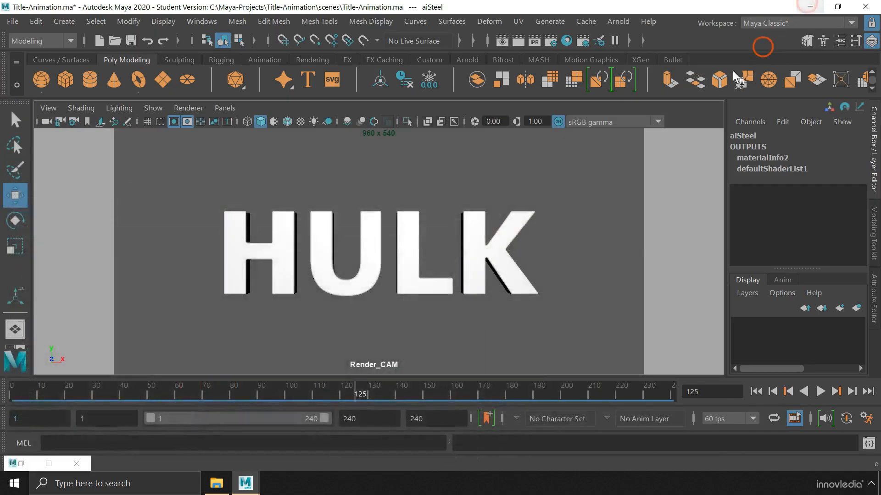
drag(252, 181, 540, 265)
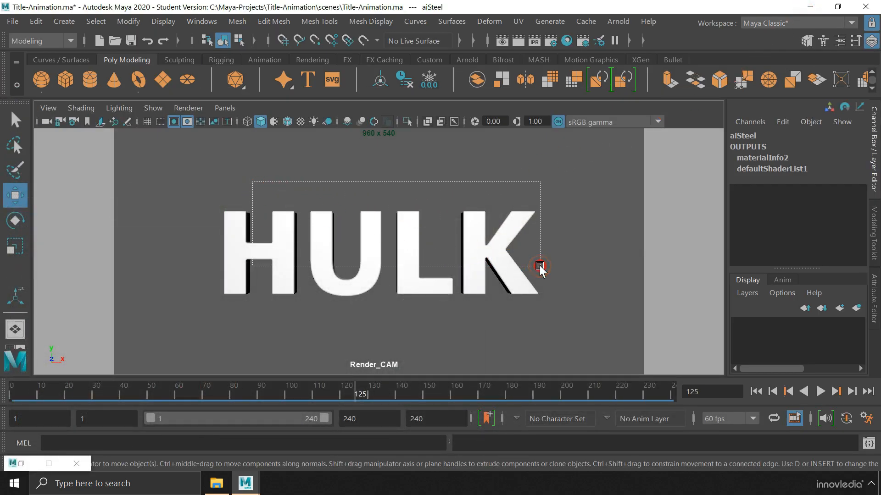
click(21, 464)
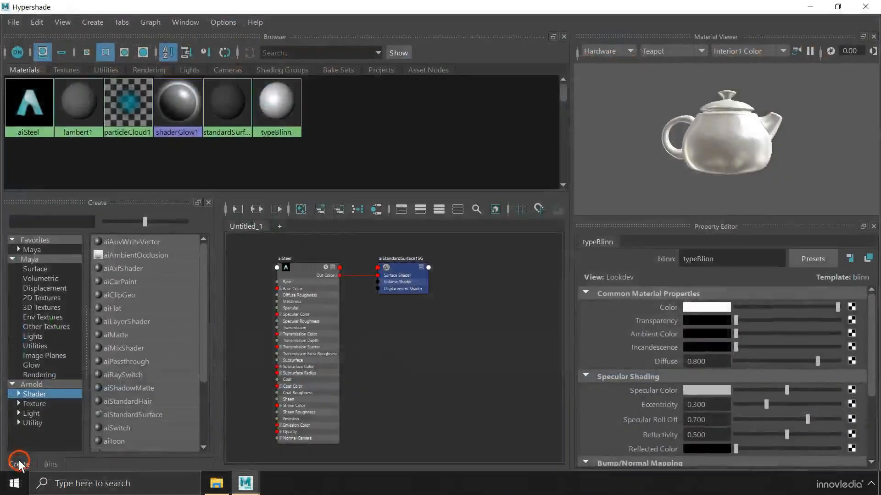
right_click(28, 98)
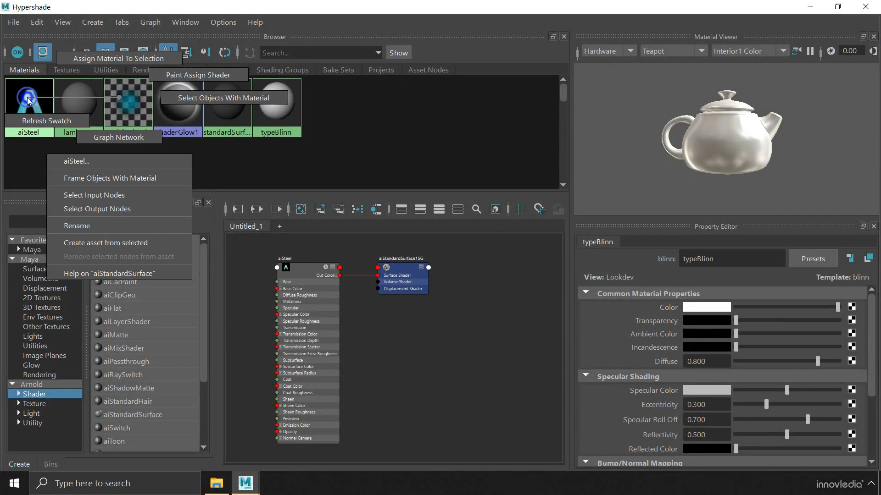
right_drag(28, 98, 140, 59)
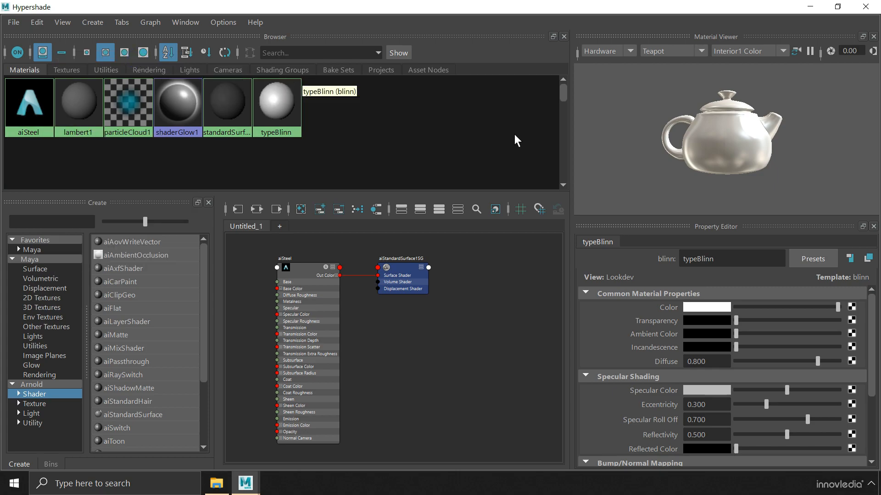
click(876, 7)
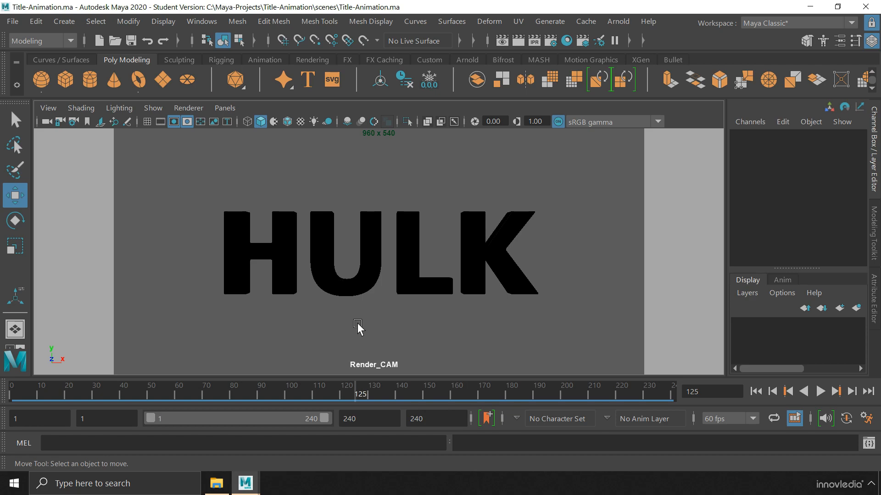
Create an Arnold Skydome Light and connect a File texture to its Color
click(617, 22)
mouse_move(660, 96)
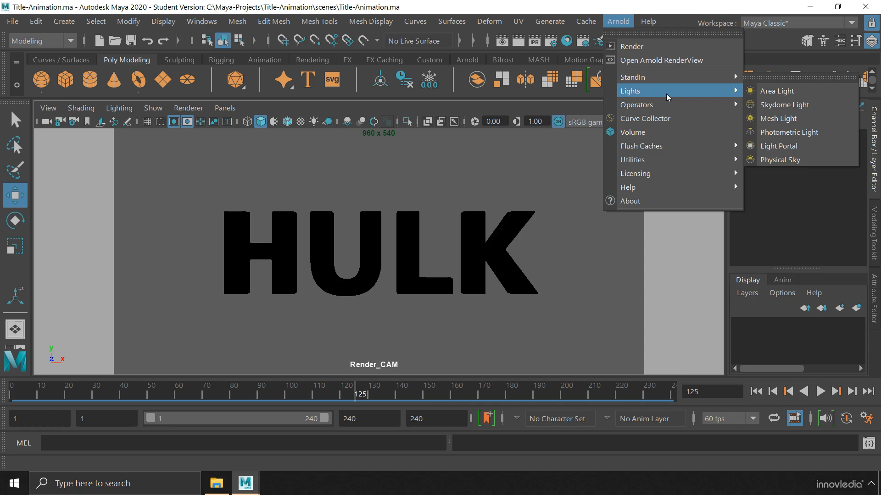
click(827, 110)
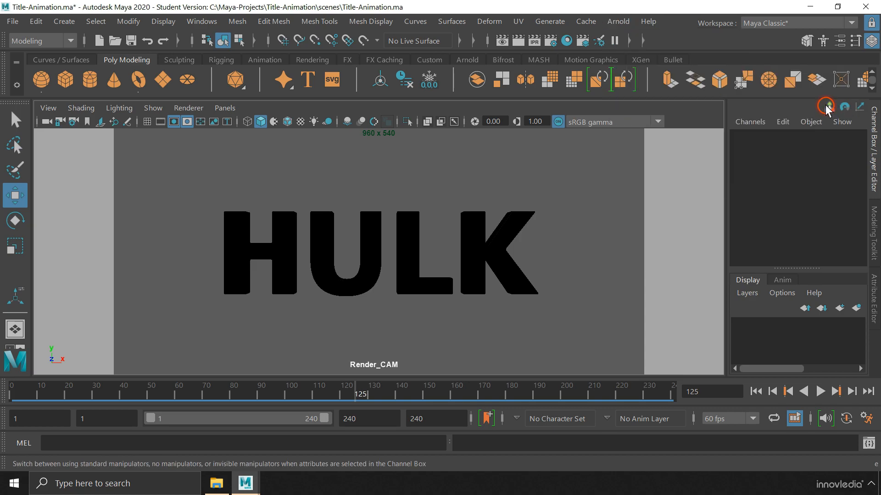
click(873, 300)
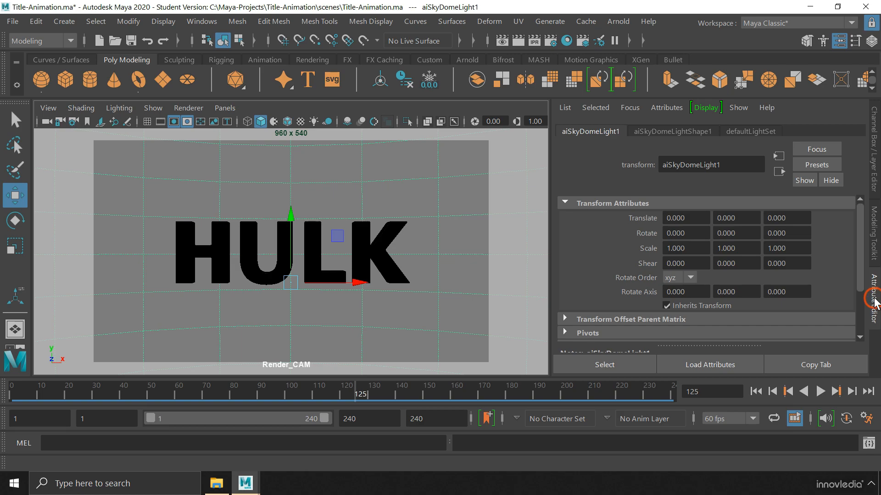
click(690, 132)
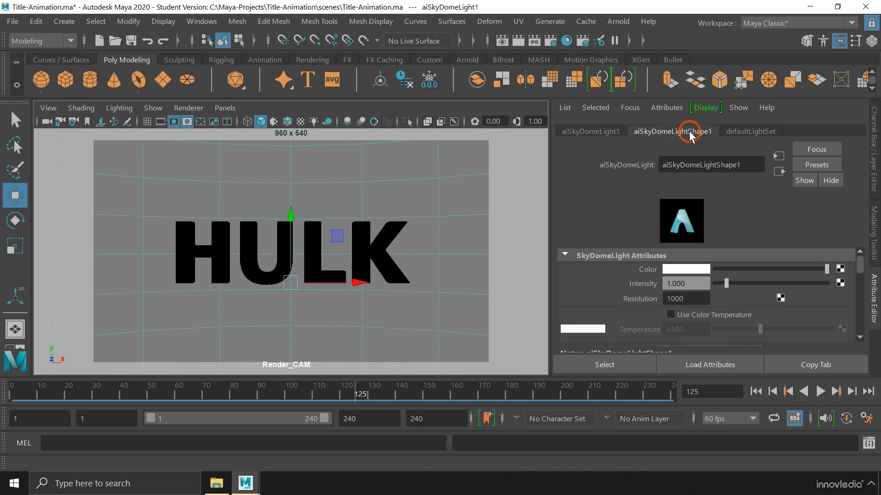
click(840, 269)
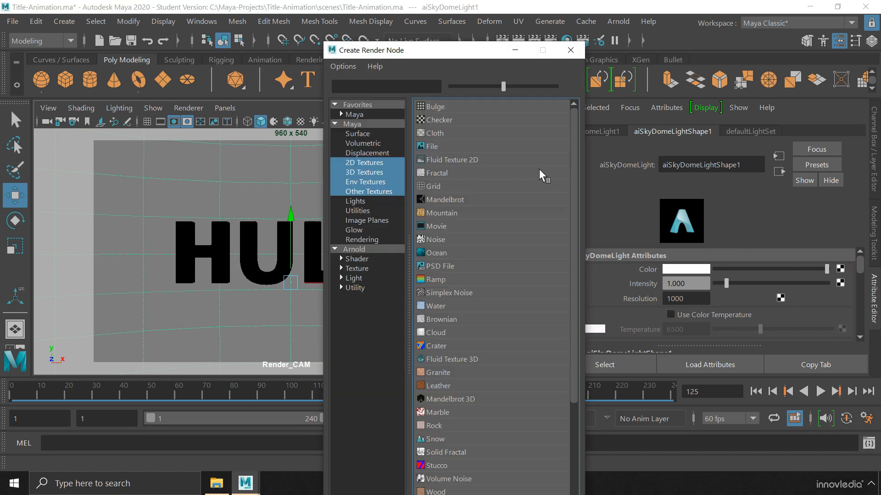
click(437, 145)
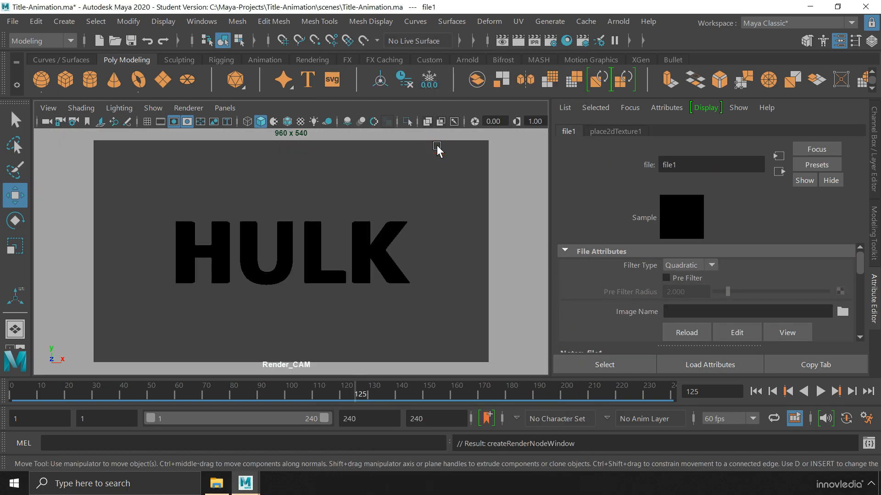
Rename the file node to HDRI_File and its placement node to HDRI_2DTexture
double_click(689, 163)
text(HDRI_File)
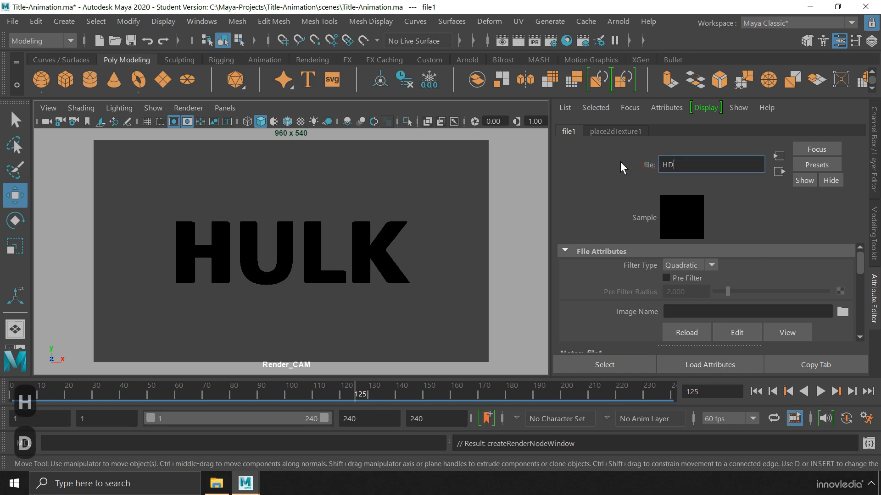
key(Return)
click(641, 132)
click(719, 163)
key(BackSpace)
drag(687, 164, 653, 163)
text(HDRI_2DTexture)
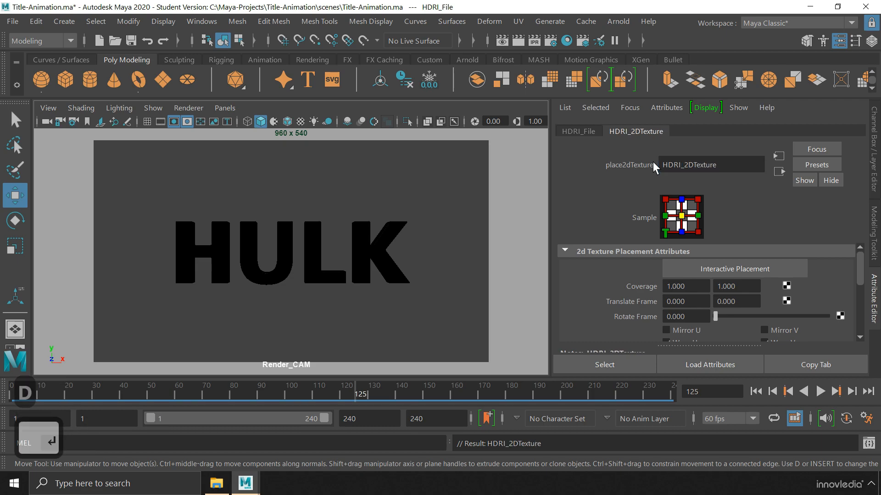
key(Return)
Load belfast_farmhouse_4k.hdr as HDRI_File's image and reselect the skydome light
click(590, 132)
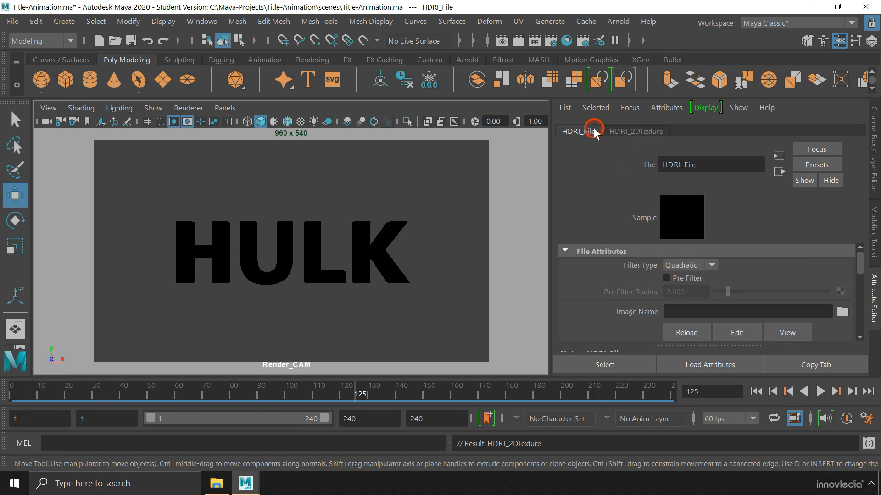
click(843, 312)
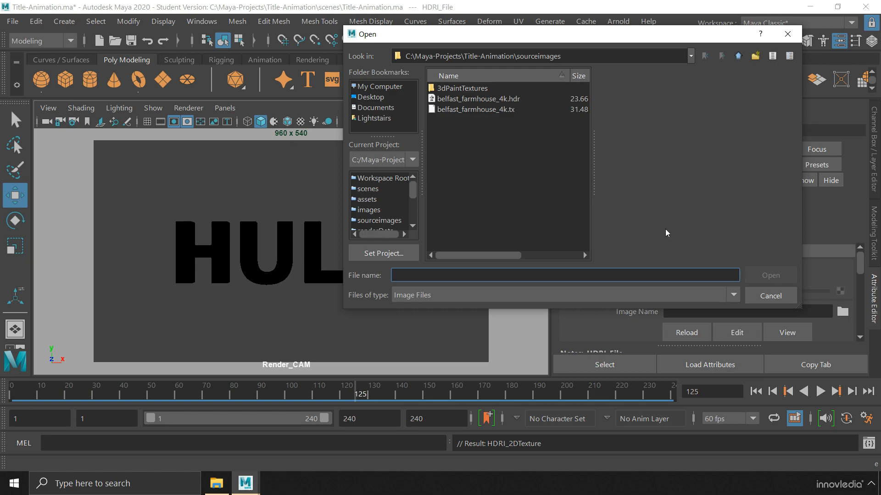
click(502, 99)
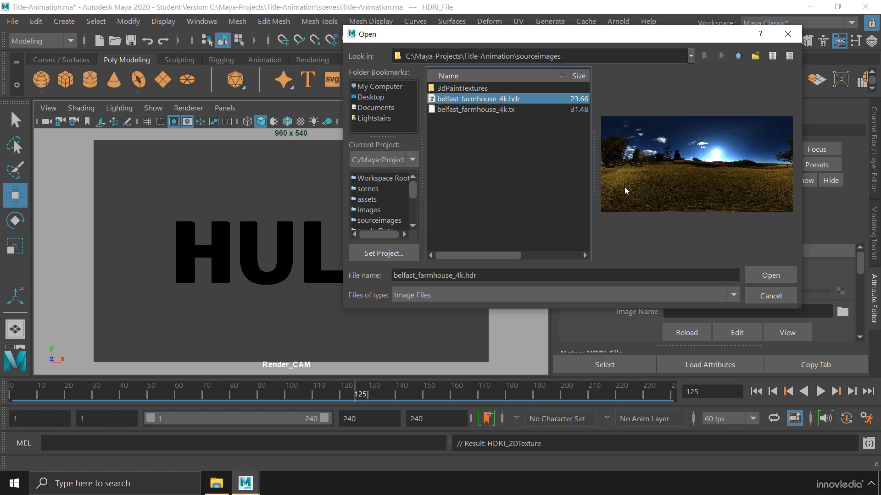
click(755, 274)
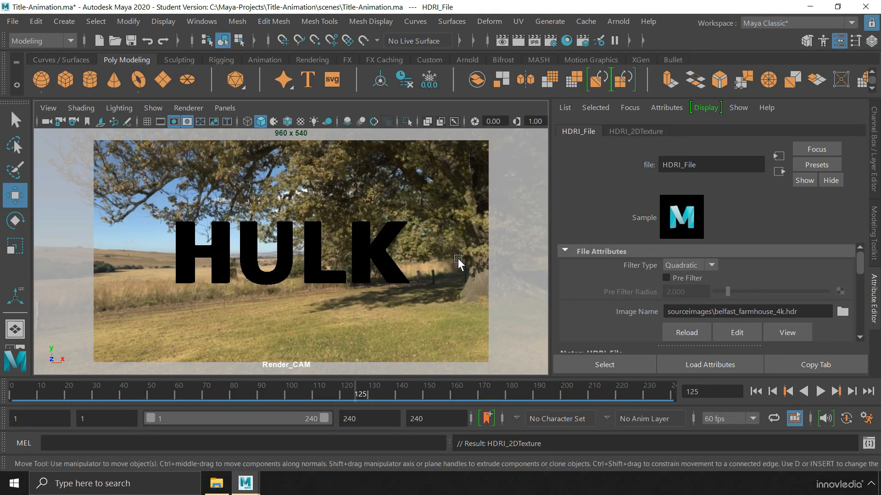
click(458, 238)
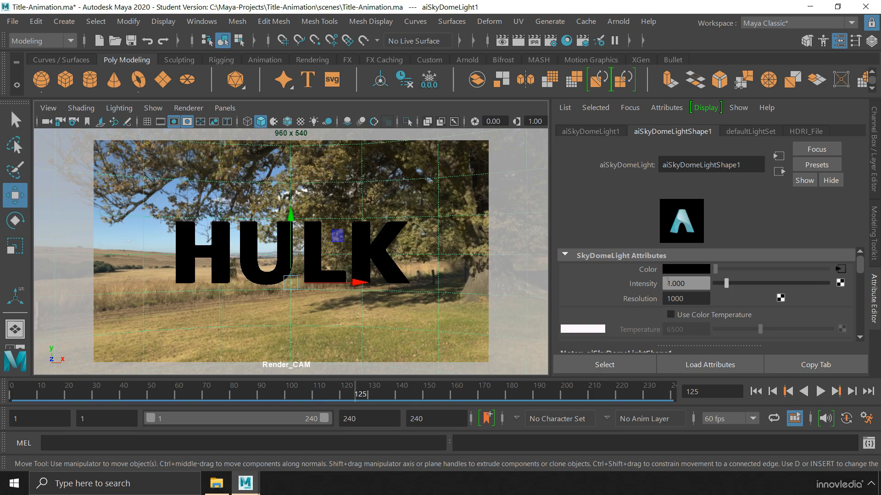
Set the sky dome light's Intensity to 0.5 and Resolution to 4000
double_click(691, 284)
text(0.5)
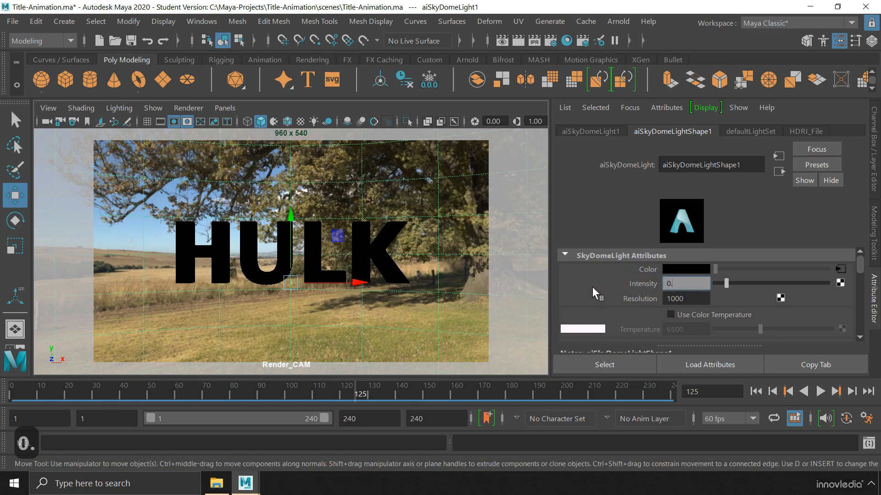
key(Return)
double_click(683, 298)
text(4000)
key(Return)
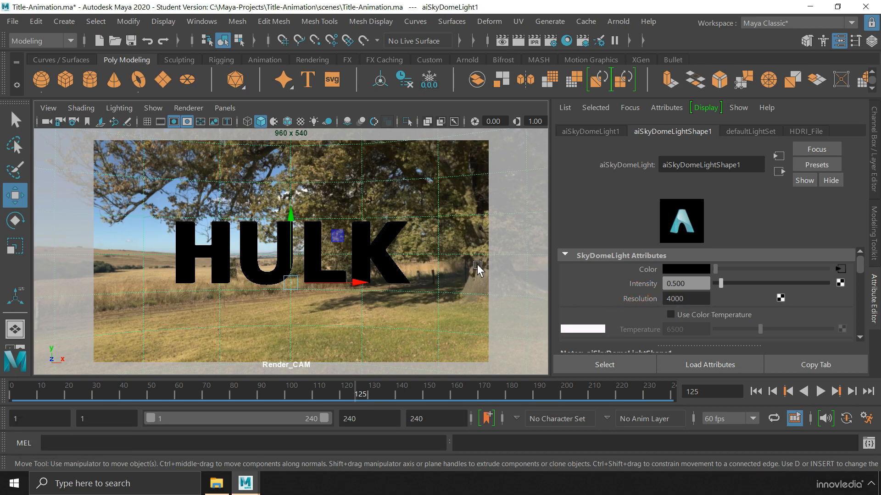
Set Samples and Volume Samples to 4 and Camera visibility to 0
drag(857, 261, 860, 275)
double_click(686, 261)
text(4)
key(Return)
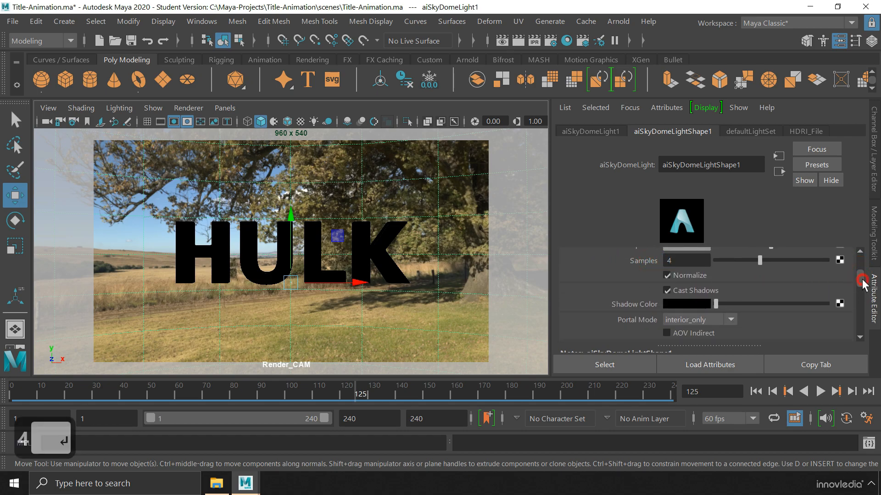
drag(862, 279, 864, 285)
drag(677, 294, 643, 293)
text(4)
key(Return)
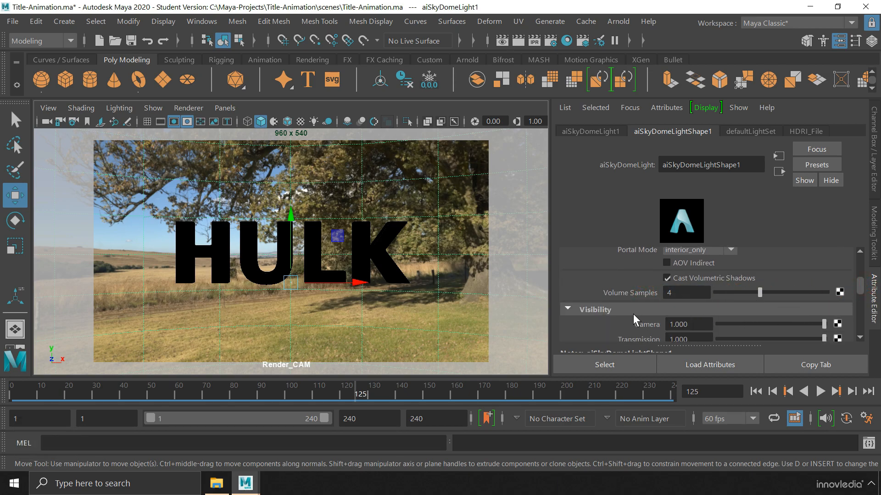
drag(824, 325, 703, 328)
Switch the viewport renderer to Arnold, render, deselect all, and jump to frame 90
click(193, 111)
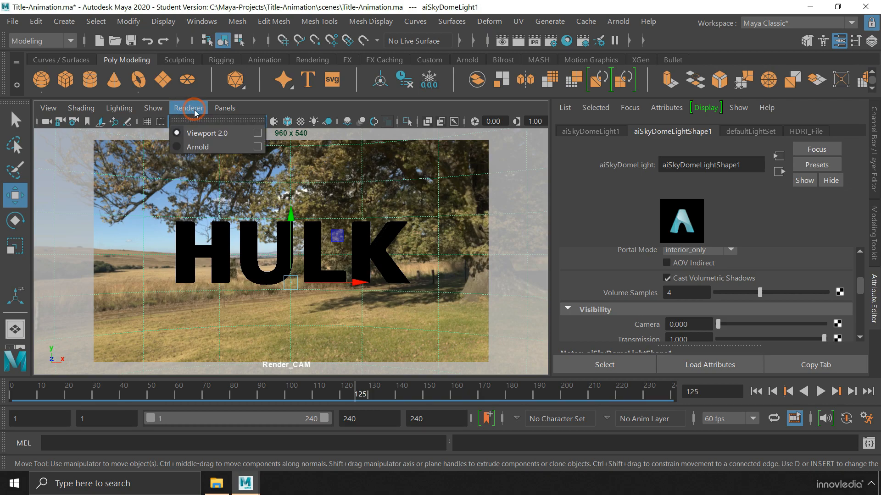
click(218, 148)
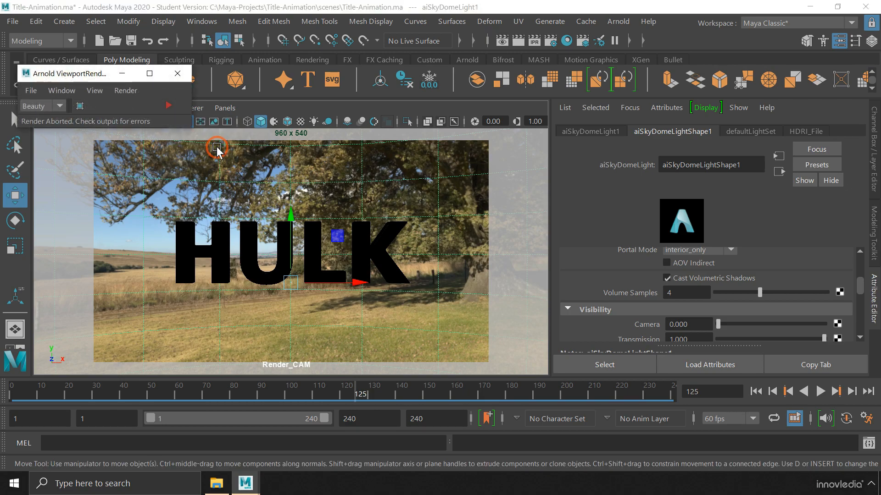
click(168, 106)
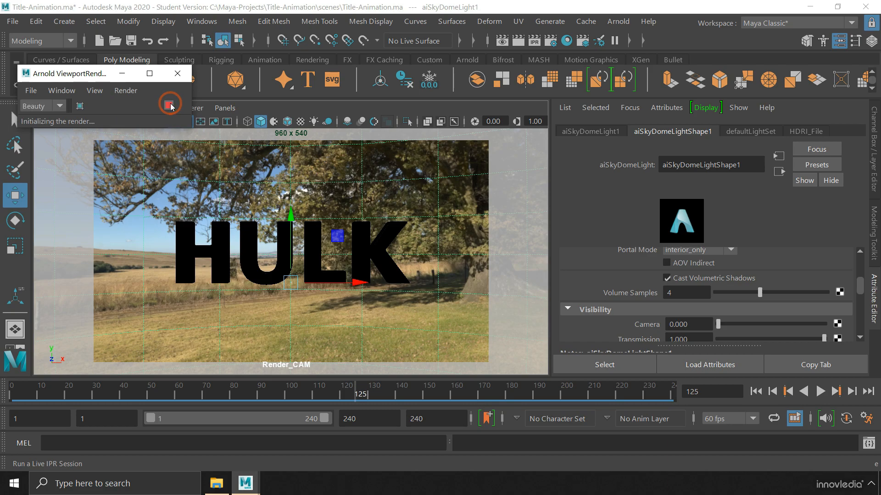
click(97, 21)
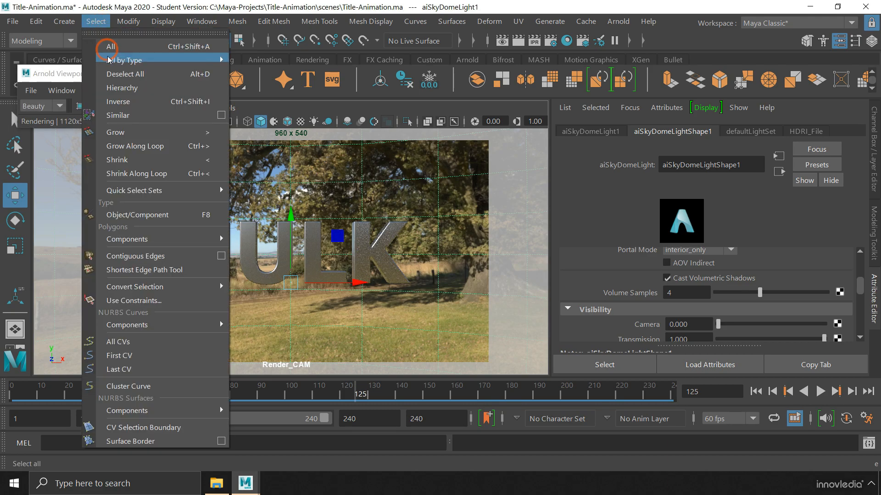
click(139, 75)
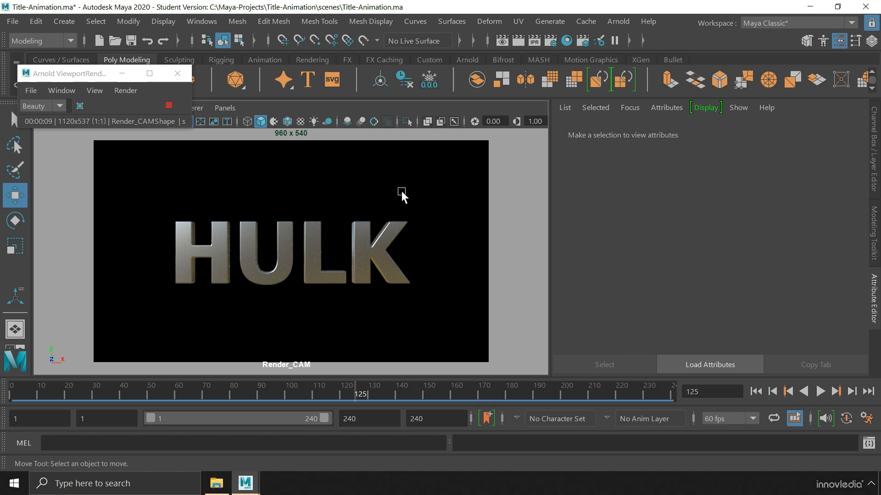
click(259, 391)
click(335, 327)
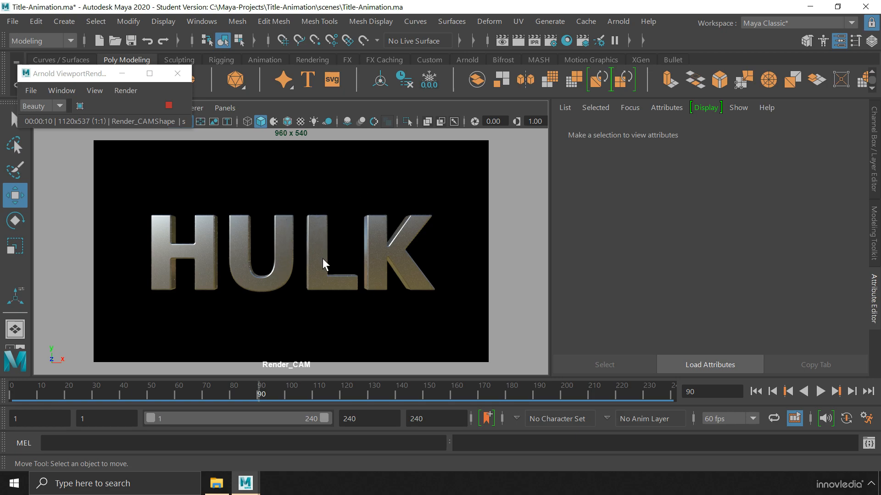
Rotate aiSkyDomeLight1 to X -3.434, Y 30, Z -1.264, then deselect everything
click(377, 170)
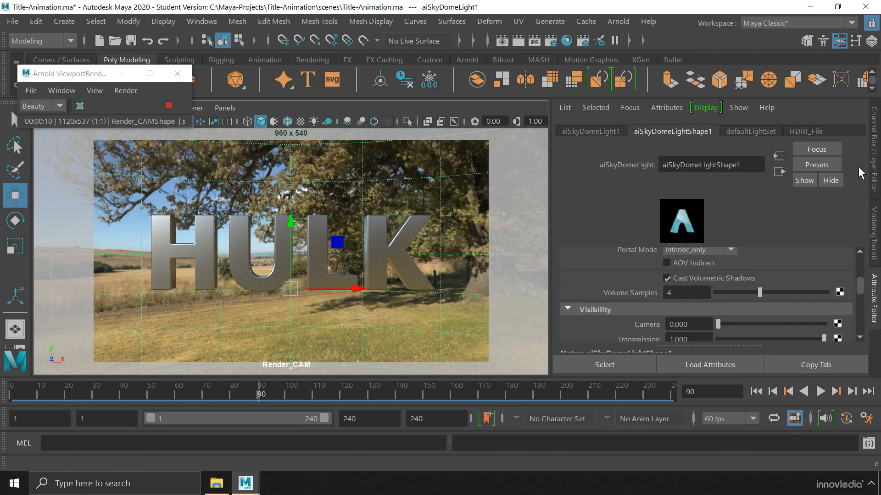
click(874, 152)
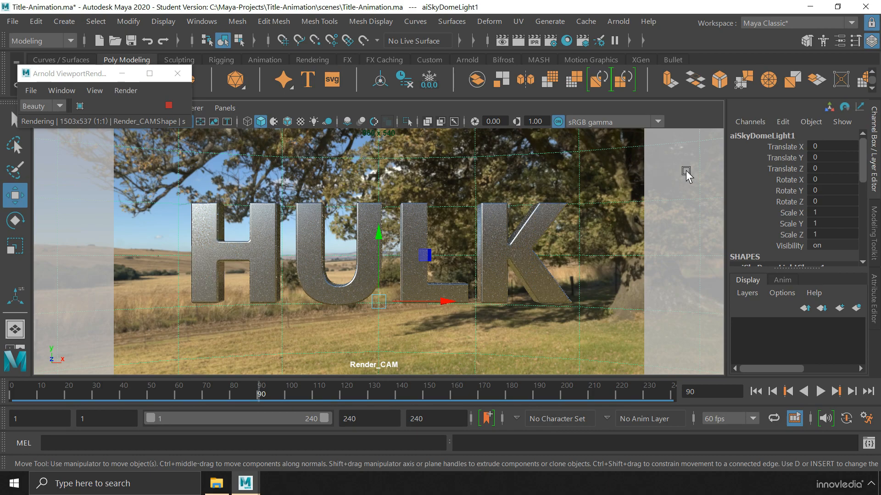
click(841, 180)
text(-3.434)
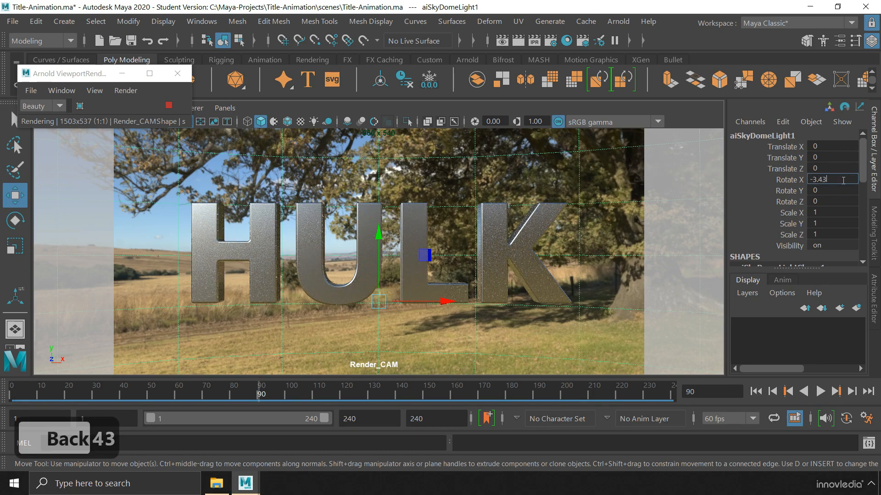
click(842, 189)
text(30)
key(Return)
click(841, 201)
text(-1.264)
key(Return)
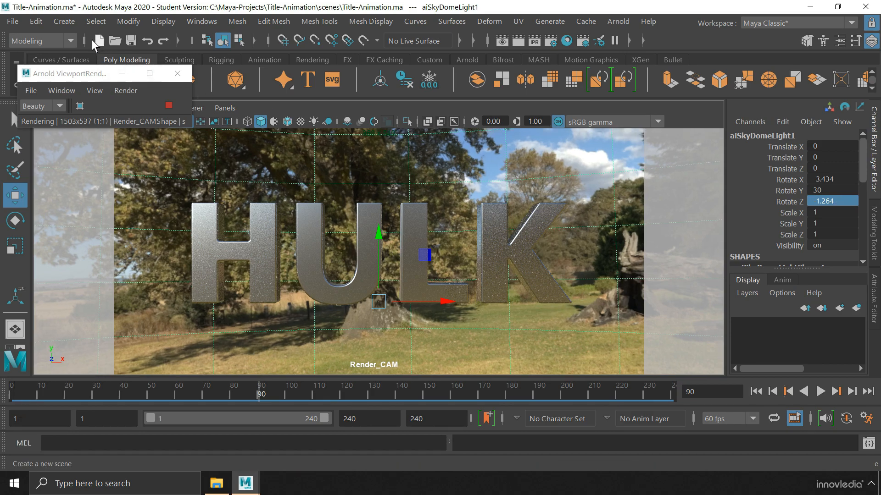
click(96, 21)
click(113, 75)
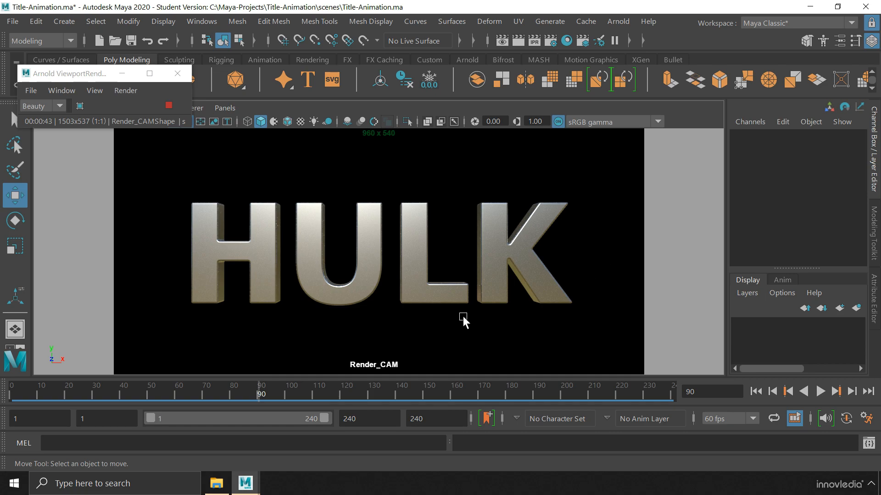
Stop and close the Arnold preview render, then create a spot light
click(169, 105)
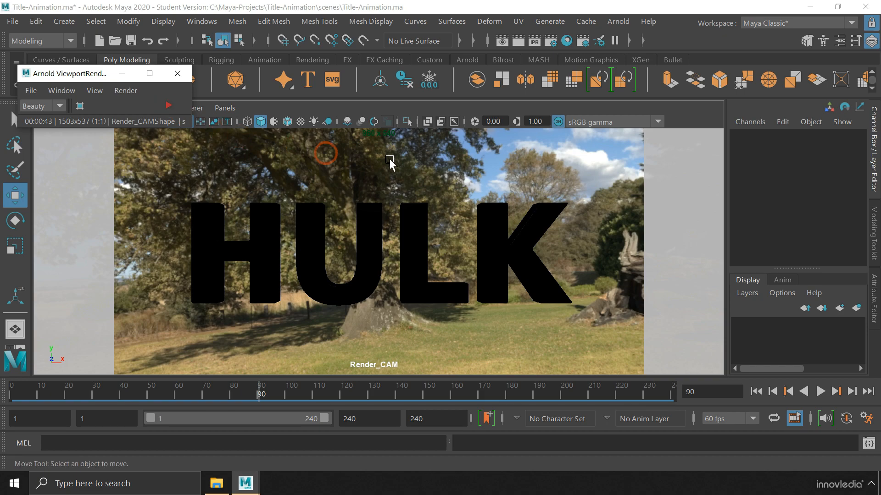
click(178, 73)
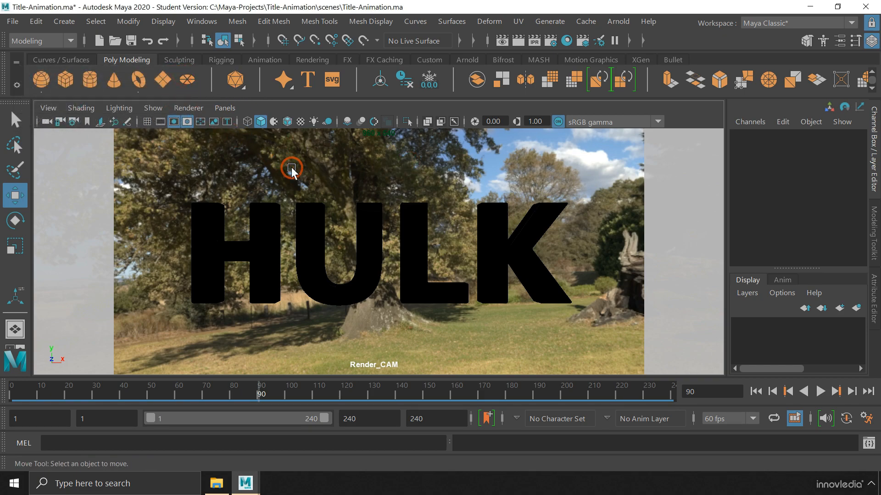
click(73, 22)
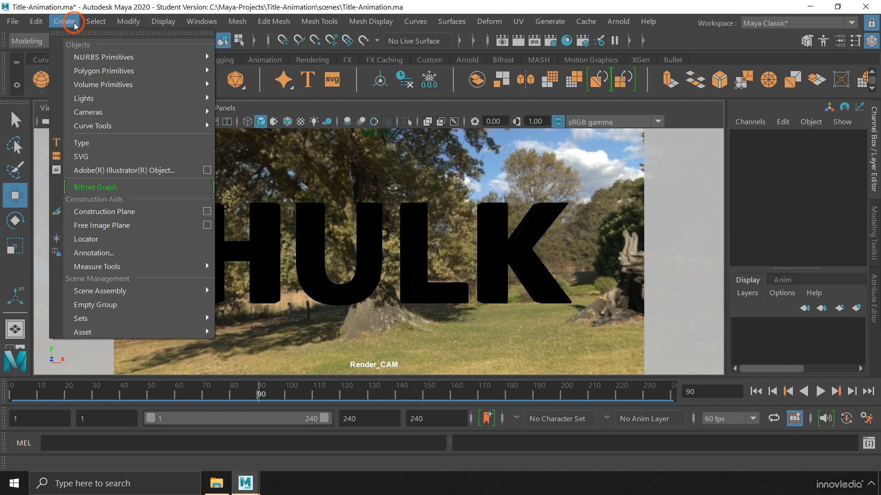
mouse_move(90, 100)
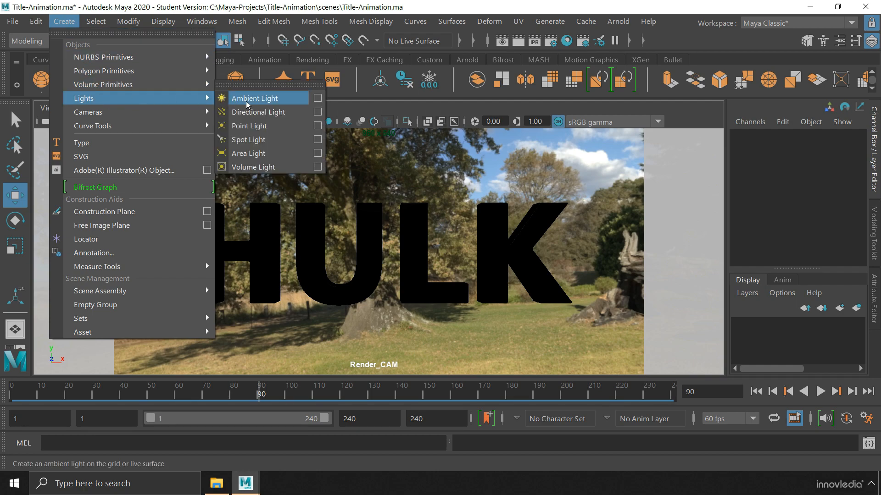
click(283, 140)
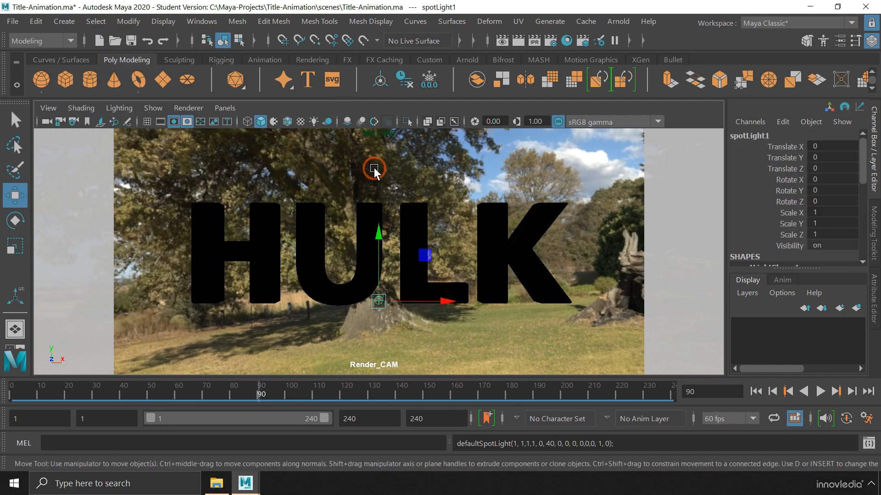
In the maximized side view, place the spot light at Translate Y -35, Z -15, Rotate X 143
key(space)
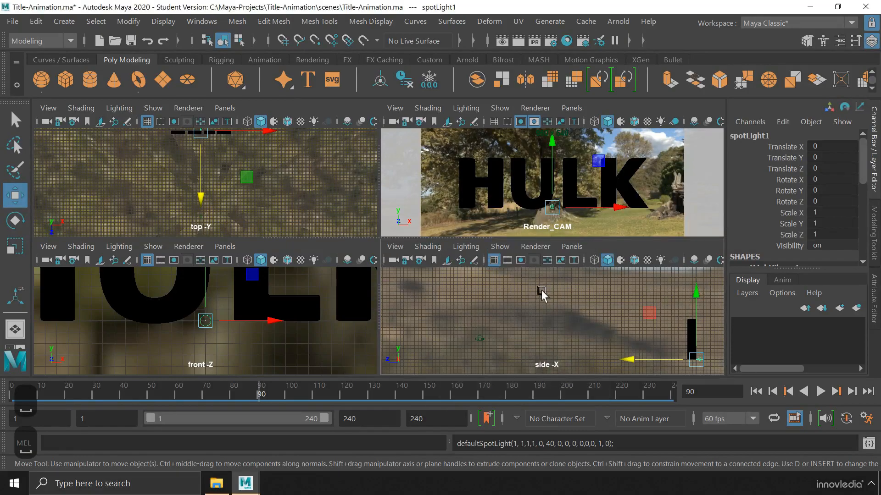
key(space)
alt+middle_drag(541, 290, 243, 196)
alt+middle_drag(392, 290, 317, 265)
click(845, 157)
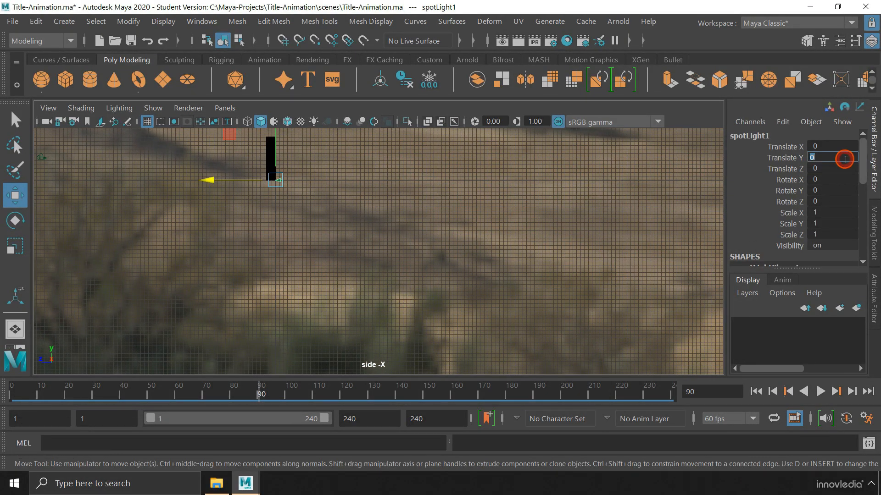
text(-35)
key(Return)
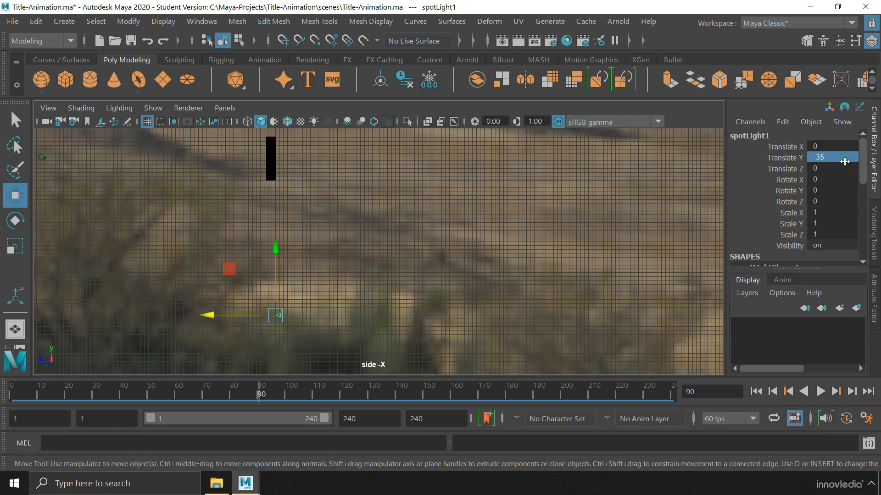
click(832, 168)
text(-15)
key(Return)
click(841, 179)
click(841, 180)
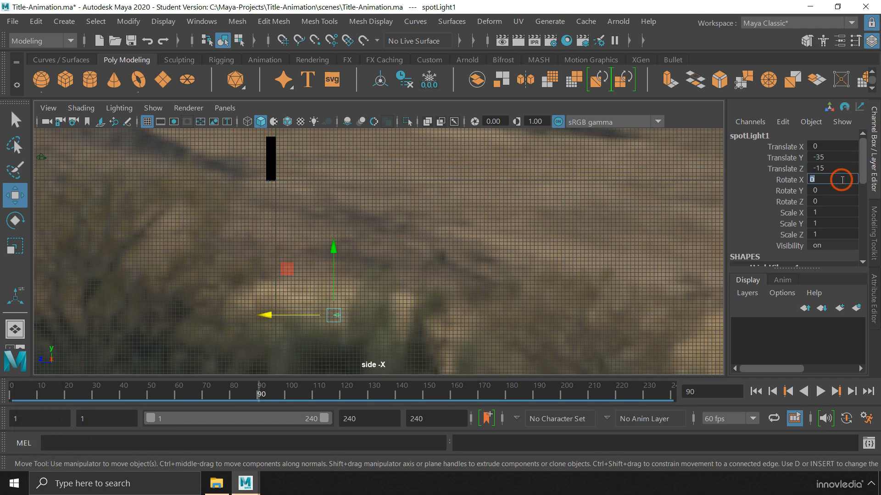
text(143)
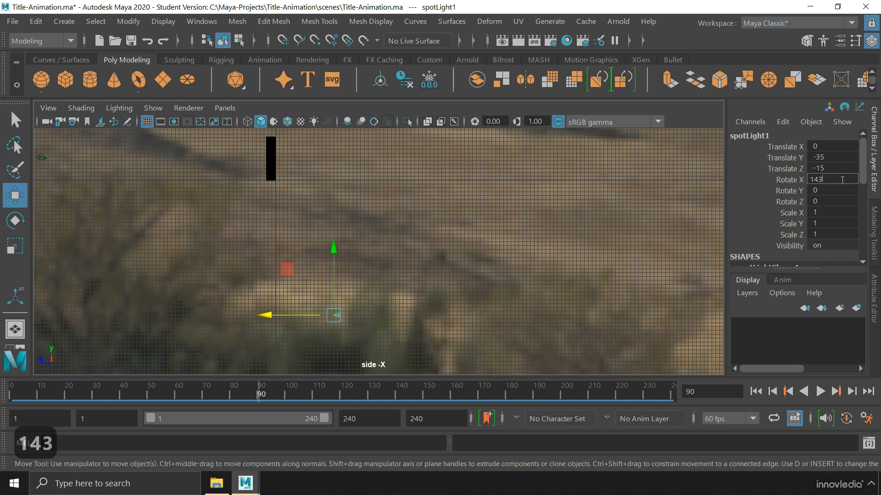
key(Return)
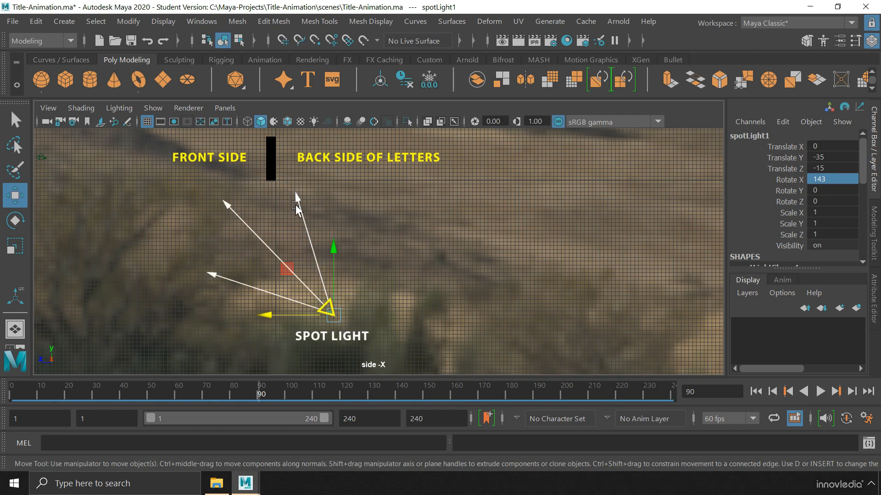
click(874, 282)
Give the spot light Quadratic decay, maximum cone angle and a dropoff of 10
click(855, 275)
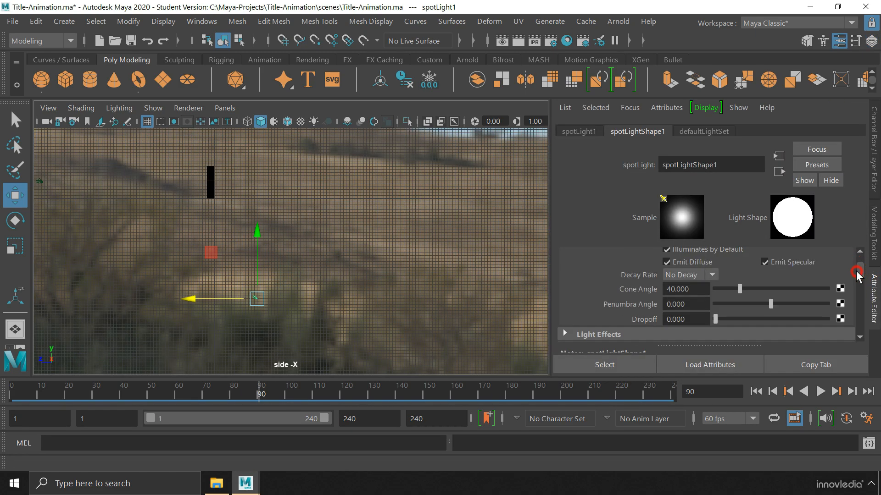
click(683, 275)
click(676, 321)
drag(738, 287, 843, 288)
click(686, 320)
text(10)
key(Return)
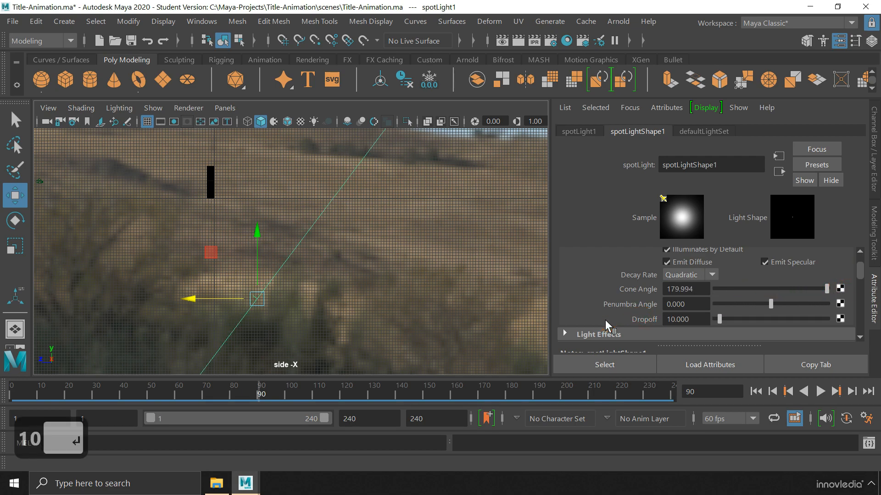
click(861, 271)
drag(862, 274, 832, 287)
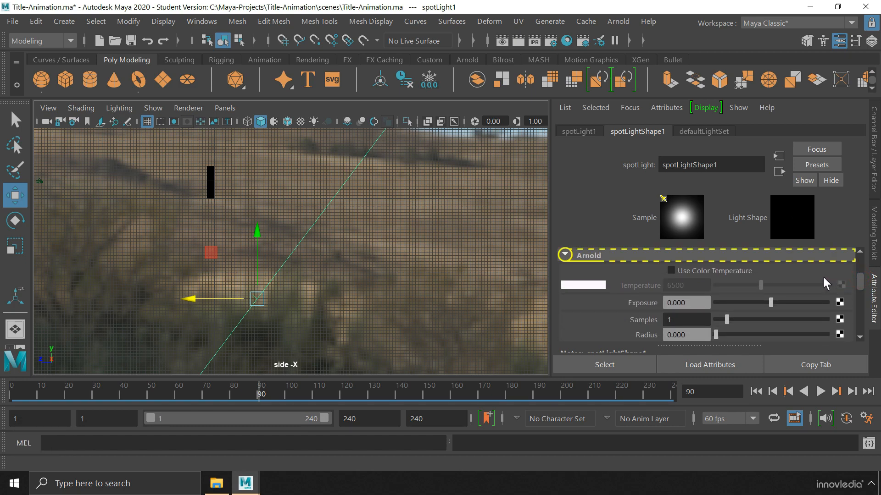
Enable colour temperature at 4000 and set the spot light's exposure to 11
click(684, 270)
double_click(689, 283)
text(4000)
key(Return)
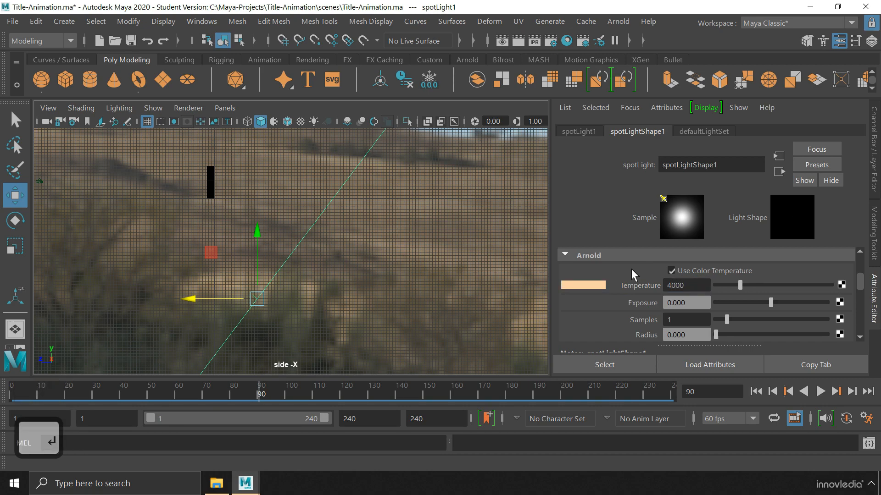
click(646, 304)
text(11)
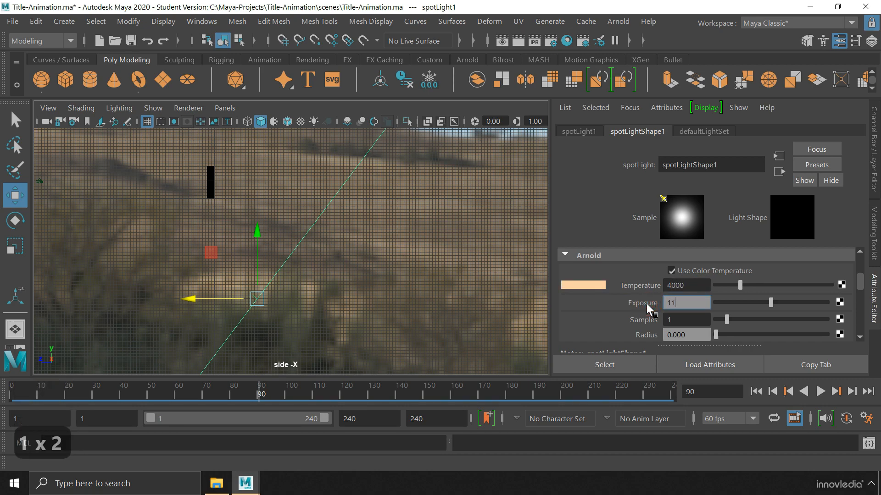
key(Return)
Set the spot light's Arnold samples to 3, radius to 10 and volume samples to 3
click(671, 318)
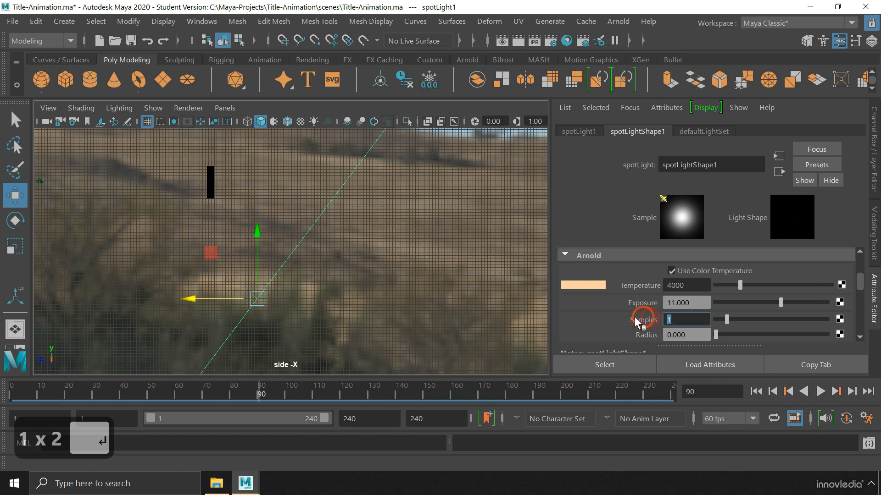
text(3)
key(Return)
click(640, 334)
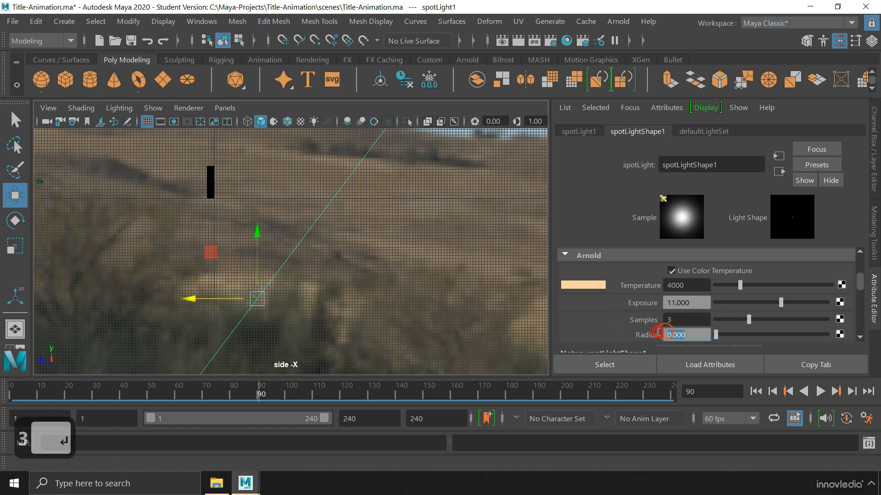
text(10)
key(Return)
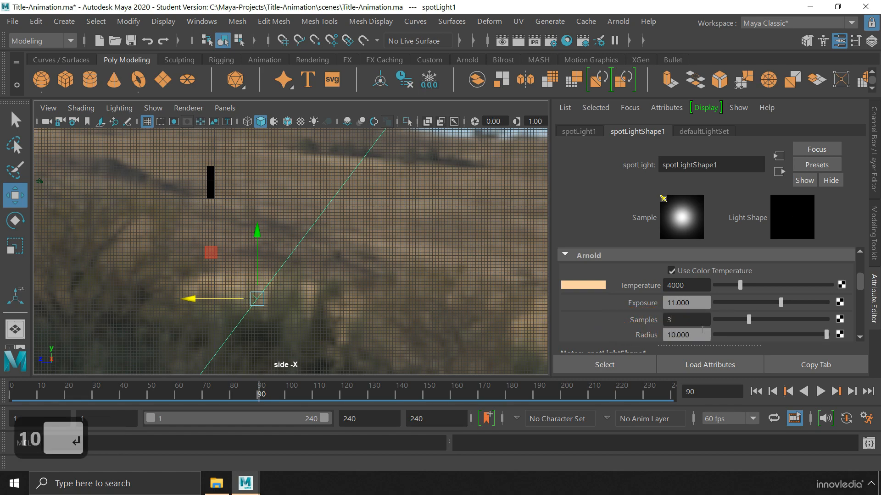
drag(856, 287, 858, 299)
click(635, 316)
text(3)
key(Return)
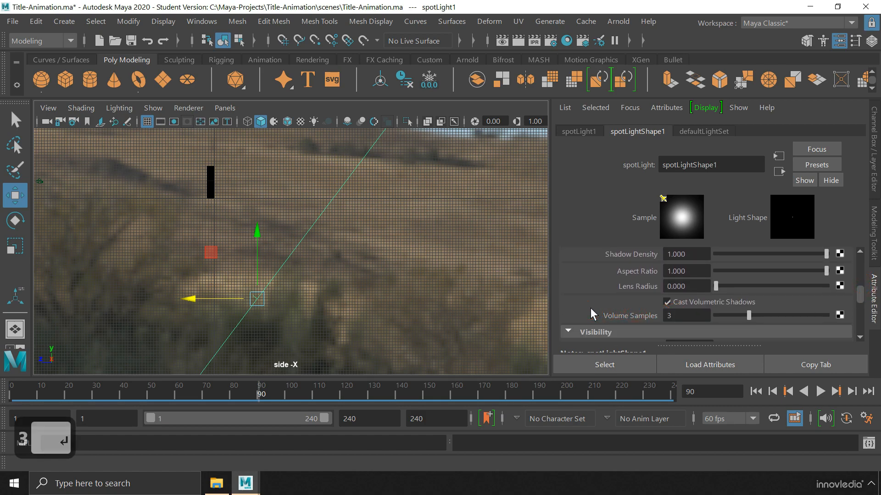
scroll(606, 307, up, 4)
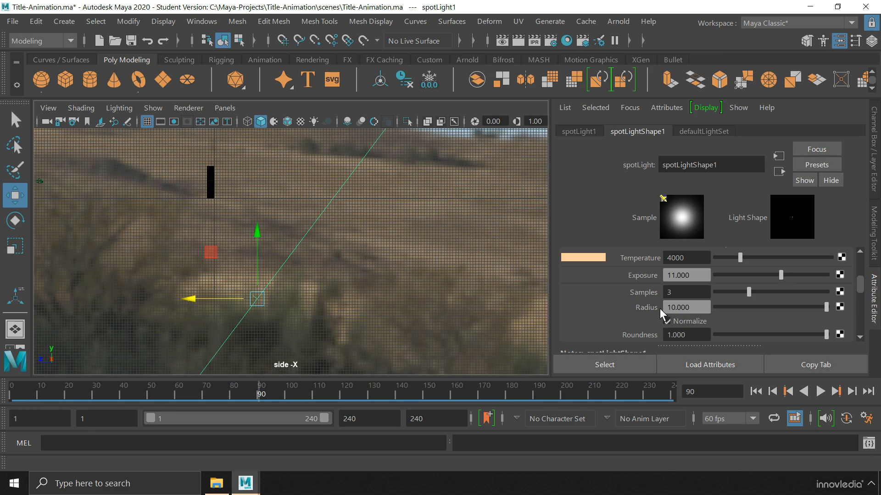
key(space)
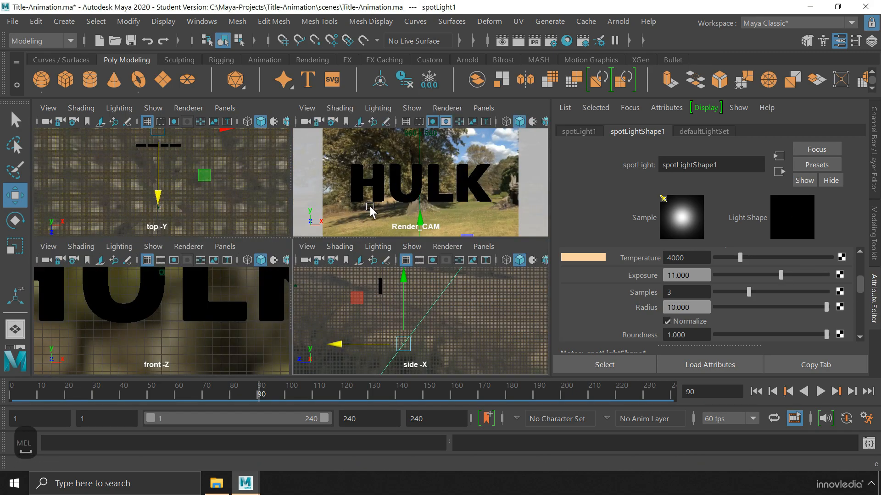
Maximize Render_CAM, deselect everything, and start a live Arnold viewport render
key(space)
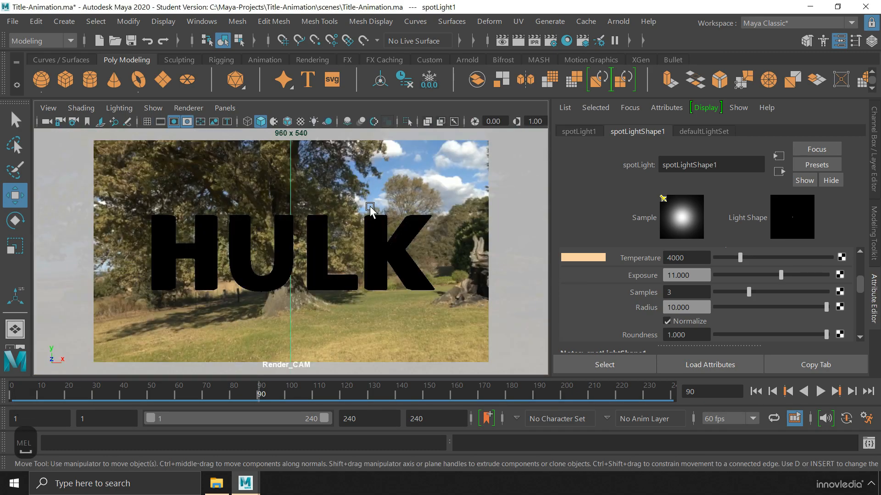
click(96, 21)
click(126, 77)
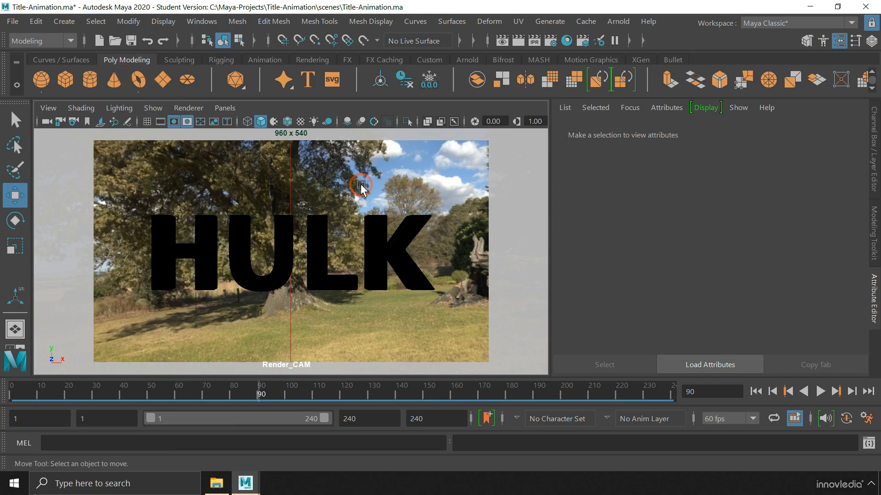
click(202, 110)
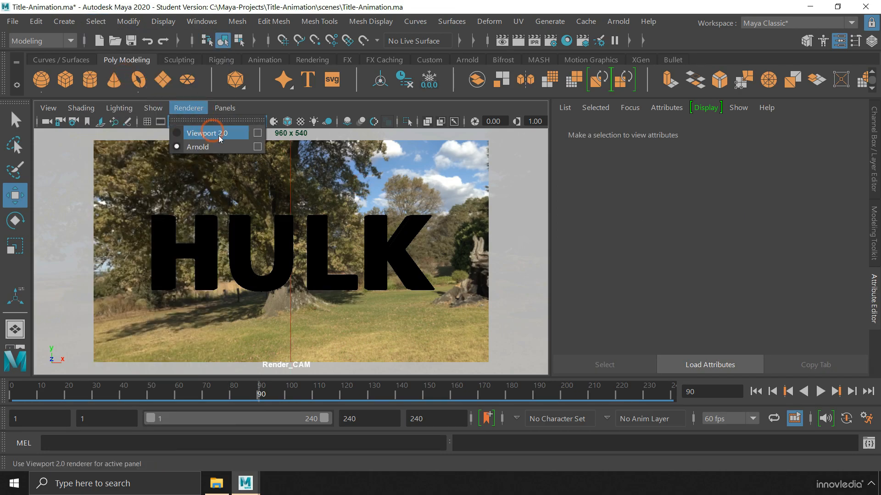
click(253, 147)
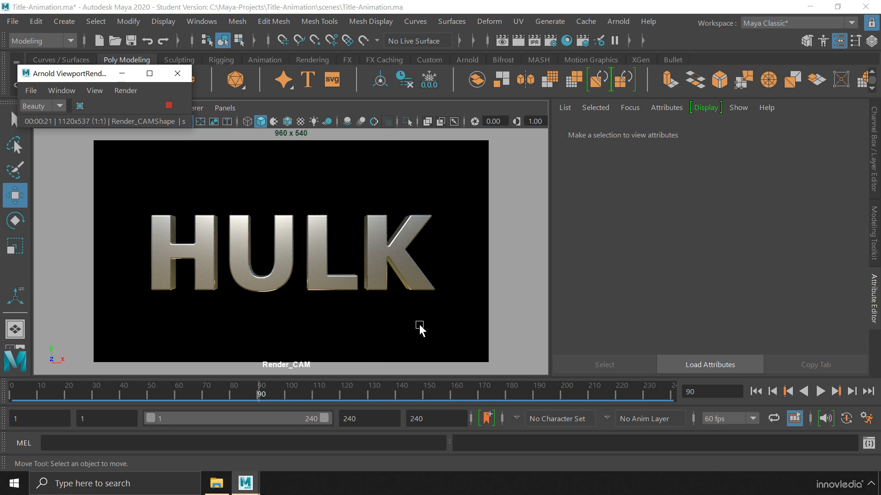
Create an aiAtmosphereVolume as the Arnold environment atmosphere in Render Settings
click(550, 41)
click(613, 103)
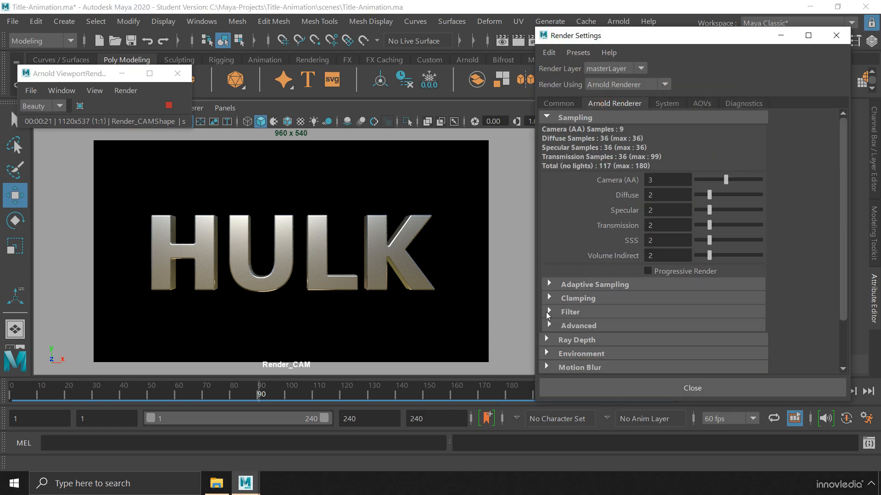
click(546, 352)
drag(843, 240, 842, 295)
click(799, 289)
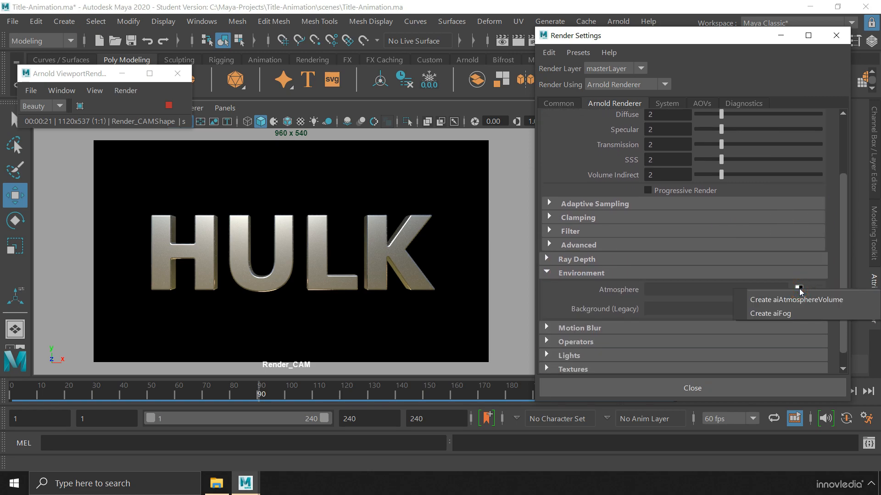
click(826, 300)
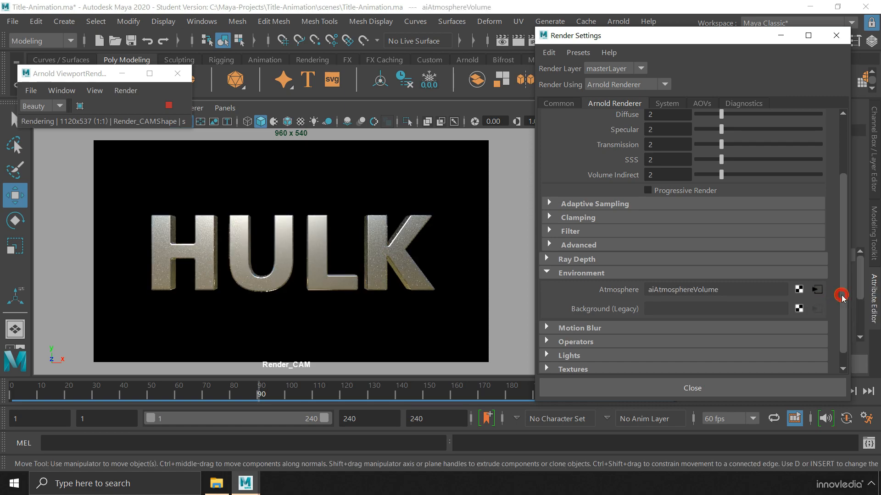
click(719, 388)
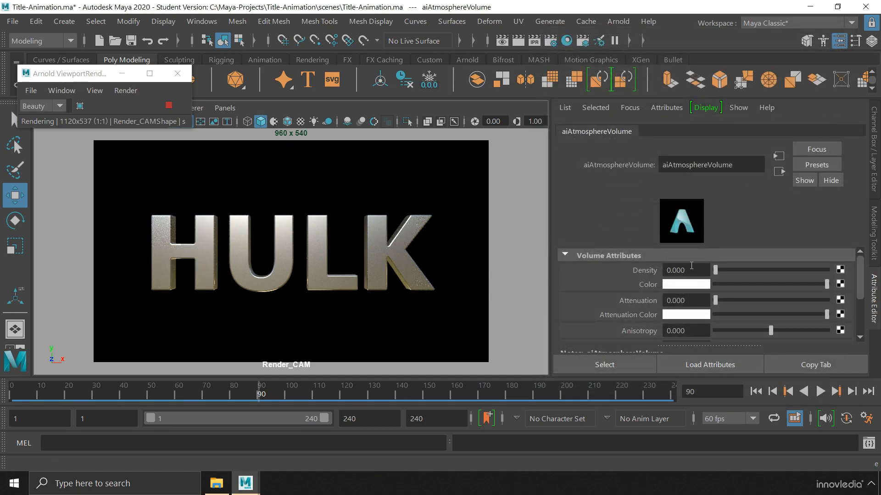
Set the atmosphere density to 0.010 and scrub the timeline to check, ending at frame 50
drag(691, 266, 677, 266)
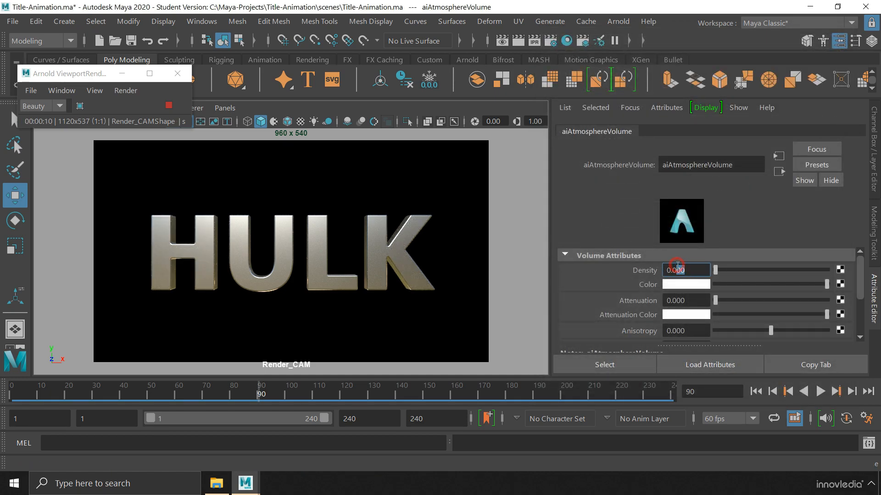
text(1)
key(Return)
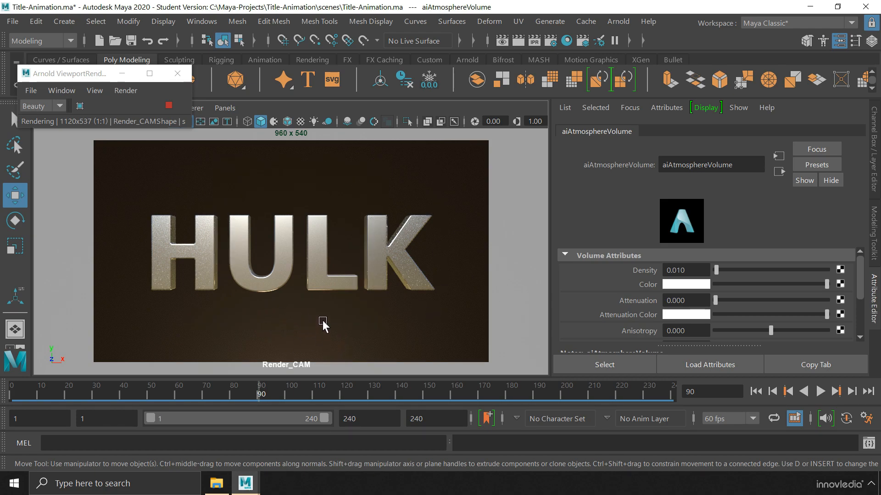
drag(238, 386, 133, 391)
click(165, 391)
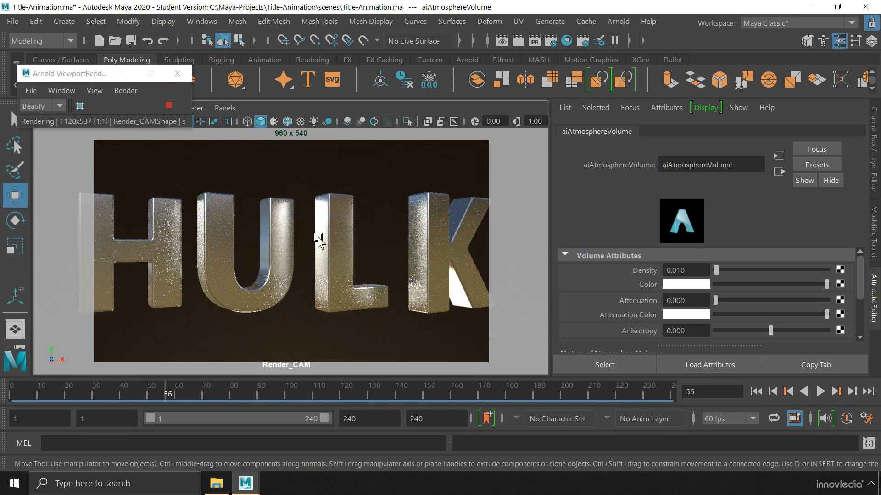
drag(247, 386, 348, 386)
drag(102, 391, 231, 393)
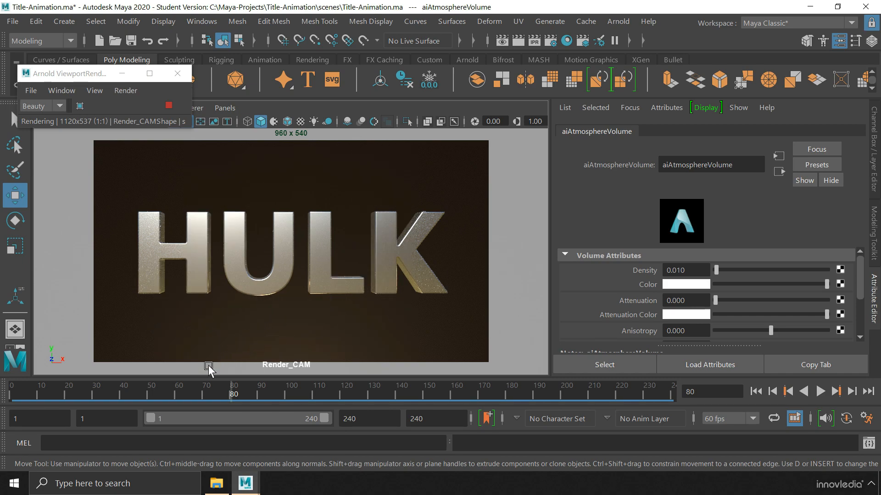
click(148, 392)
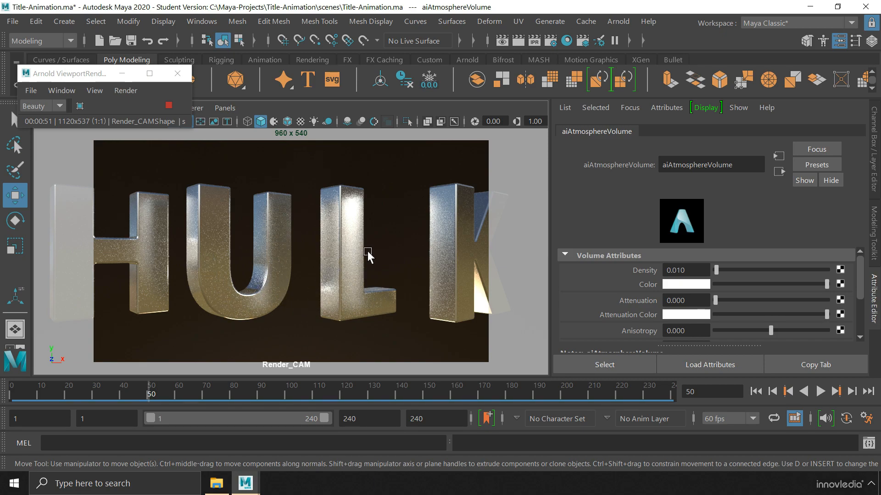
Set Arnold sampling to Camera AA 4, Diffuse 4 and Specular 4
click(552, 42)
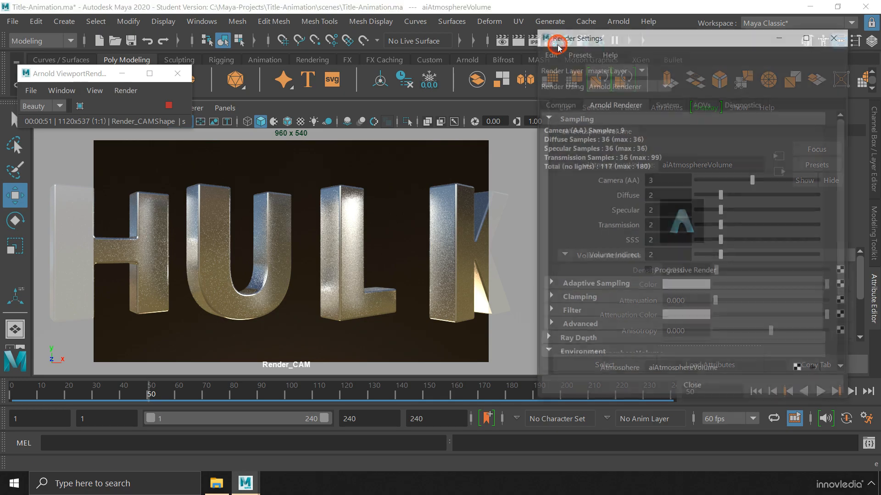
click(663, 210)
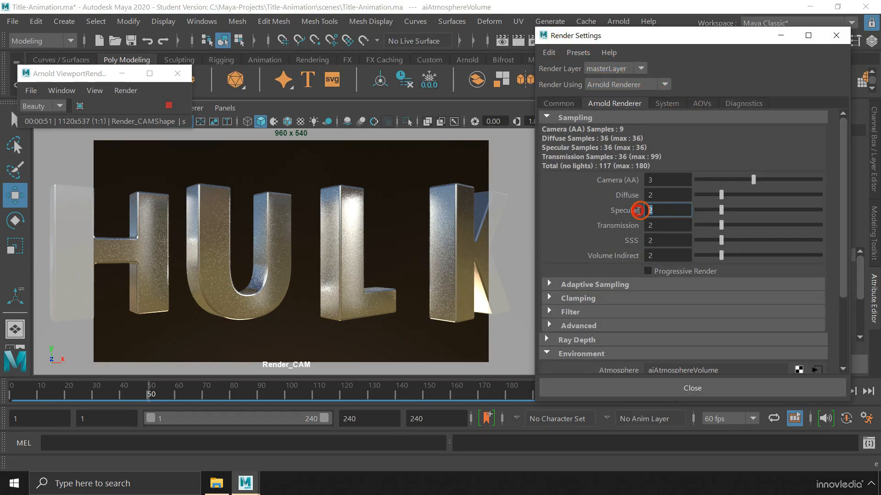
text(5)
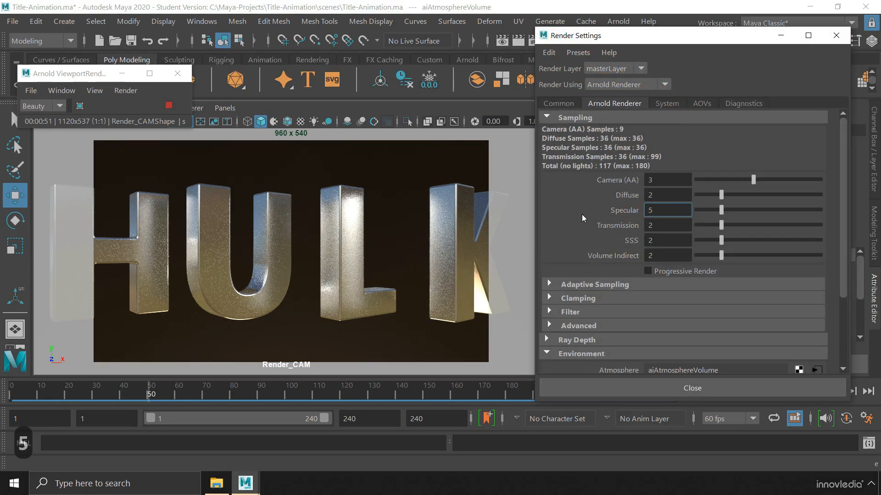
key(Return)
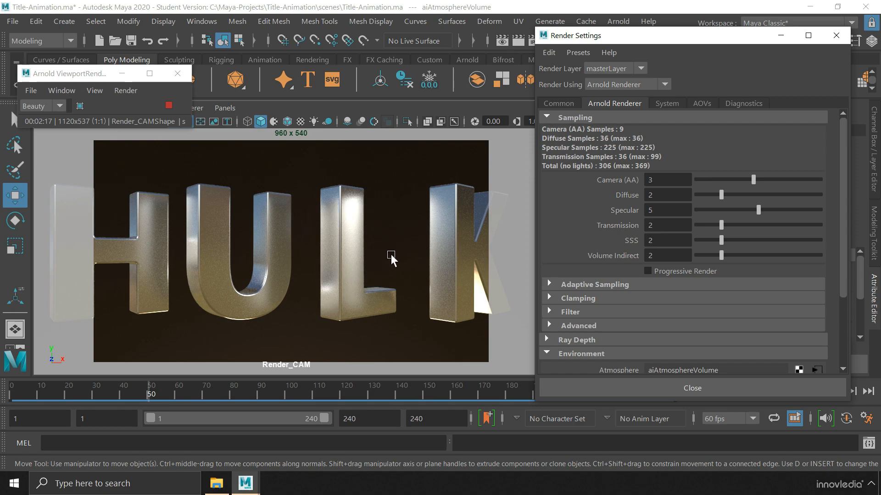
double_click(661, 180)
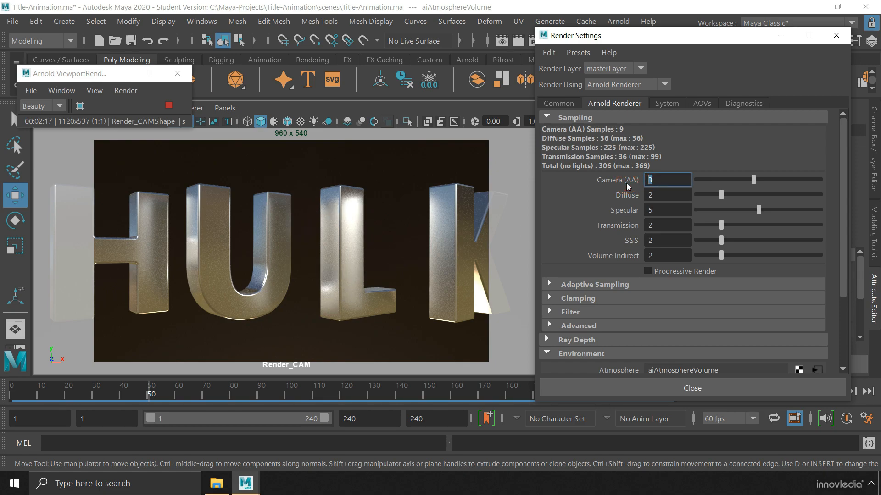
text(4)
double_click(663, 193)
text(4)
double_click(660, 208)
text(4)
click(672, 197)
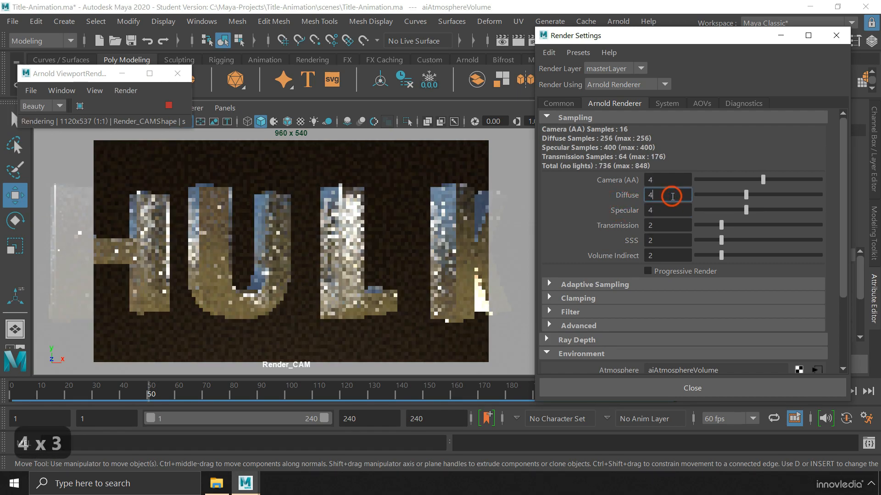
Set ray depth Diffuse and Specular to 2, then stop and close the live Arnold preview
click(576, 340)
drag(842, 224, 842, 291)
drag(662, 250, 629, 269)
text(22)
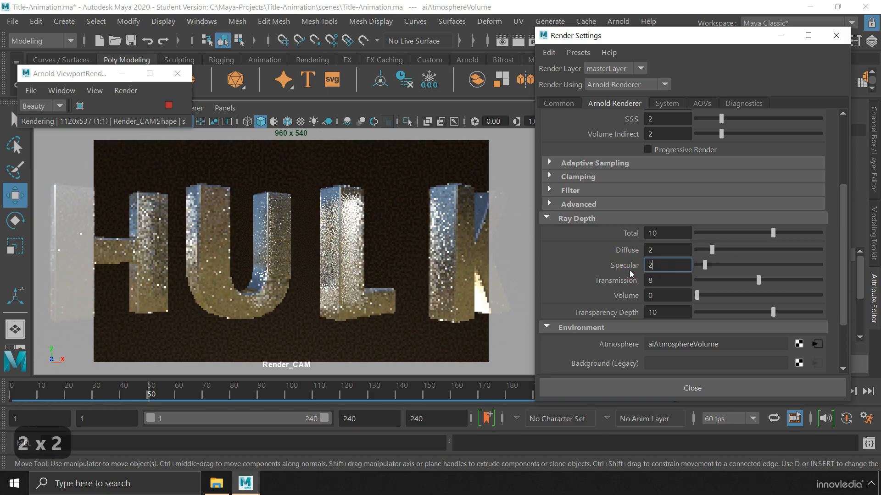
key(Return)
click(548, 218)
drag(843, 233, 844, 142)
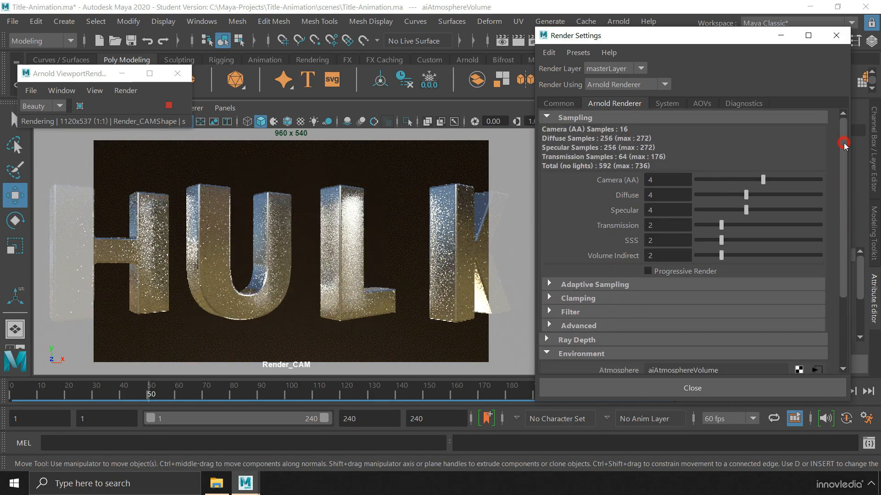
click(168, 106)
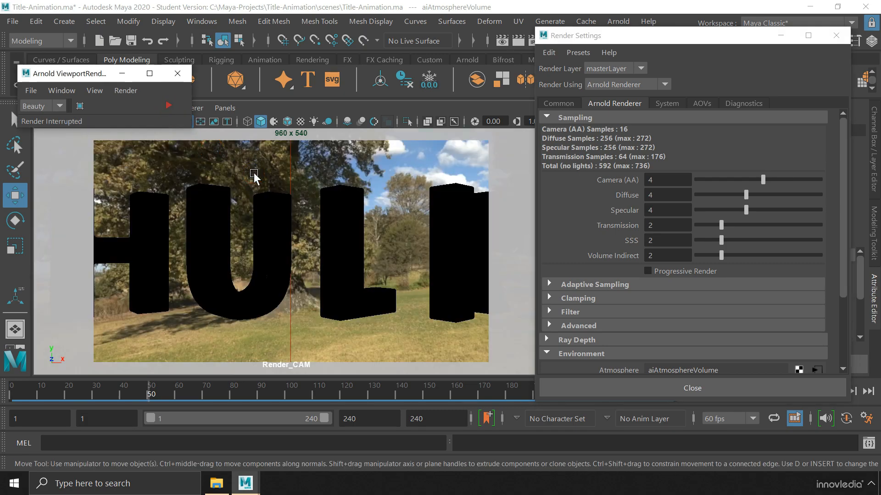
click(177, 73)
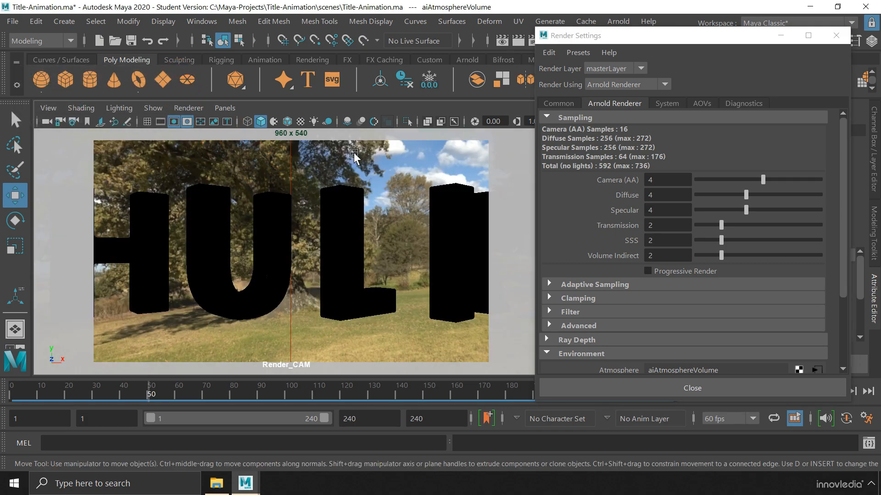
Output PNG frames 1–240 using name_#.ext numbering with frame padding 3
click(560, 104)
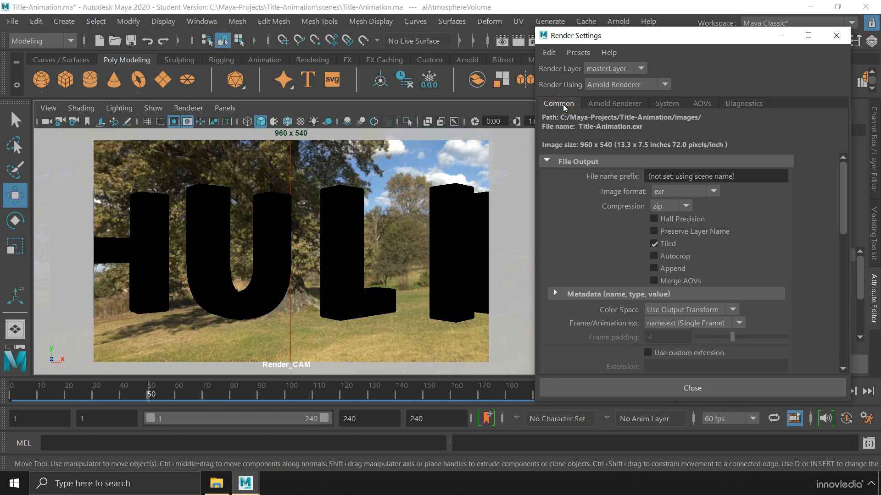
click(713, 192)
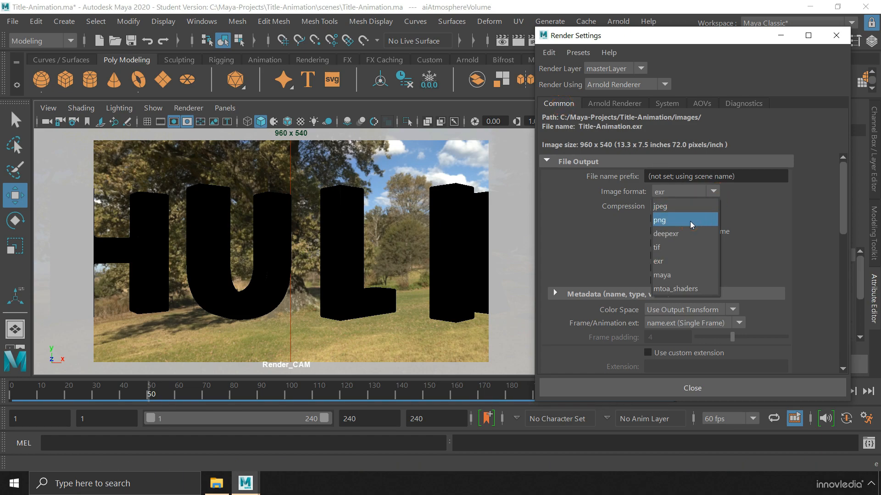
click(696, 221)
click(739, 260)
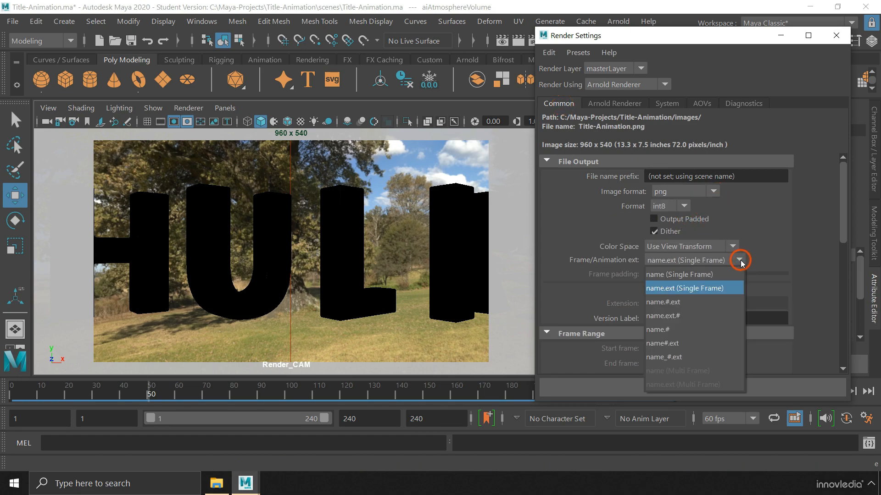
click(697, 358)
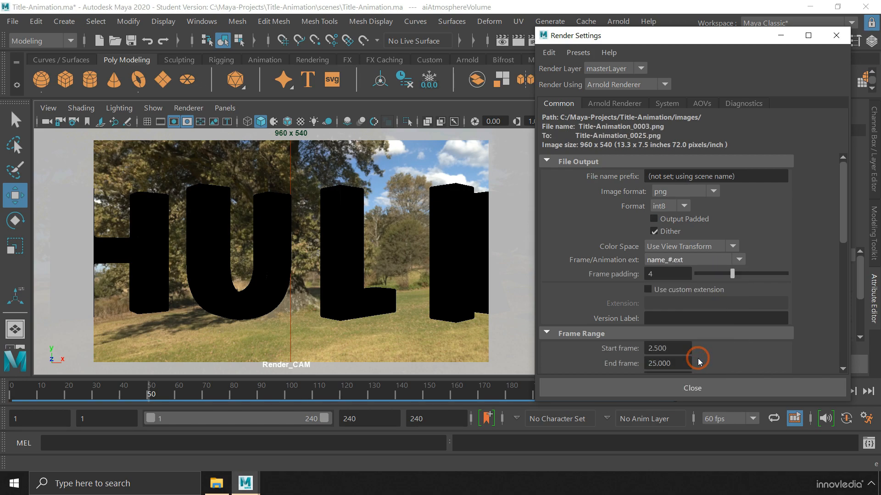
drag(733, 278, 724, 277)
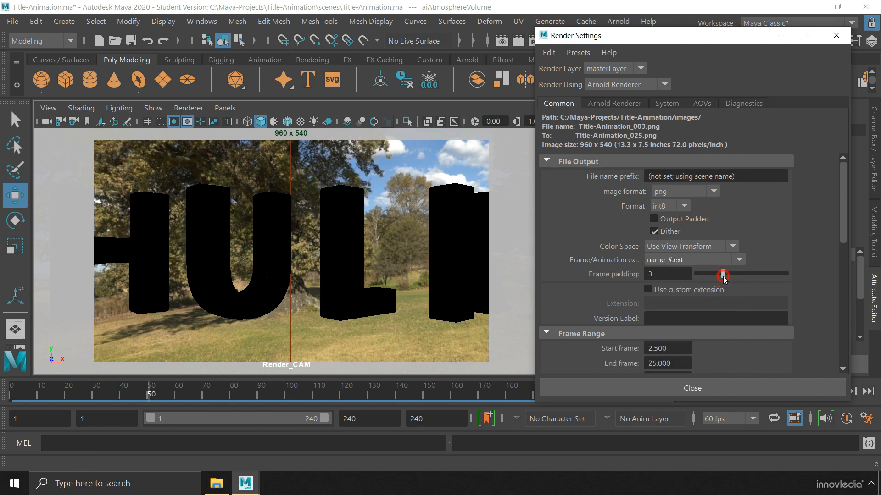
drag(845, 233, 844, 289)
drag(673, 182, 626, 197)
text(1240)
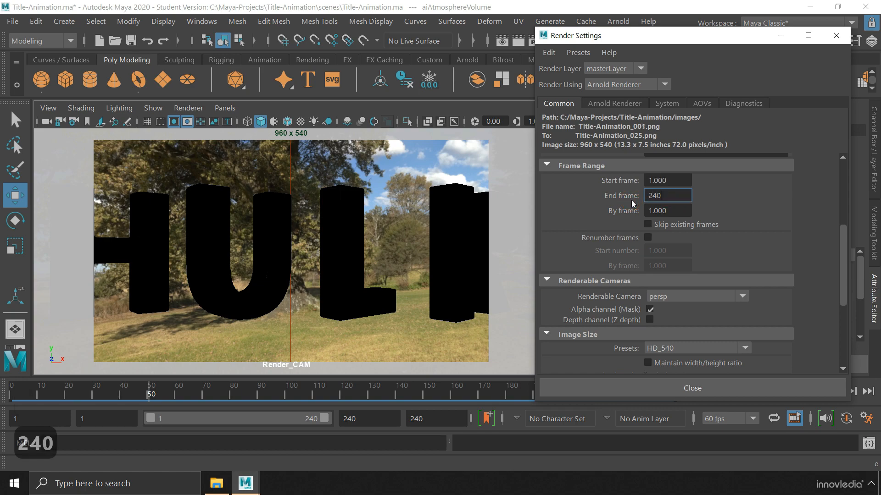
key(Return)
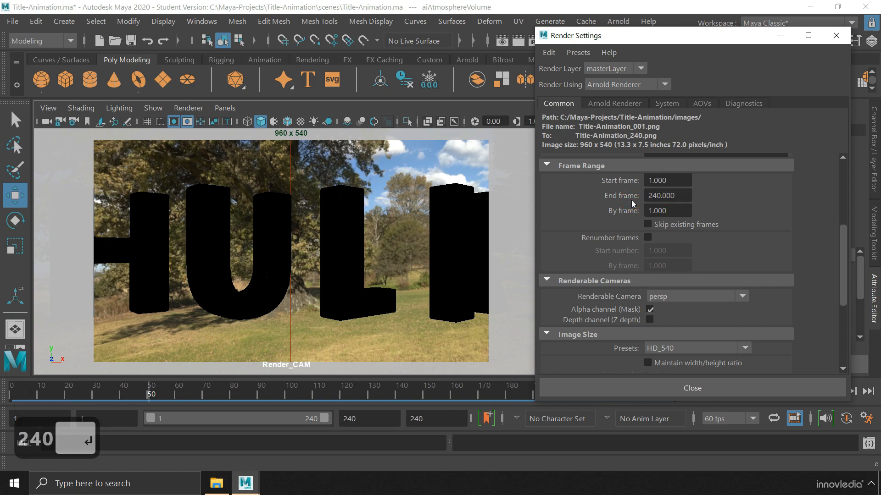
Render from Render_CAM at the HD_1080 preset (1920 x 1080) and close Render Settings
drag(843, 239, 844, 283)
click(742, 160)
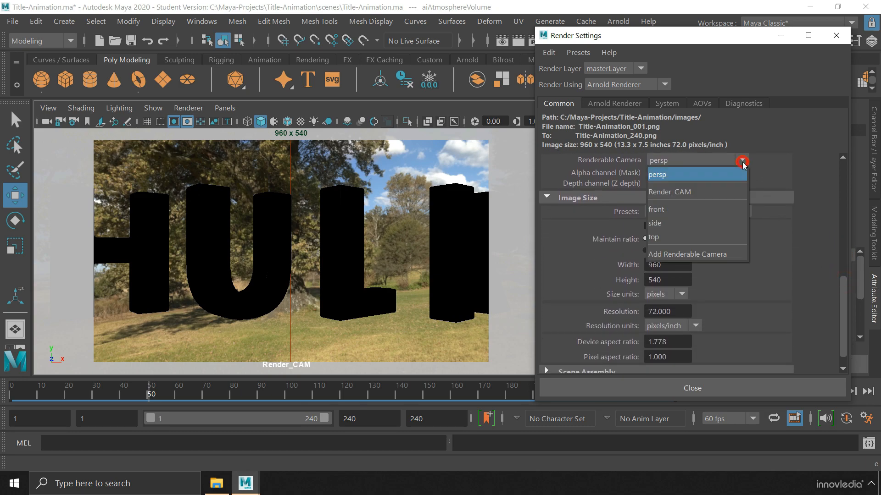
click(711, 193)
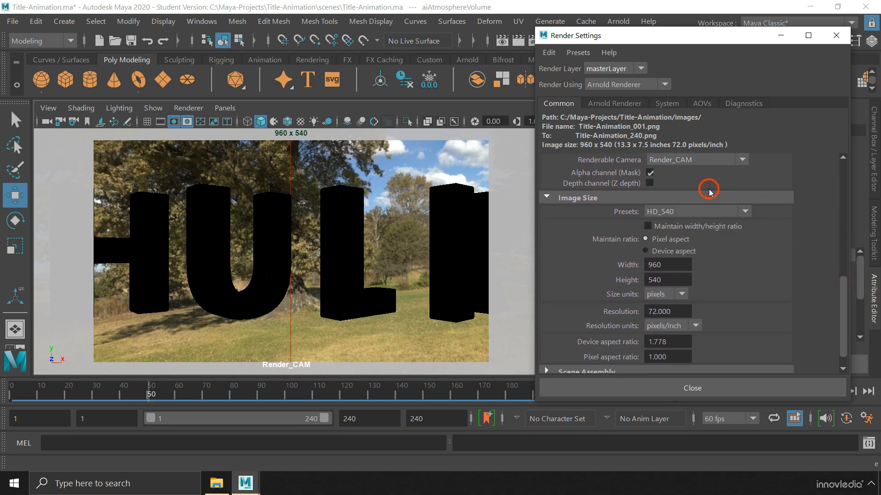
click(744, 212)
drag(744, 237, 745, 250)
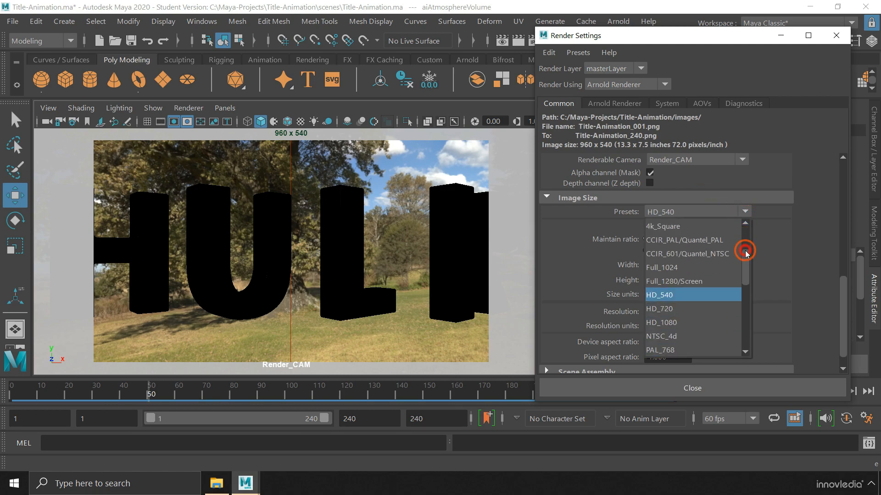
click(674, 323)
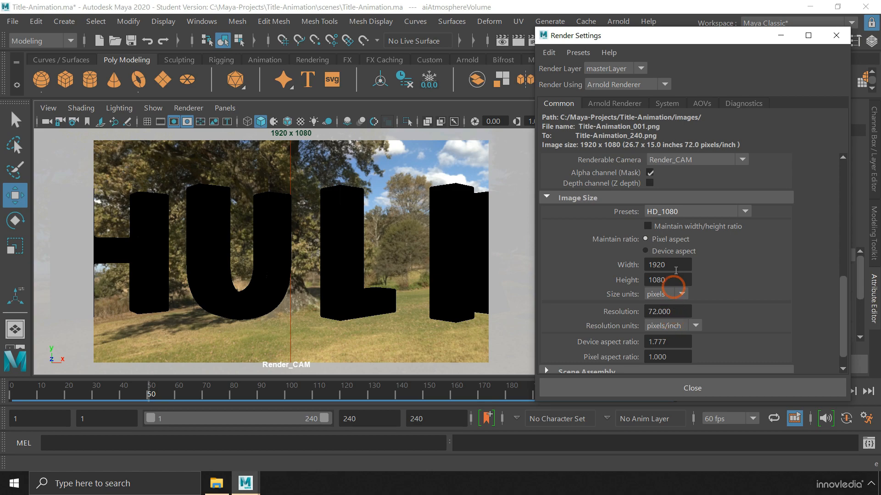
click(809, 271)
drag(843, 295, 843, 303)
click(810, 269)
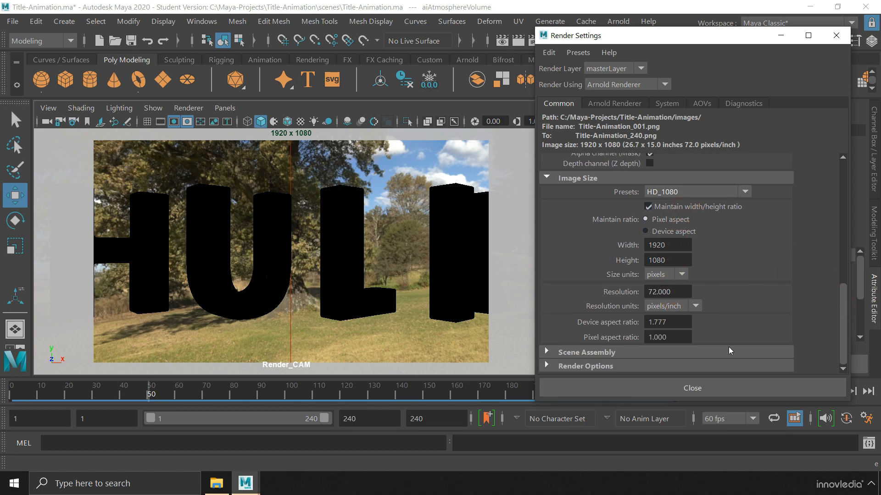
click(711, 388)
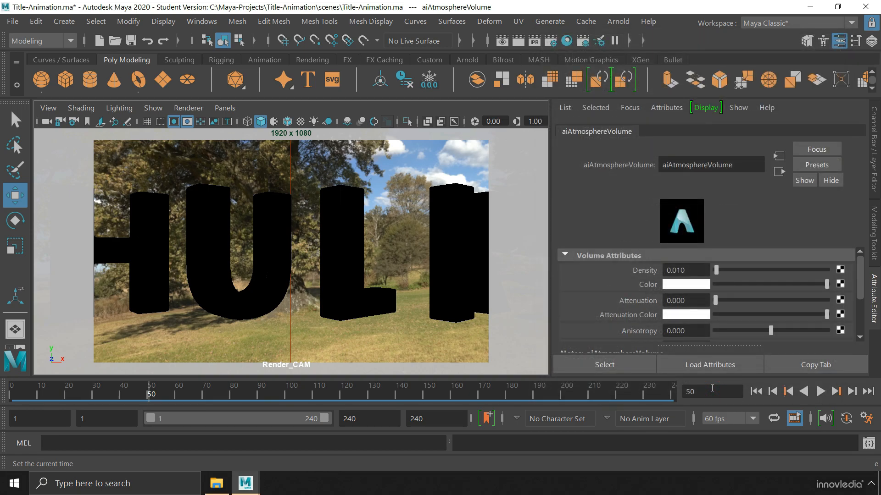
Render Sequence all 240 frames into a newly created Title_Anim folder under images
click(45, 41)
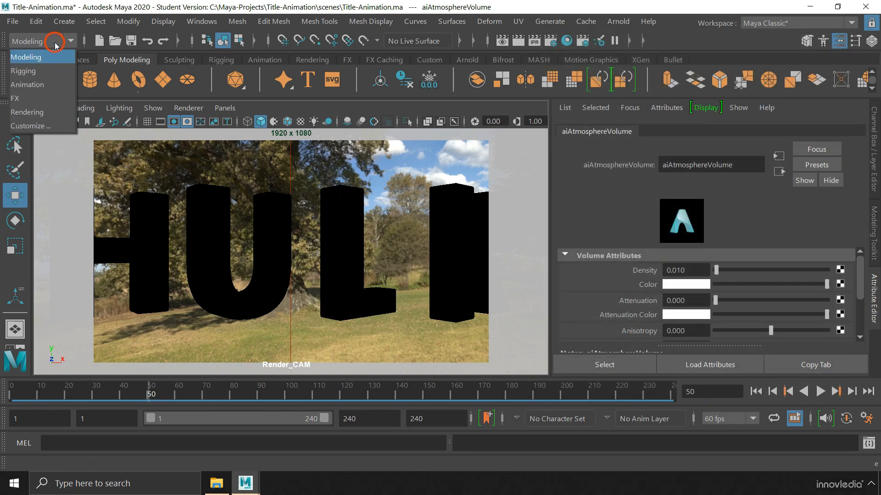
click(41, 112)
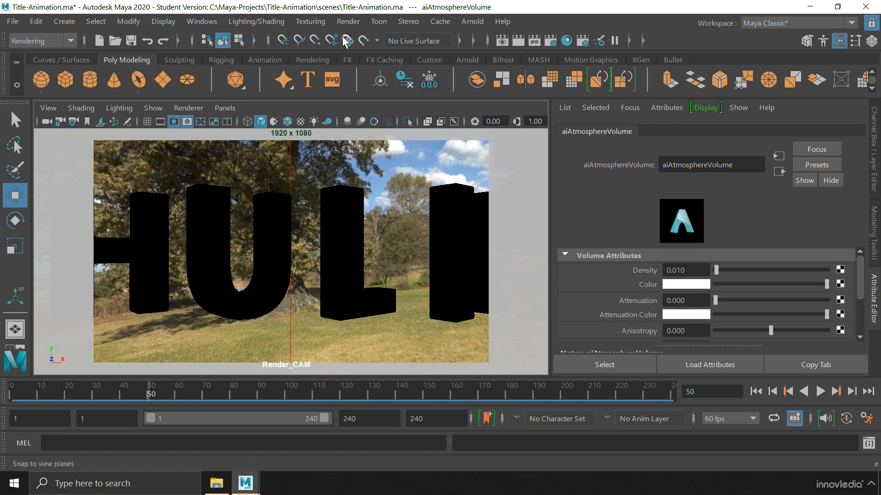
click(348, 21)
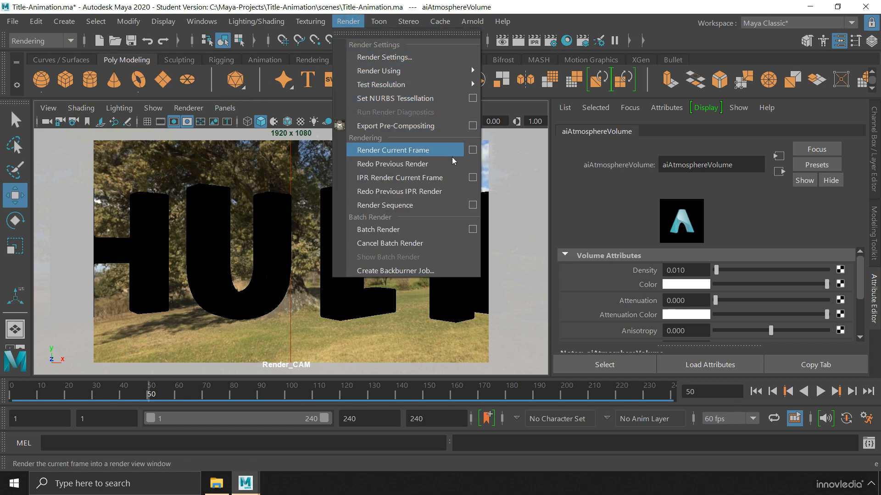
click(472, 206)
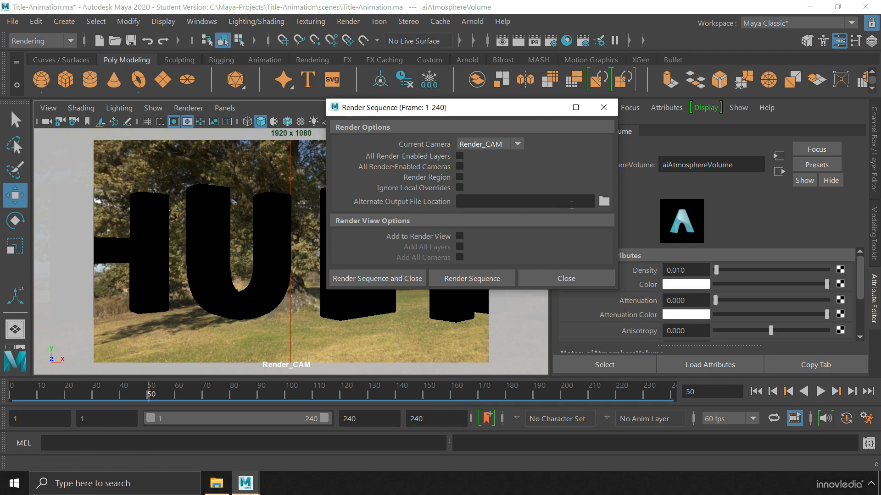
click(603, 202)
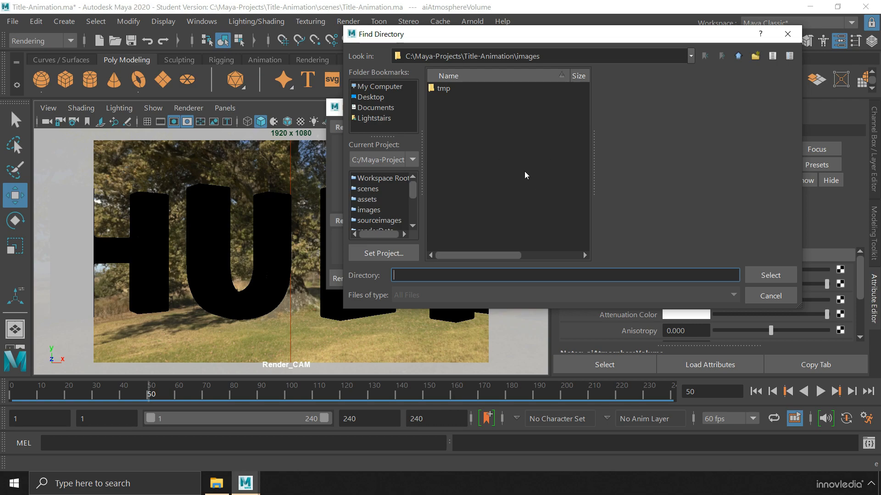
click(755, 55)
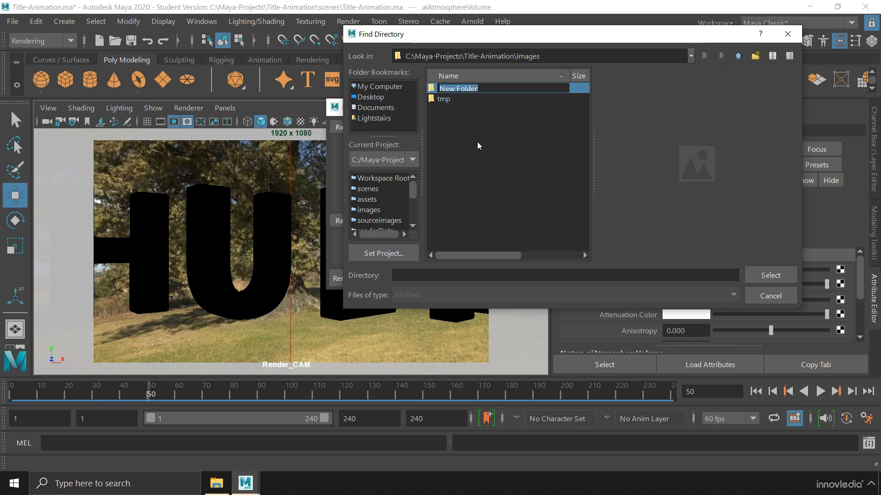
text(Title_Anim)
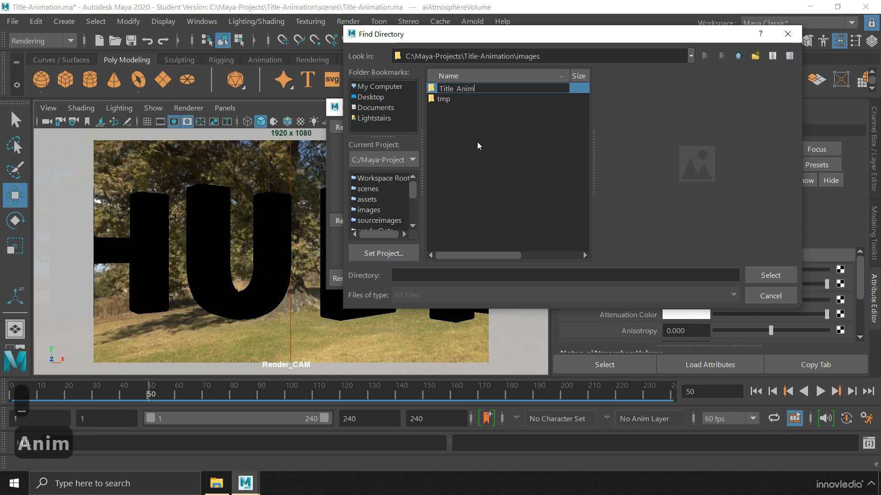
key(Return)
click(761, 271)
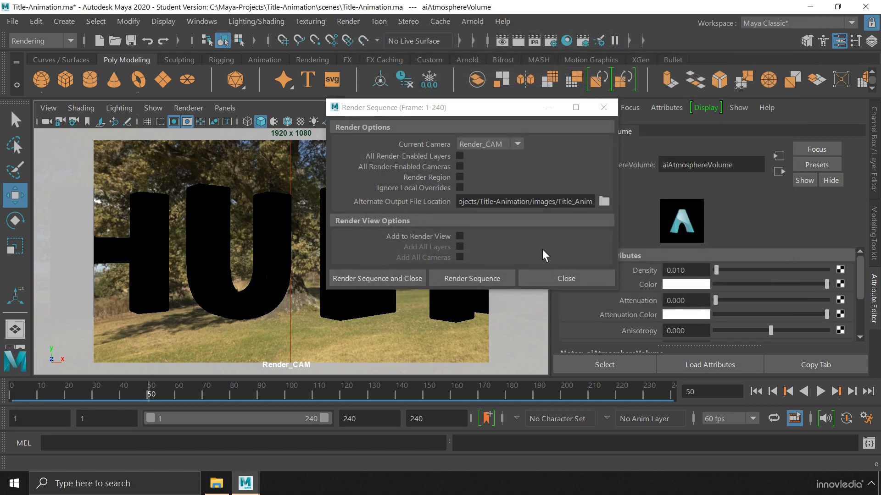
click(477, 279)
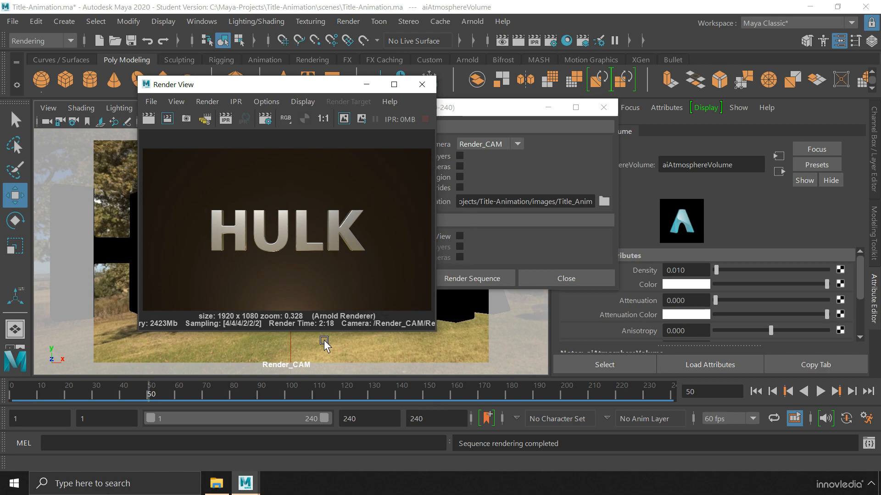
click(218, 482)
Open images > Title_Anim and scroll down to the last rendered frames
double_click(478, 96)
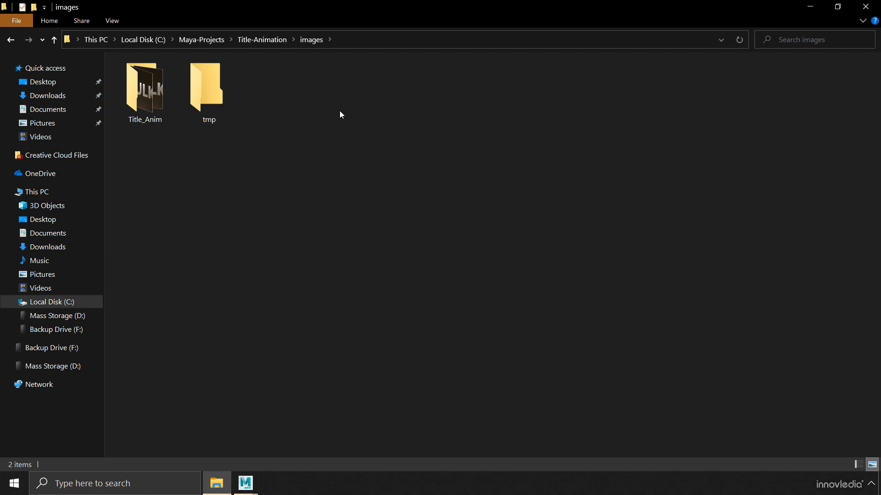
click(170, 113)
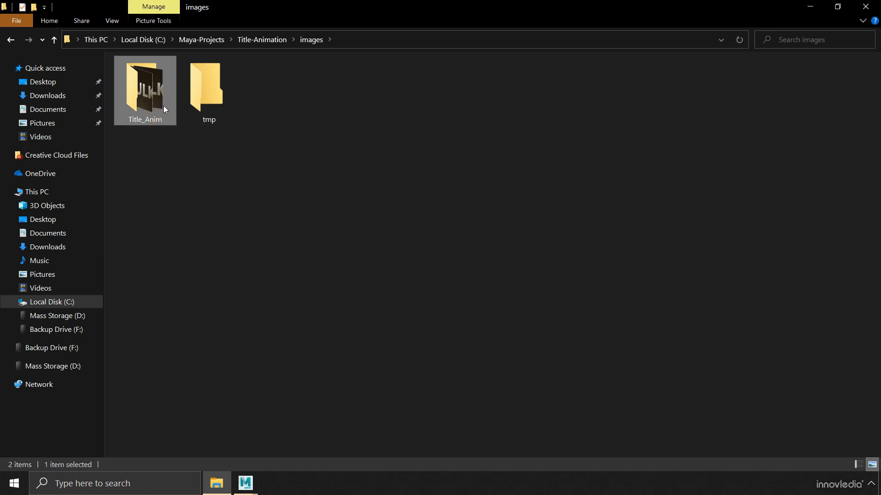
double_click(164, 93)
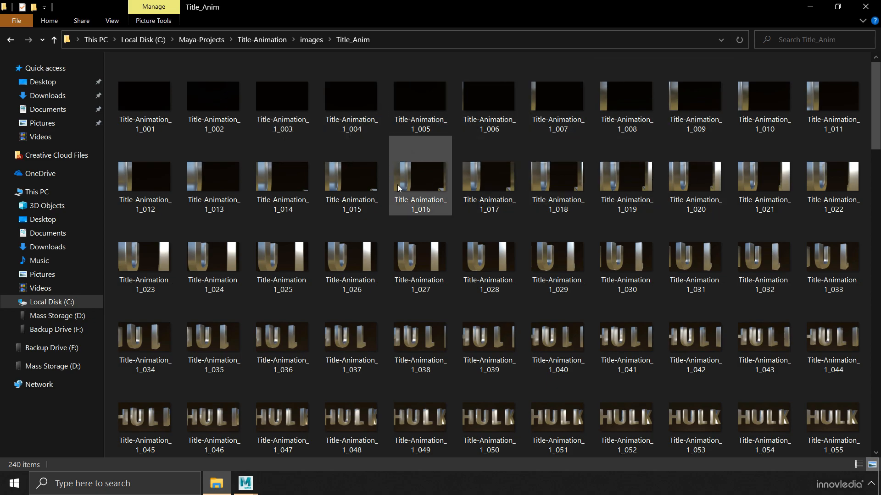
click(876, 223)
scroll(876, 222, down, 10)
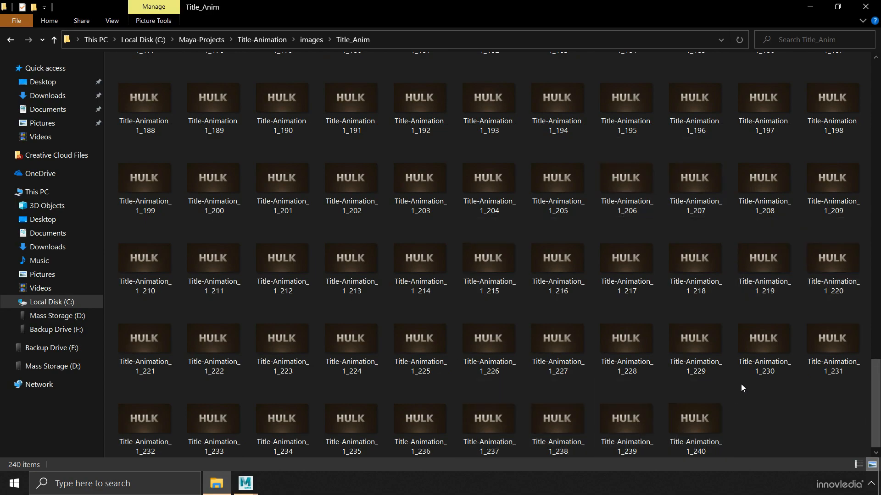
Open the final frame Title-Animation_1_240 in Windows Photo Viewer
double_click(706, 406)
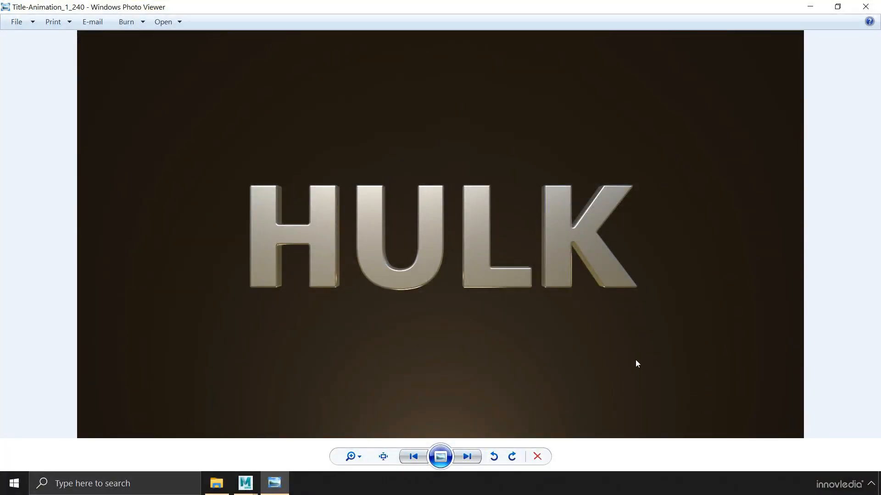